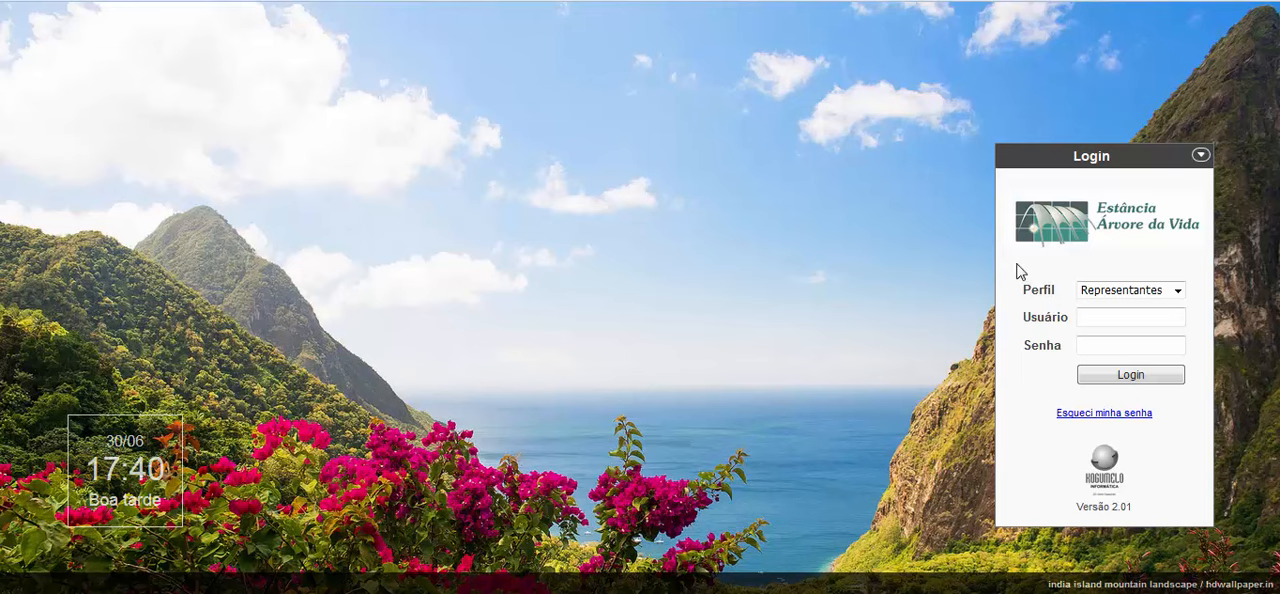
# - Log in under the Representantes profile with the account username and password
pyautogui.click(1131, 318)
pyautogui.click(1131, 337)
pyautogui.click(1131, 374)
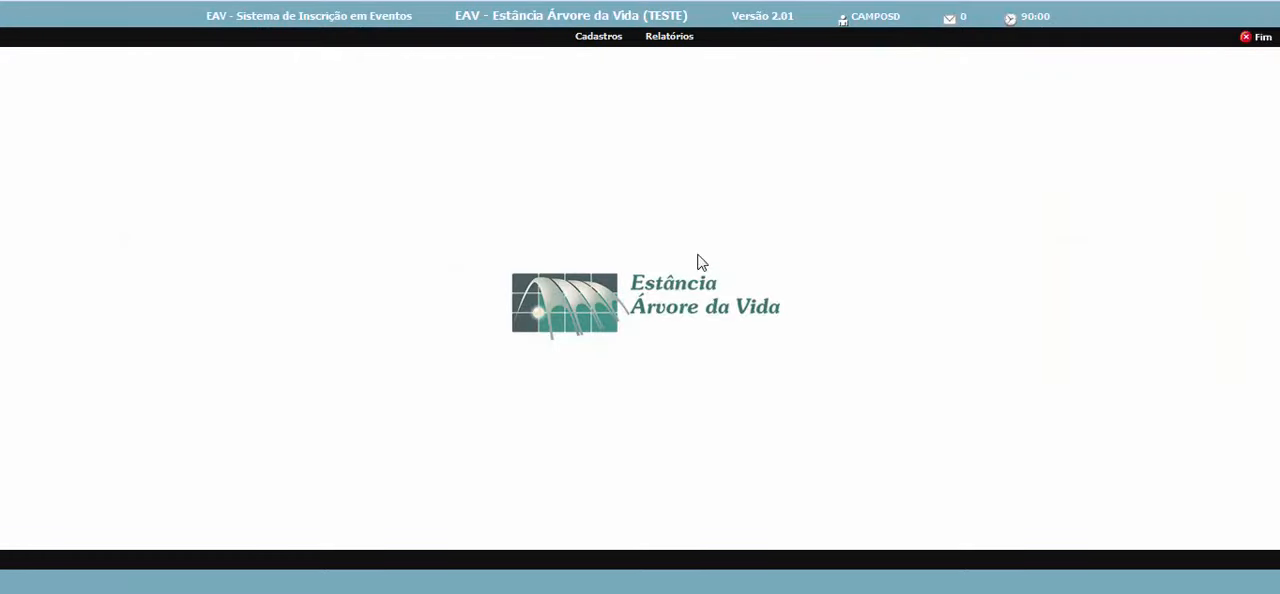
# - Open the event registrations (Inscrições) search and look up the registrations for event CI0916
pyautogui.click(600, 42)
pyautogui.click(603, 86)
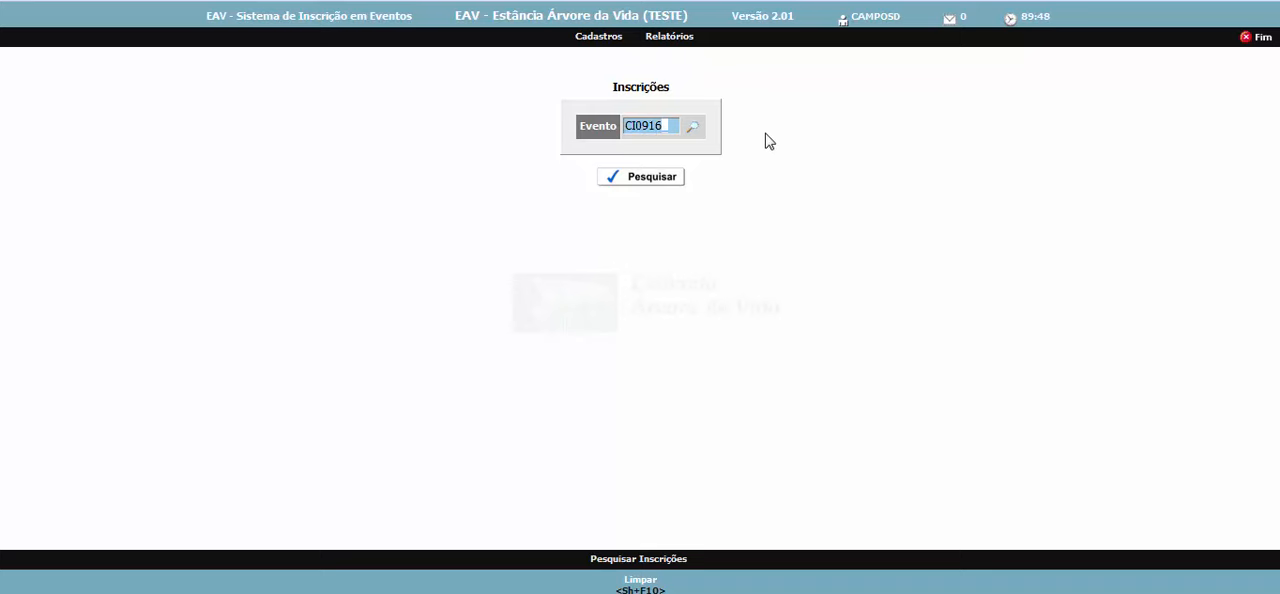
pyautogui.press('BackSpace')
pyautogui.press('BackSpace')
pyautogui.press('BackSpace')
pyautogui.press('BackSpace')
pyautogui.press('BackSpace')
pyautogui.press('BackSpace')
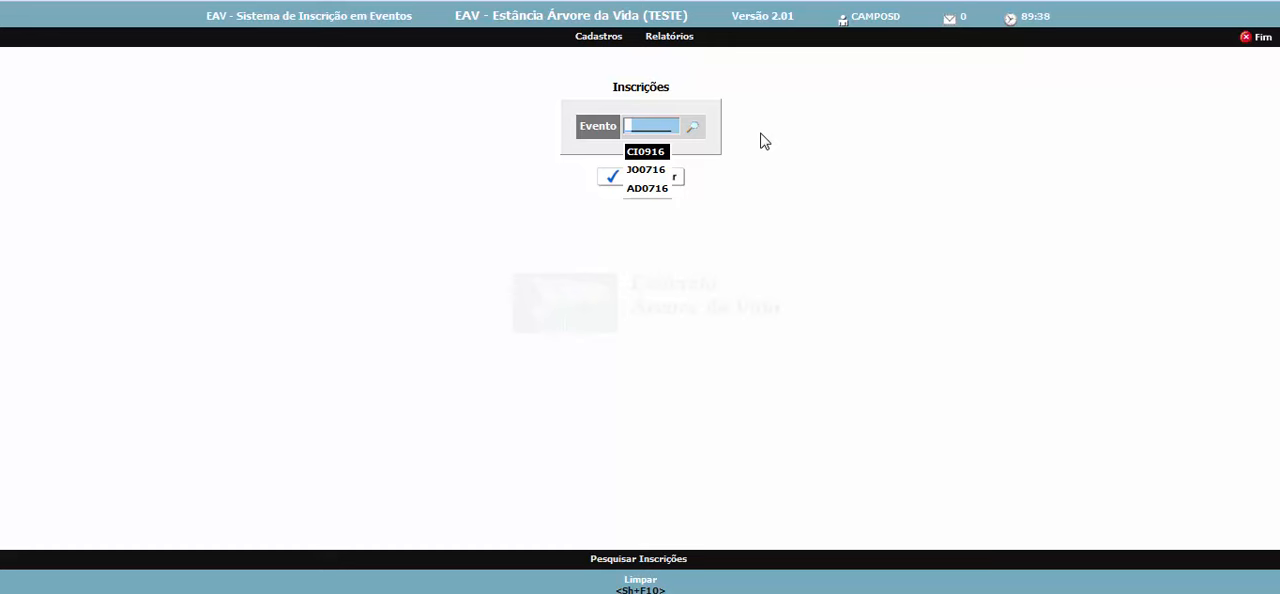
pyautogui.write('CI')
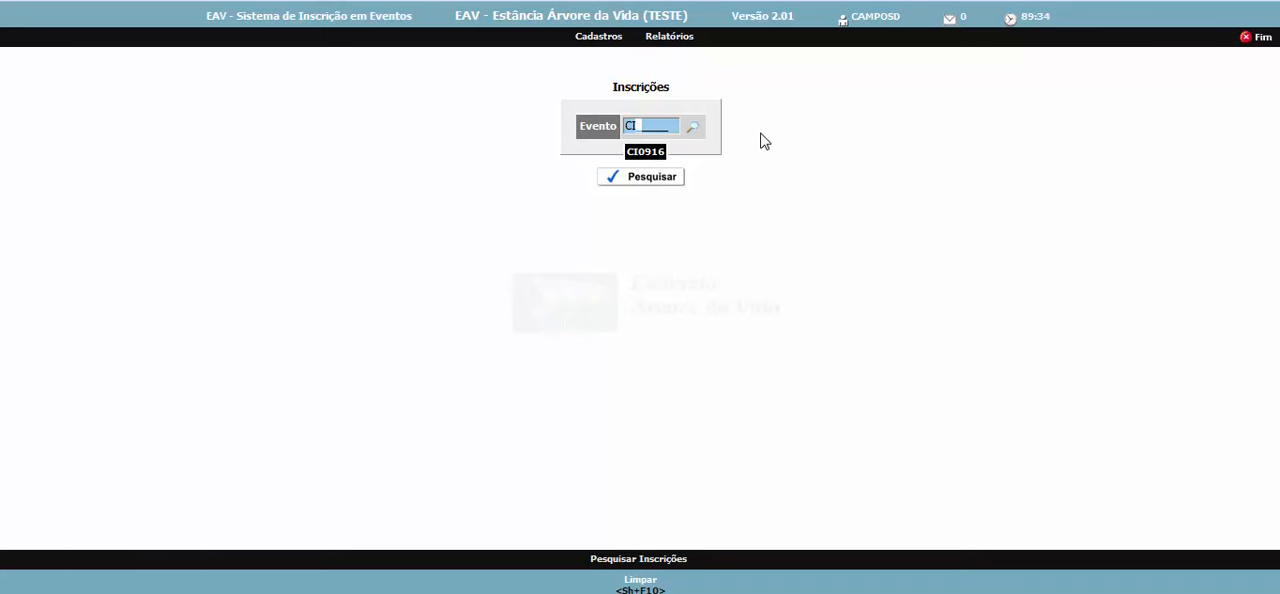
pyautogui.press('Return')
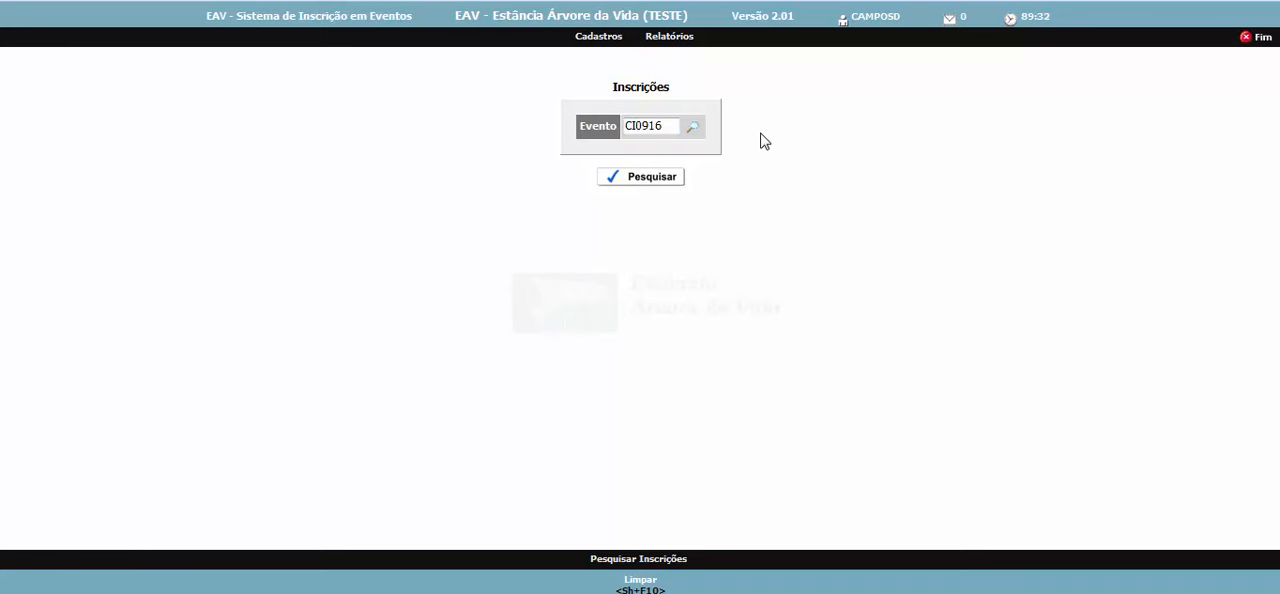
pyautogui.click(680, 177)
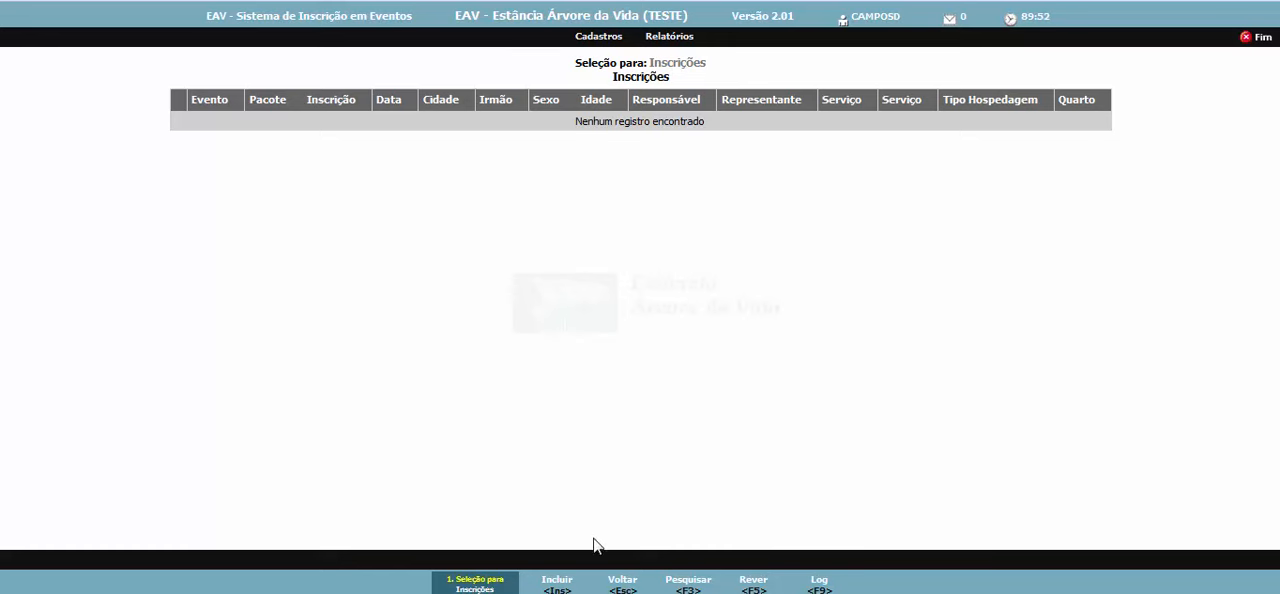
# - Add a new registration for the 9 dias package, dated 30/06/2016, and fill in the representative's name
pyautogui.click(565, 580)
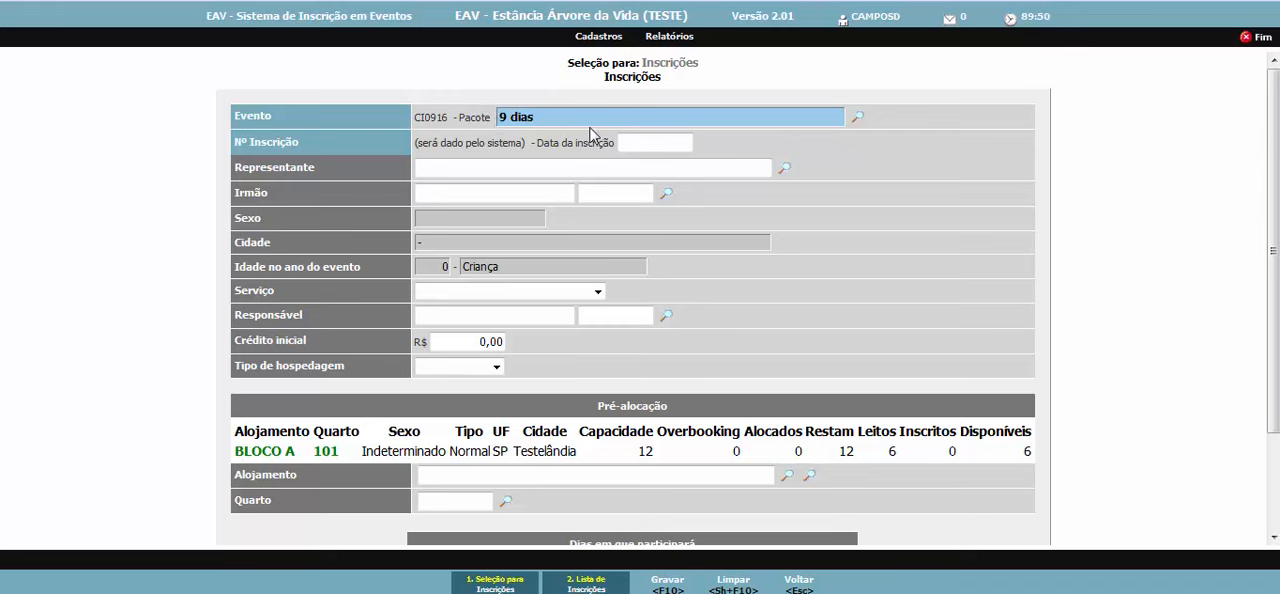
pyautogui.click(658, 143)
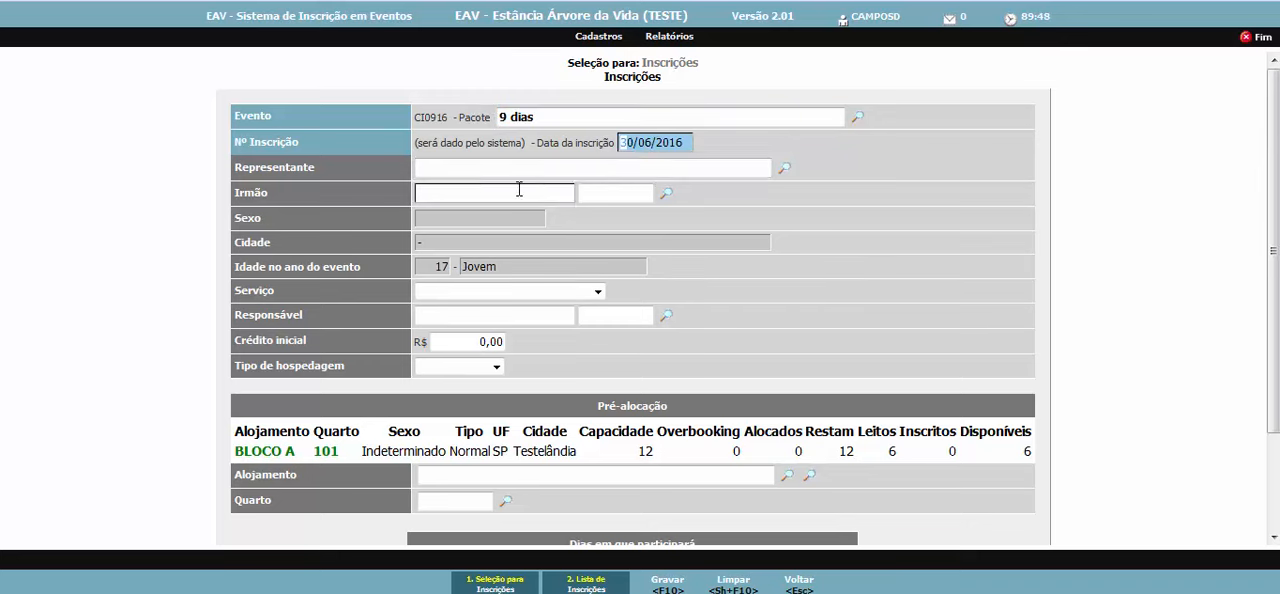
pyautogui.click(451, 170)
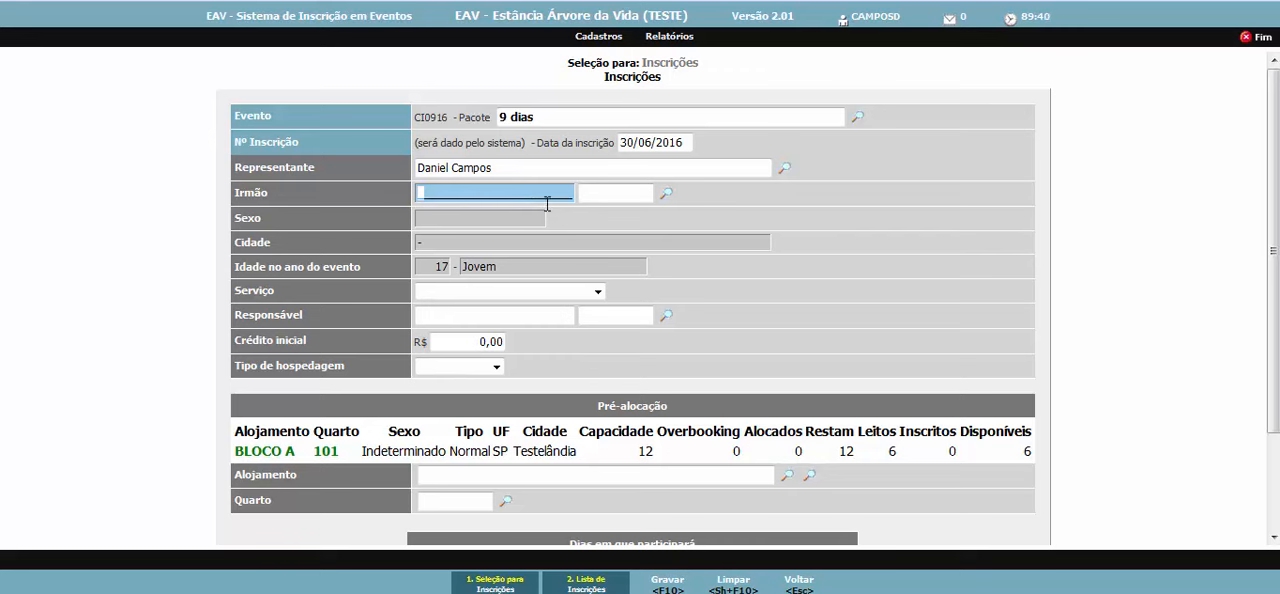
# - Choose the last person offered in the Irmão lookup as the participant of the registration
pyautogui.click(668, 198)
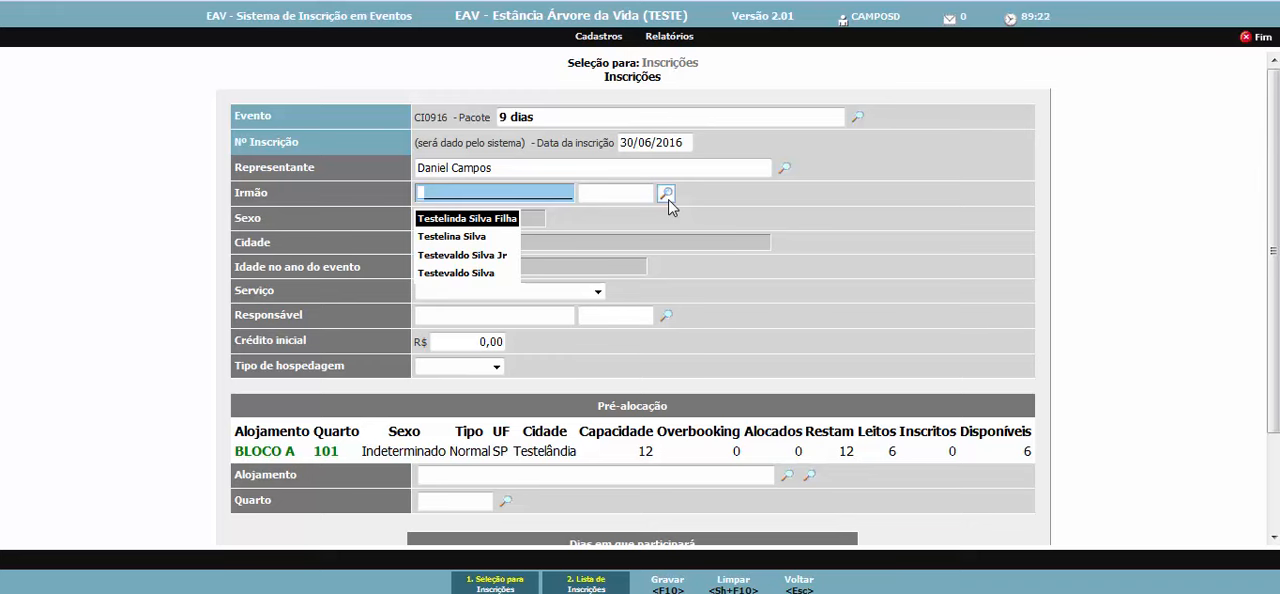
pyautogui.press('Down')
pyautogui.press('Down')
pyautogui.press('Down')
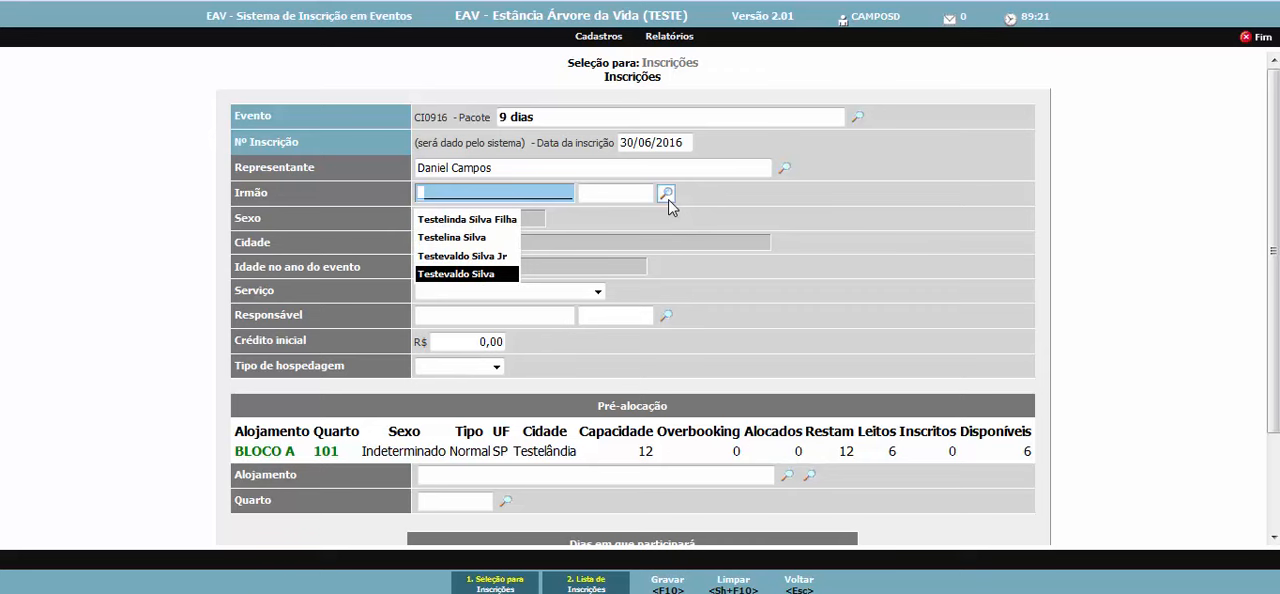
pyautogui.press('Return')
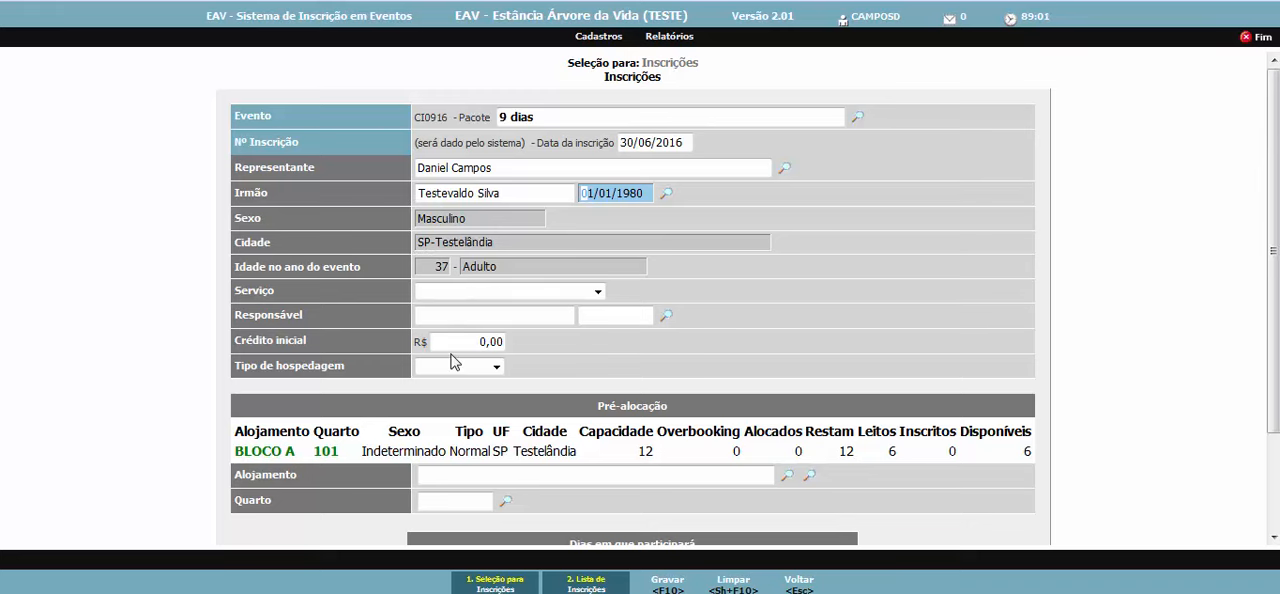
pyautogui.click(597, 291)
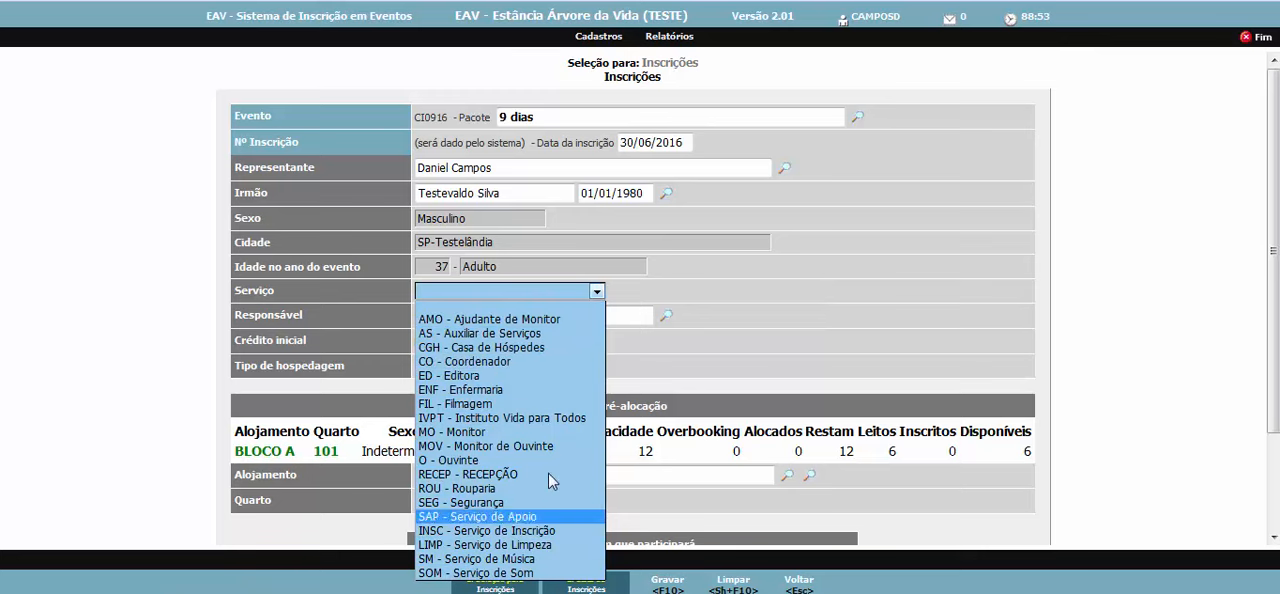
pyautogui.click(658, 300)
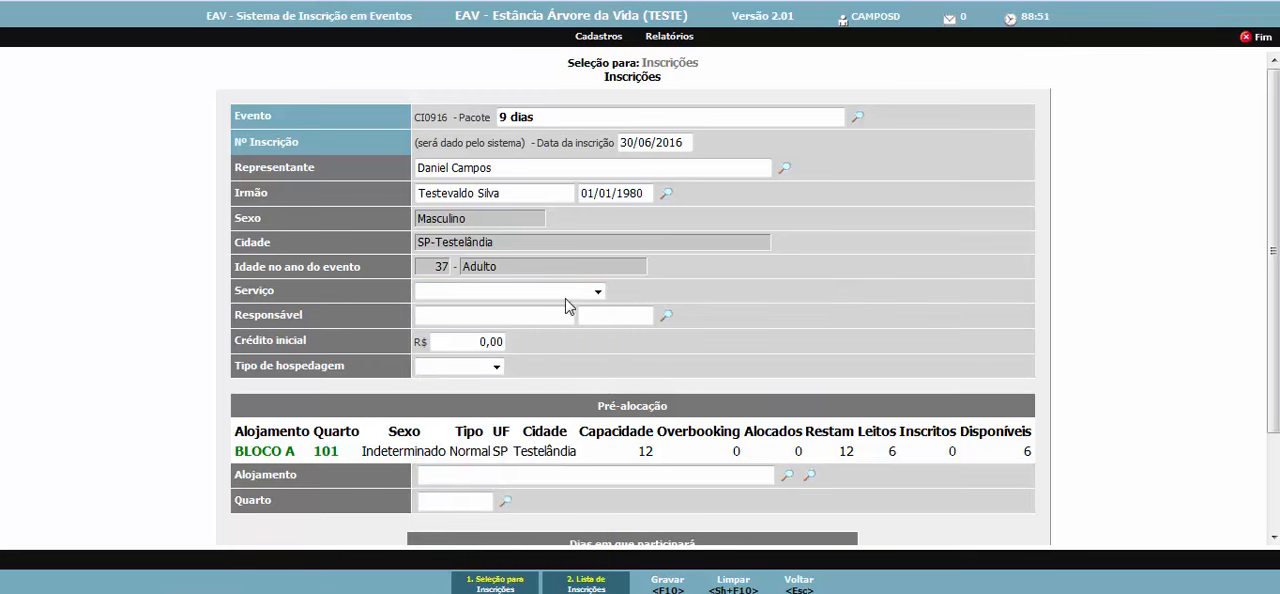
pyautogui.click(444, 315)
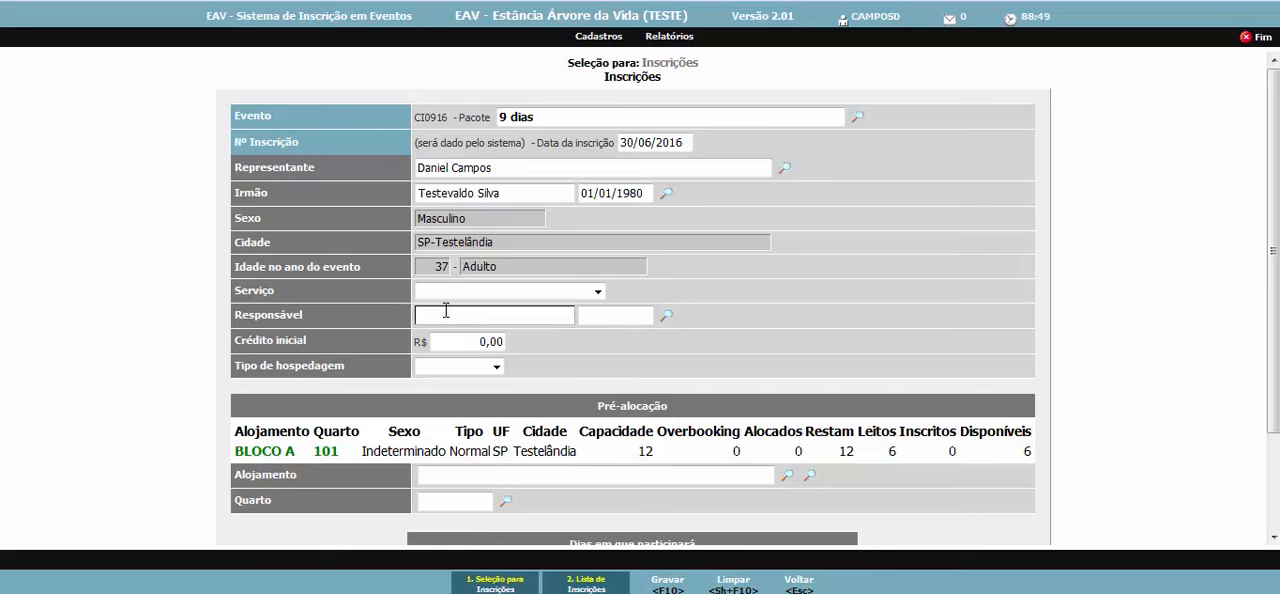
pyautogui.press('Tab')
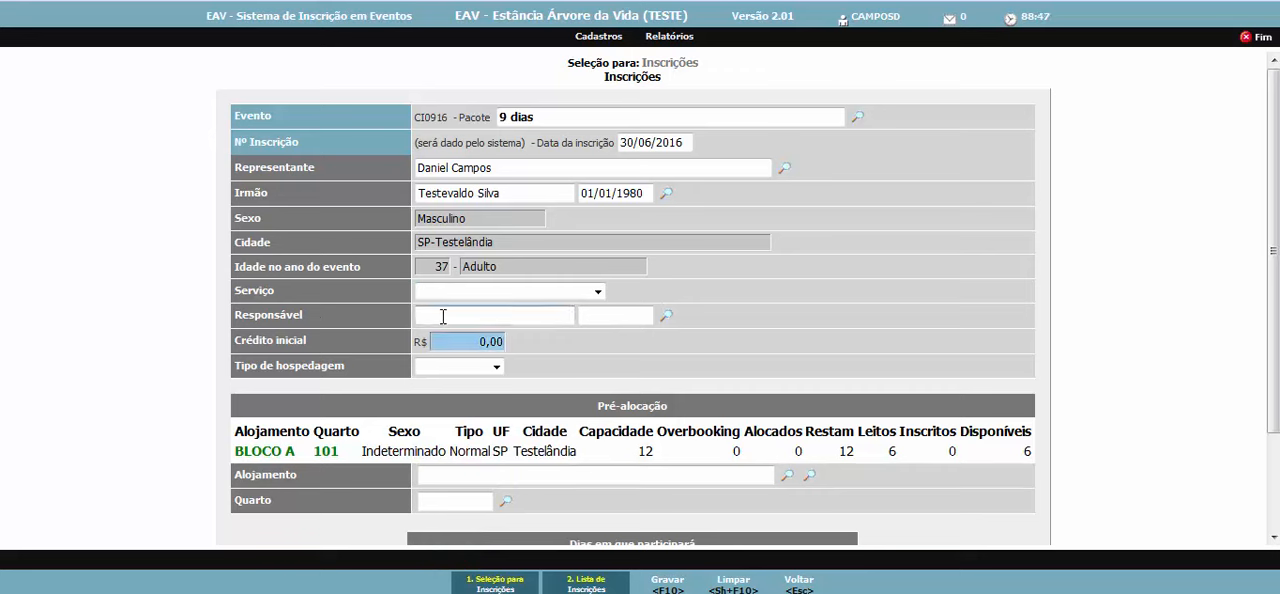
pyautogui.click(445, 315)
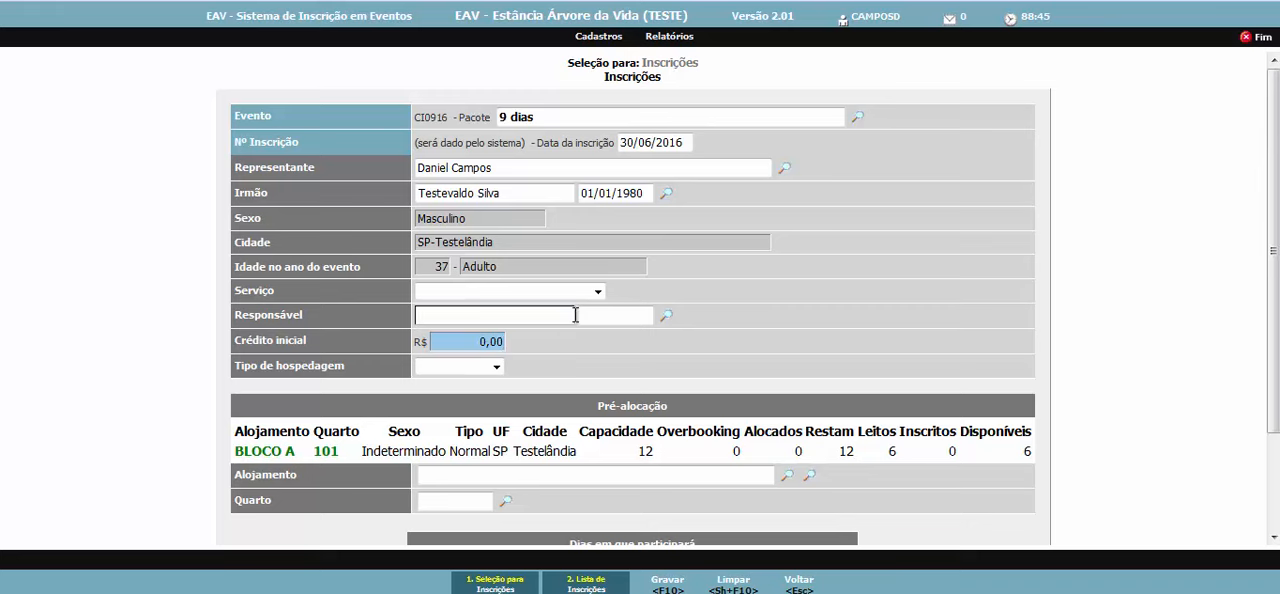
pyautogui.press('Tab')
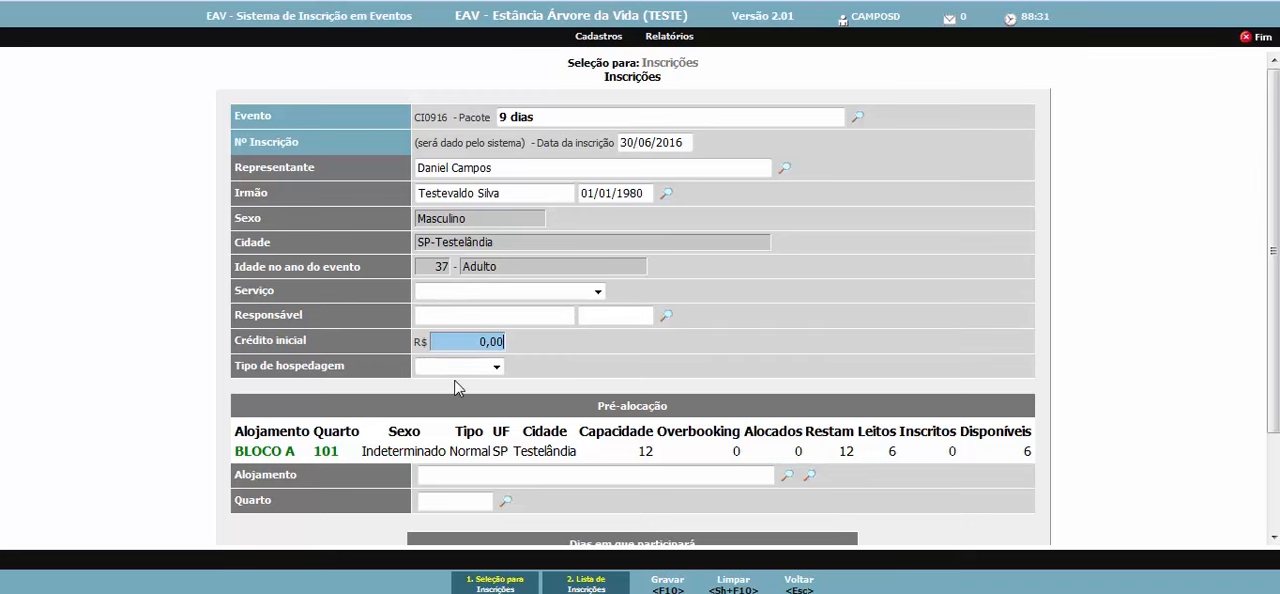
# - Set the lodging type (Tipo de hospedagem) to Alojamento
pyautogui.scroll(-2, 502, 375)
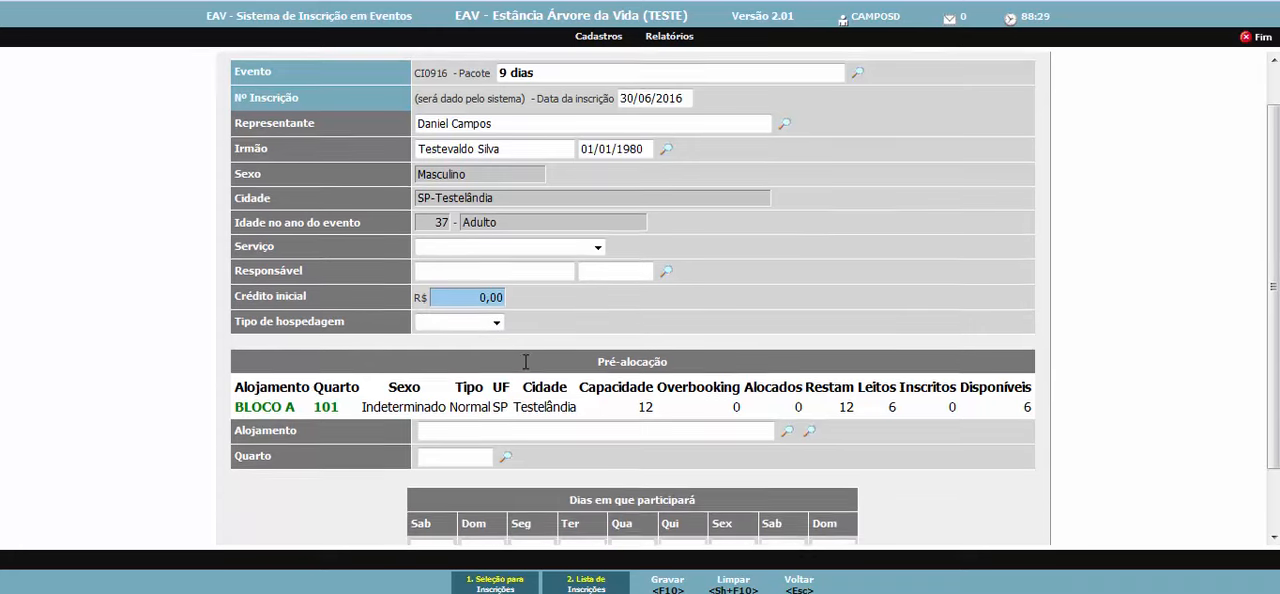
pyautogui.click(496, 271)
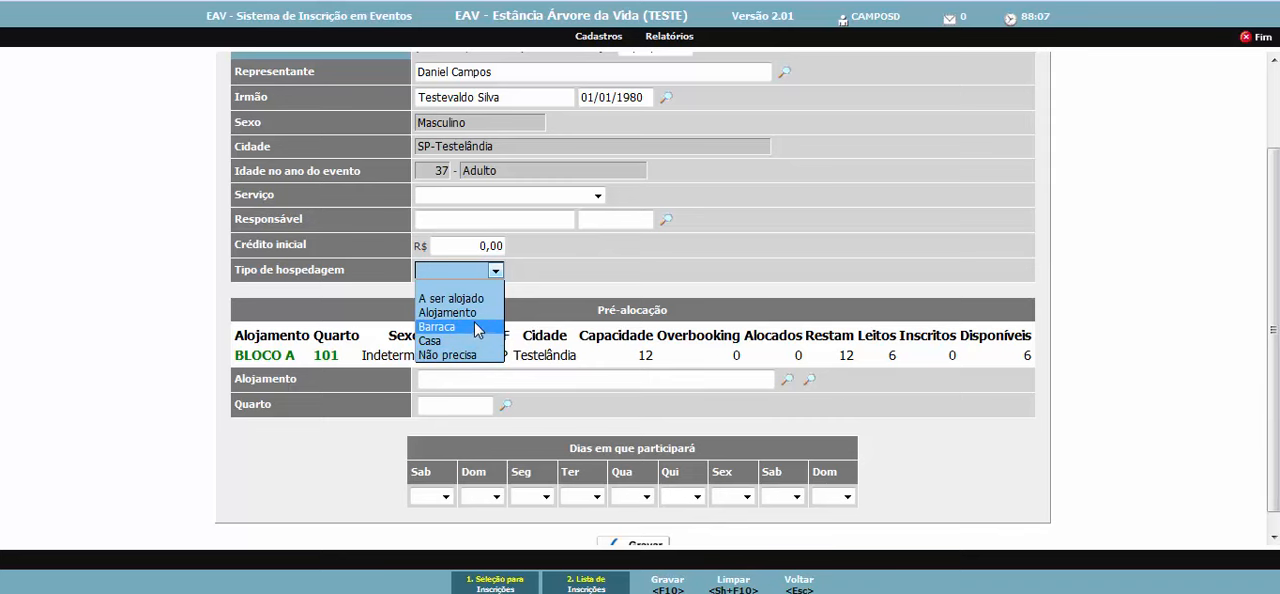
pyautogui.click(473, 315)
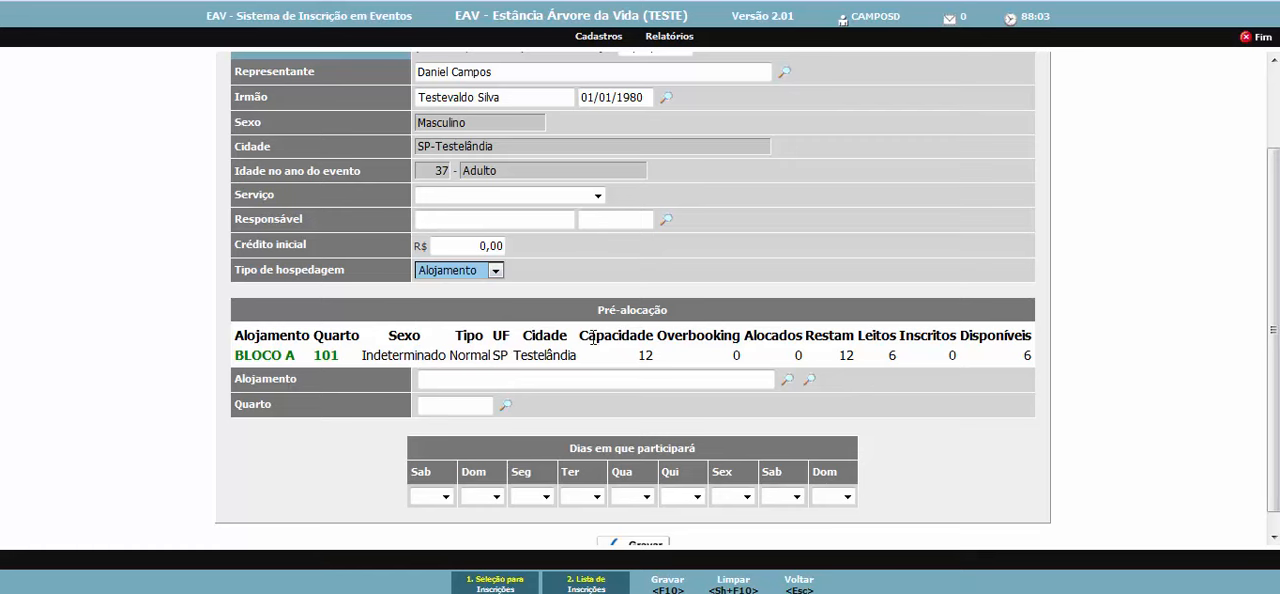
# - Allocate the participant to the lodging BLOCO A, room (Quarto) 101
pyautogui.click(422, 381)
pyautogui.scroll(-1, 518, 412)
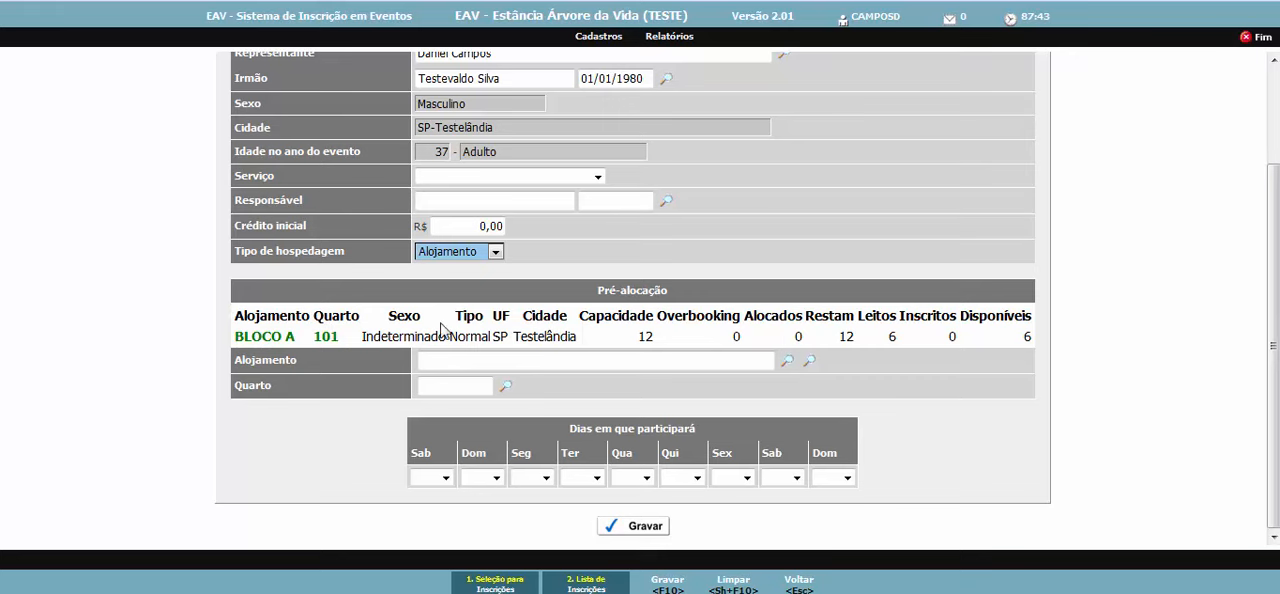
pyautogui.click(649, 358)
pyautogui.click(487, 80)
pyautogui.click(675, 362)
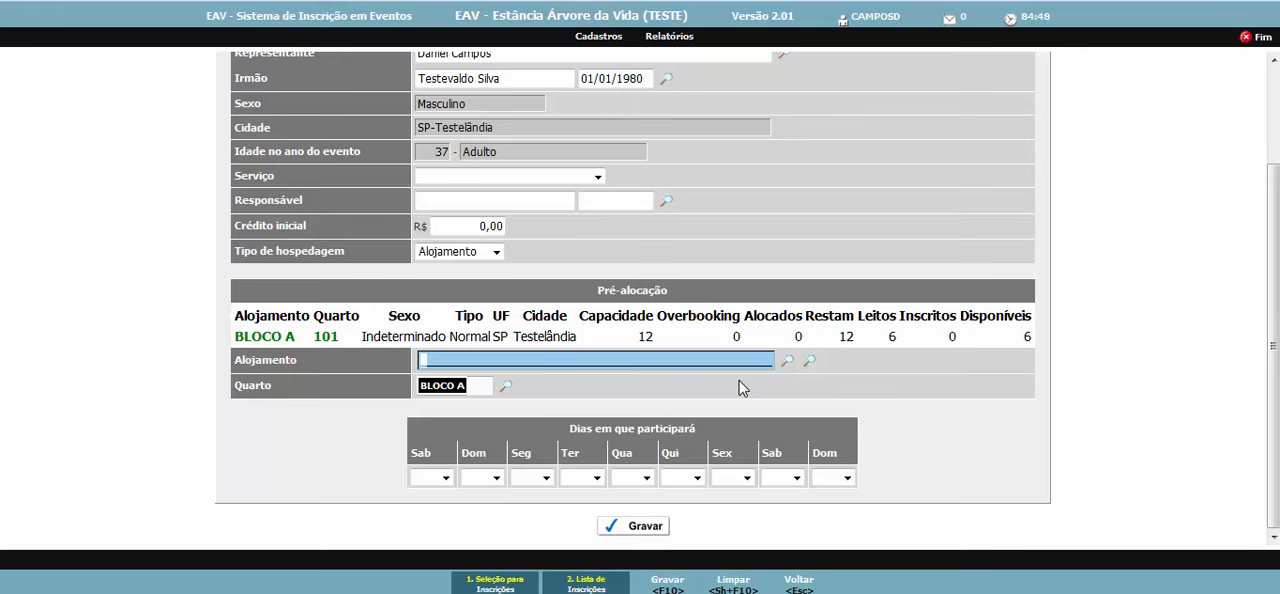
pyautogui.click(450, 386)
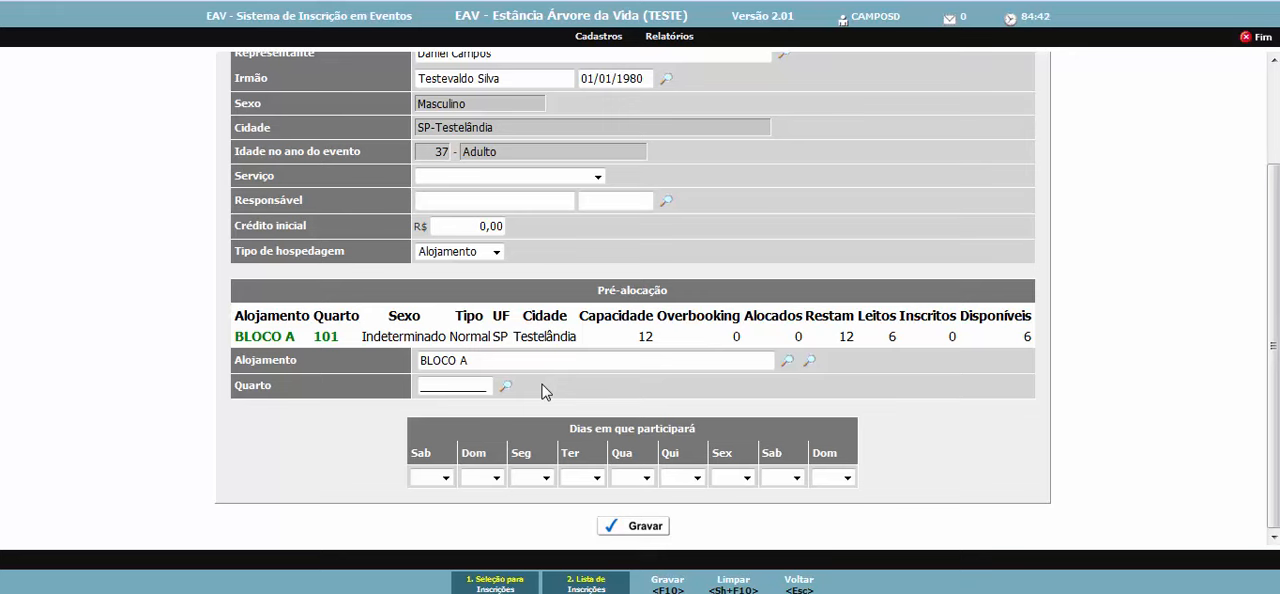
pyautogui.click(462, 389)
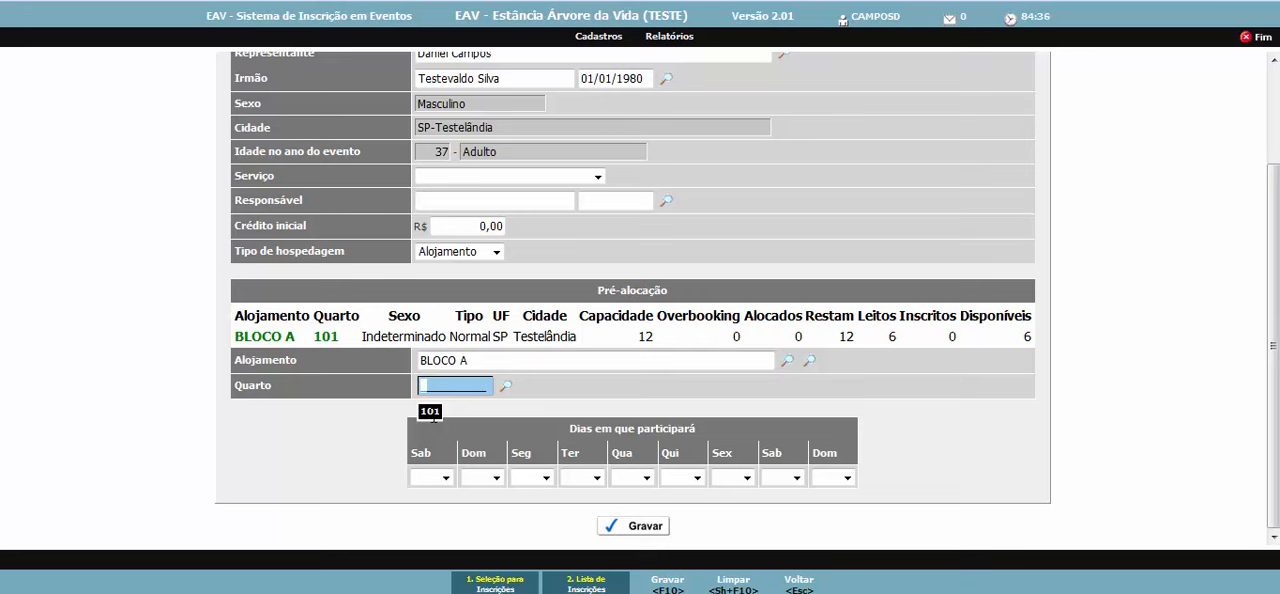
pyautogui.click(431, 413)
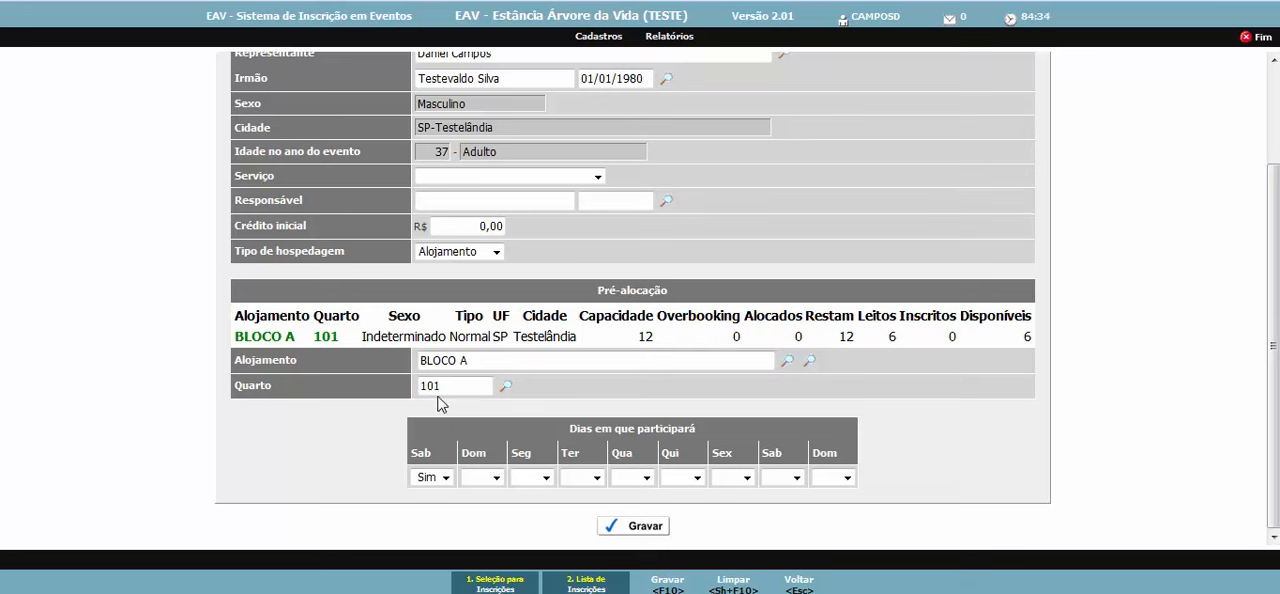
# - Mark participation as Sim for the first Sab, Dom, Seg, Ter and Qua
pyautogui.click(485, 477)
pyautogui.click(483, 508)
pyautogui.click(530, 477)
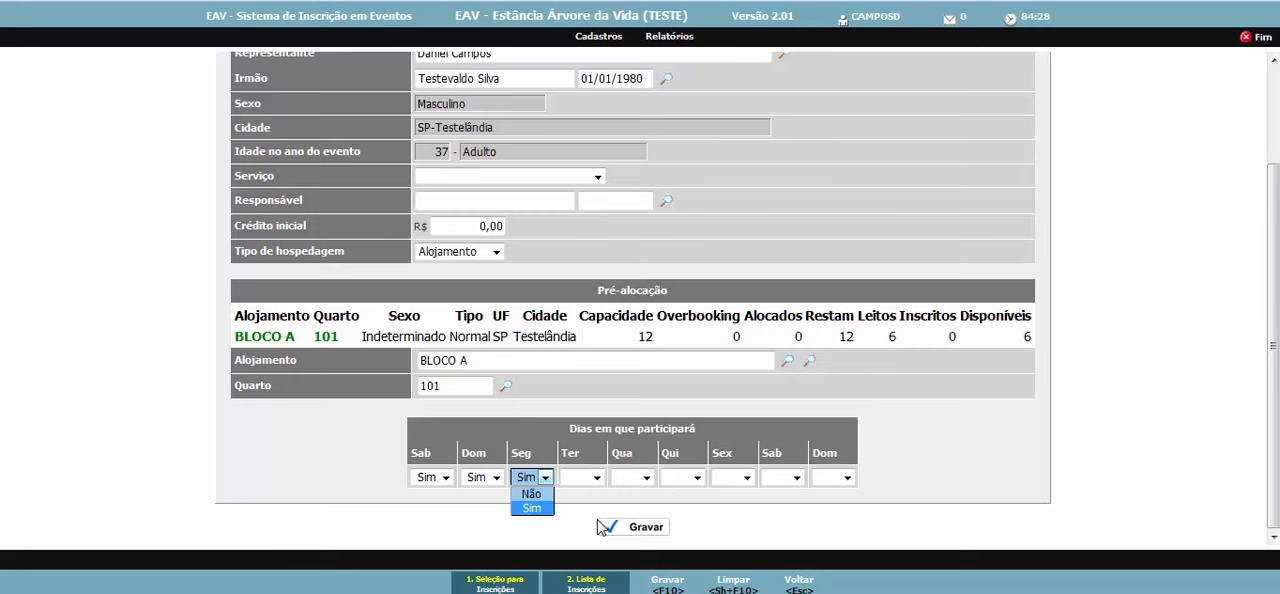
pyautogui.press('Tab')
pyautogui.press('s')
pyautogui.press('Tab')
pyautogui.press('s')
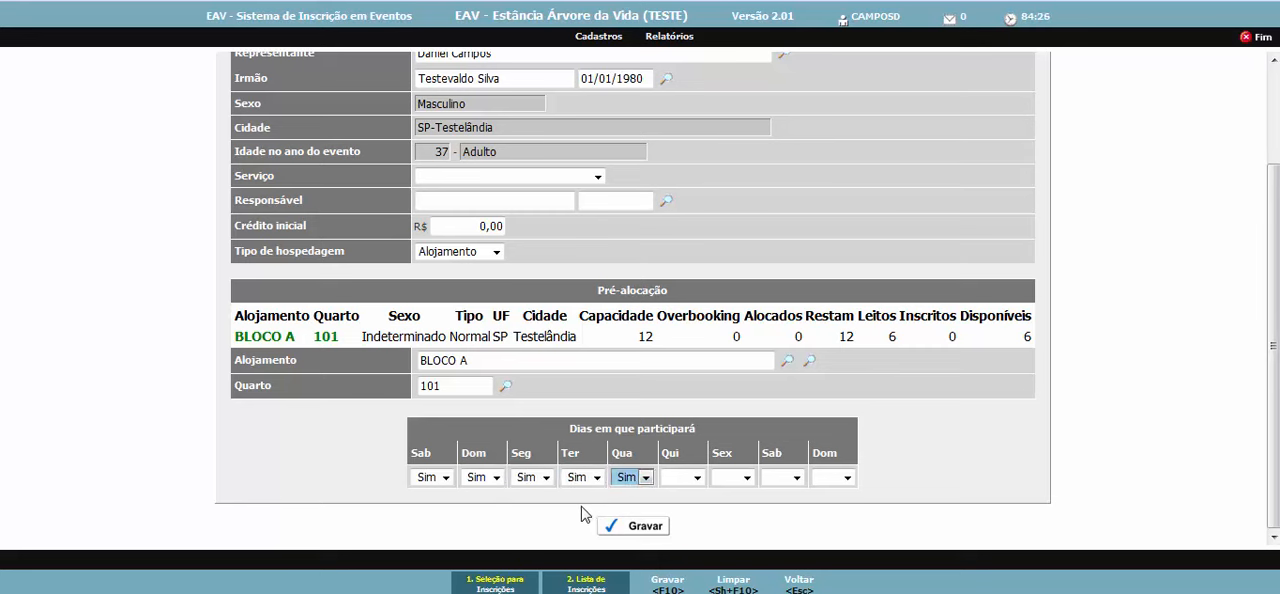
# - Mark participation as Não for Qui and Sex, and as Sim for the final Sab and Dom
pyautogui.press('Tab')
pyautogui.press('s')
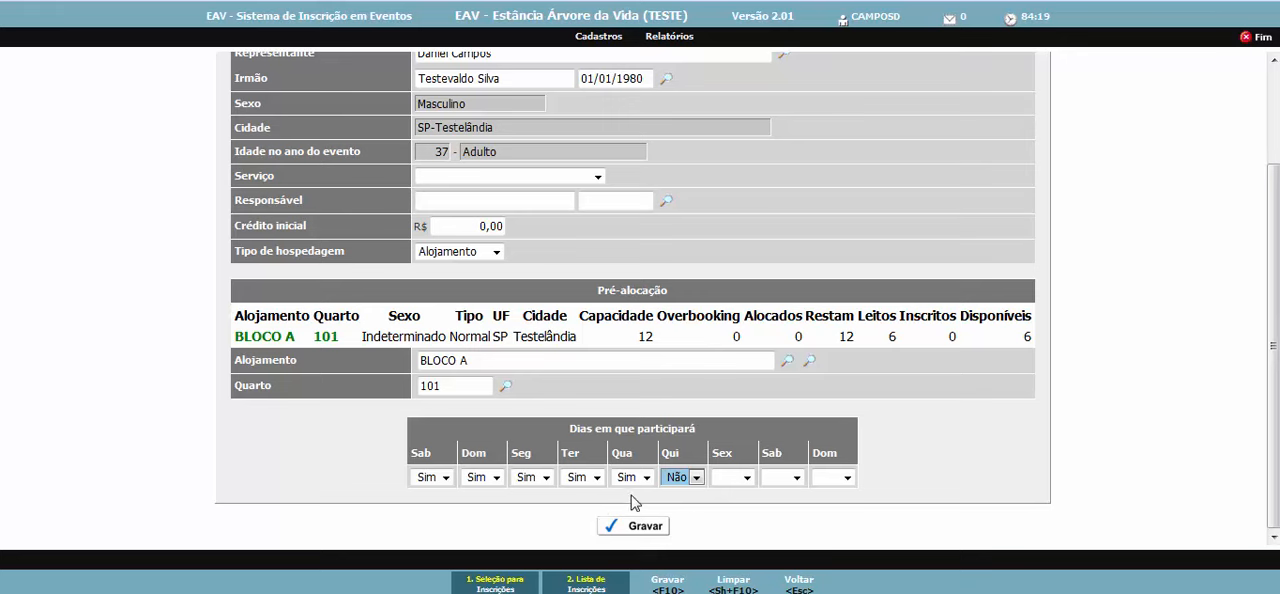
pyautogui.click(698, 478)
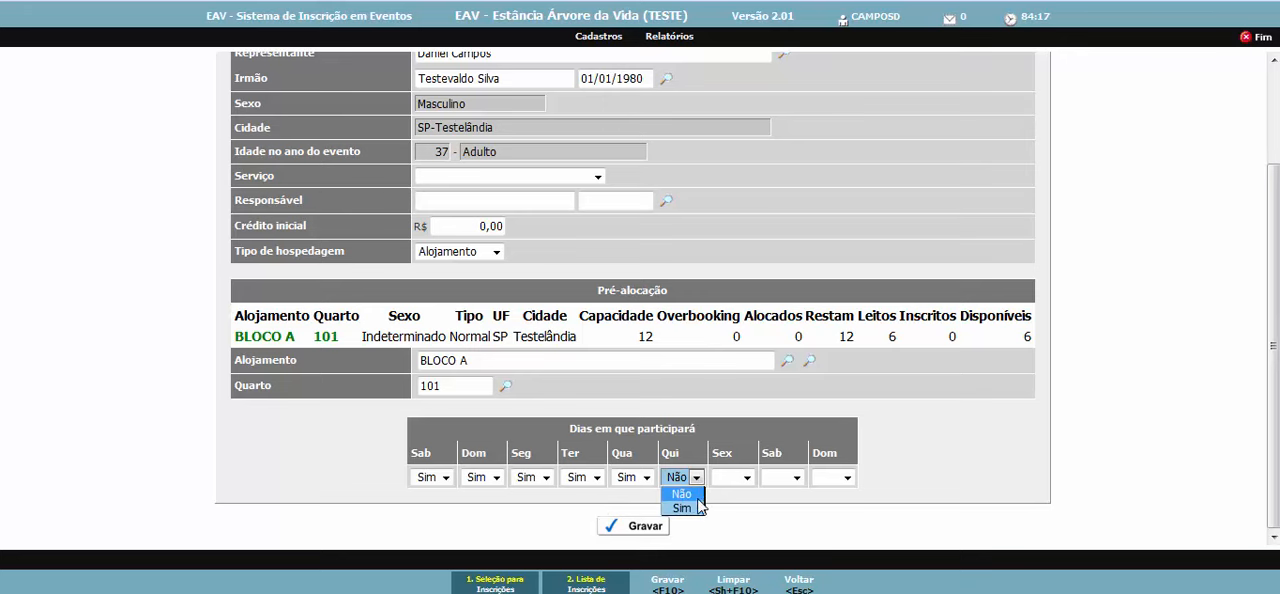
pyautogui.click(702, 491)
pyautogui.press('Tab')
pyautogui.press('n')
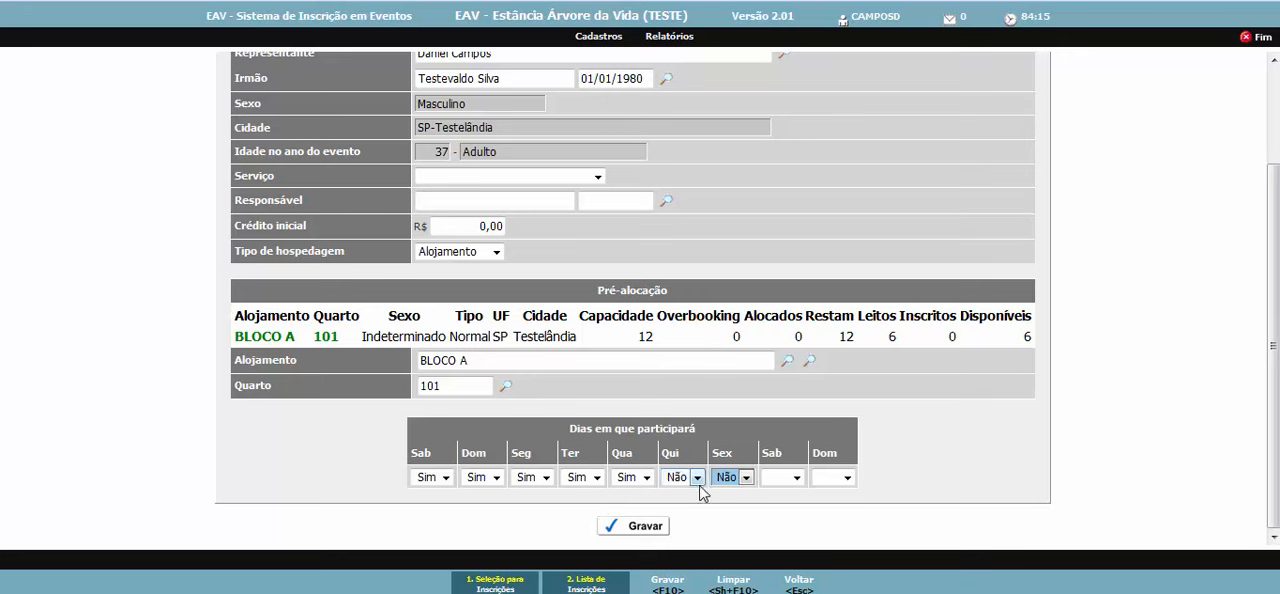
pyautogui.press('Tab')
pyautogui.press('s')
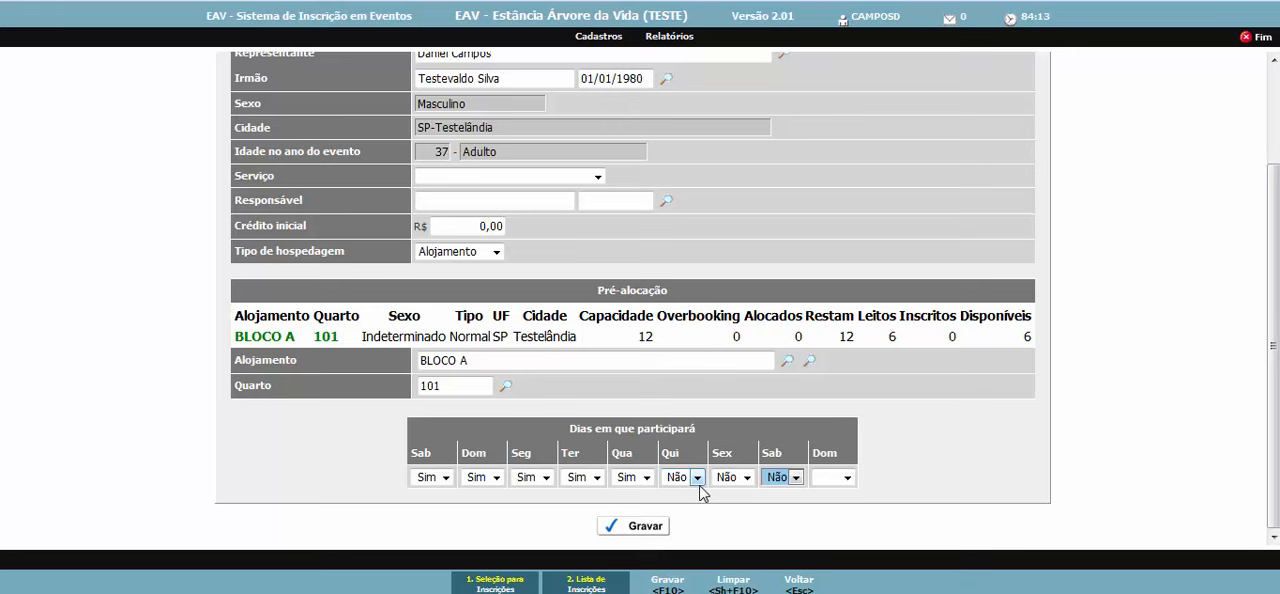
pyautogui.press('Tab')
pyautogui.press('s')
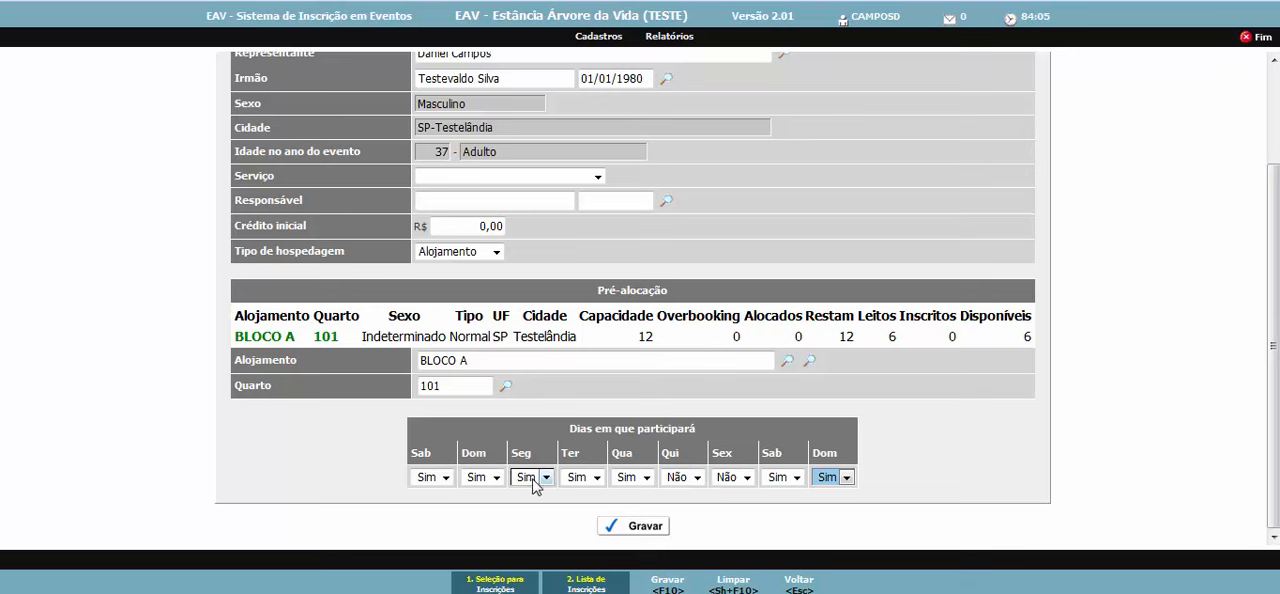
# - Change the Qua participation to Não and save the registration
pyautogui.click(648, 477)
pyautogui.click(630, 507)
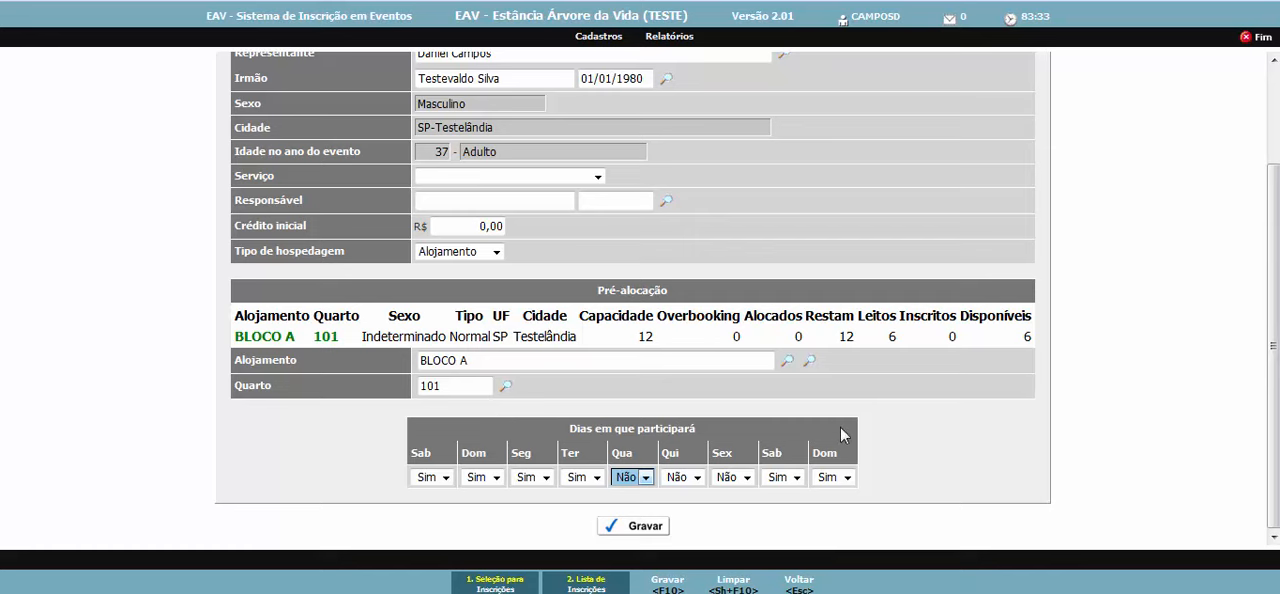
pyautogui.click(655, 537)
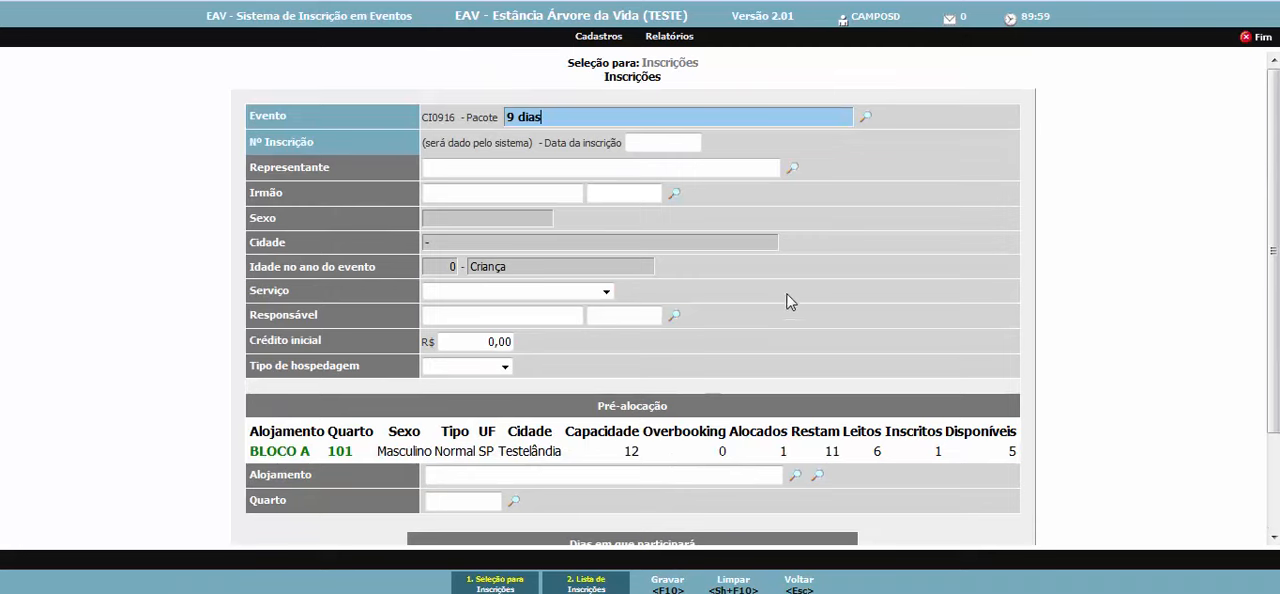
pyautogui.scroll(-2, 800, 293)
pyautogui.scroll(2, 800, 294)
pyautogui.click(600, 187)
pyautogui.scroll(-2, 843, 238)
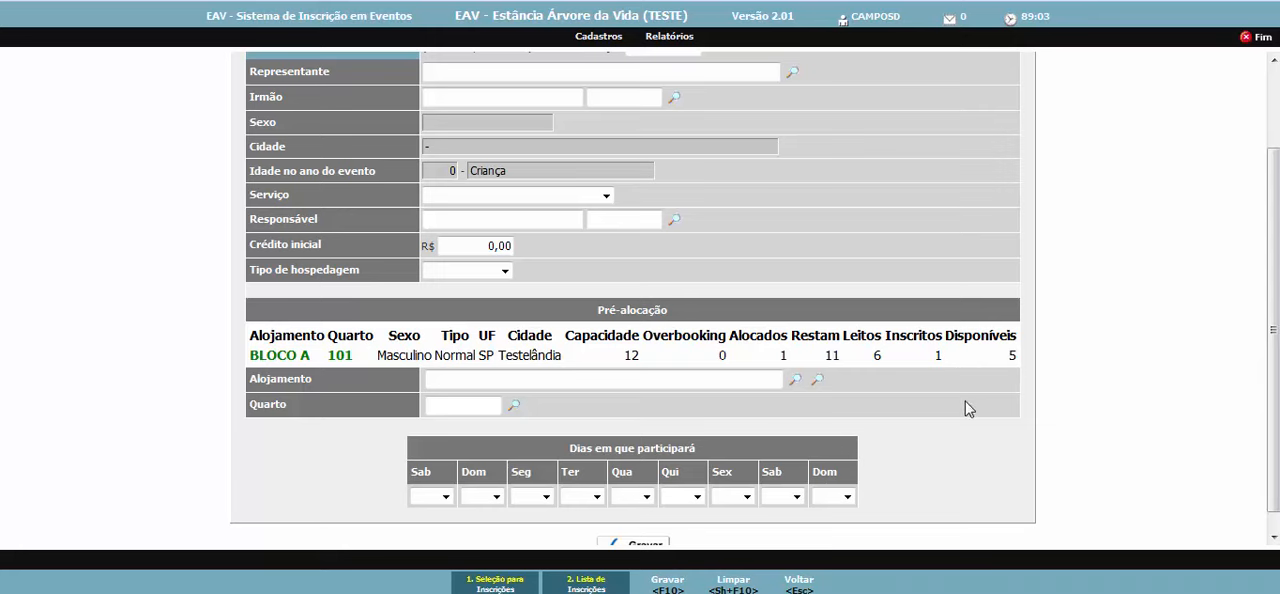
pyautogui.scroll(2, 951, 323)
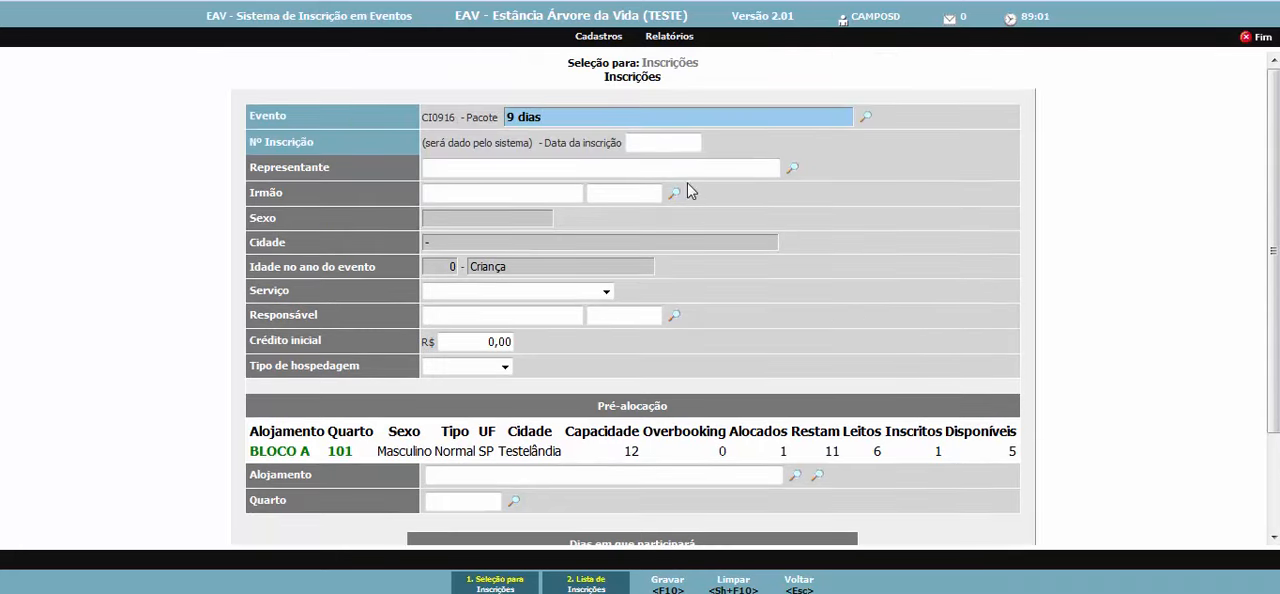
# - Accept the registration date 30/06/2016 and the suggested representative, and choose the third suggested person as Irmão
pyautogui.click(665, 149)
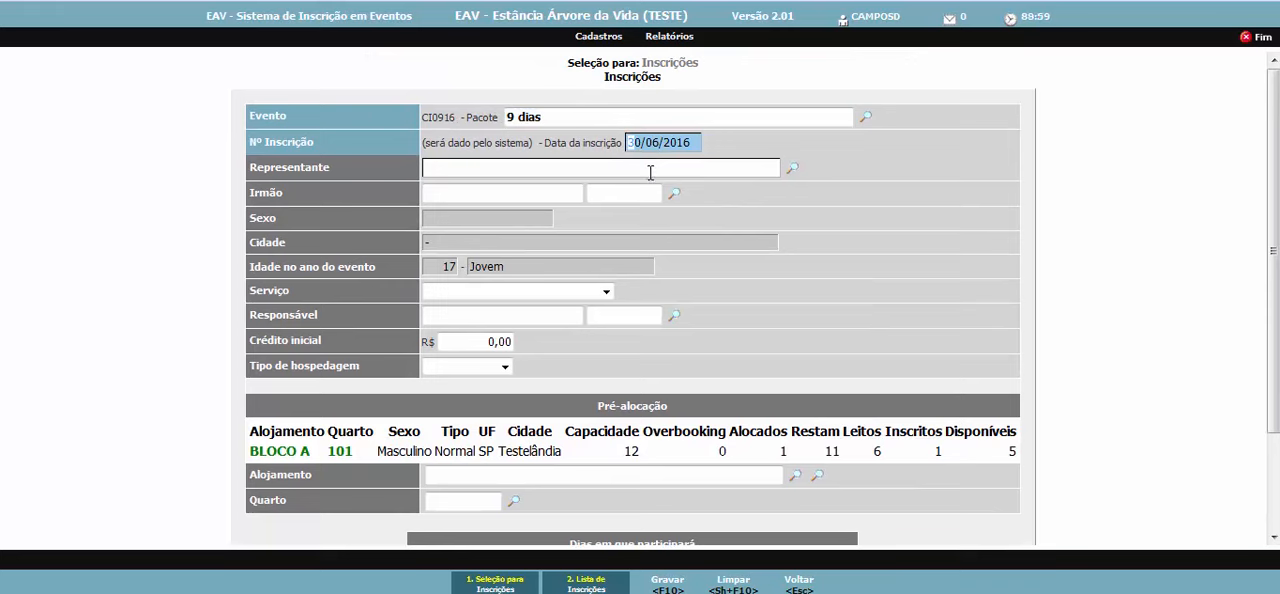
pyautogui.press('Tab')
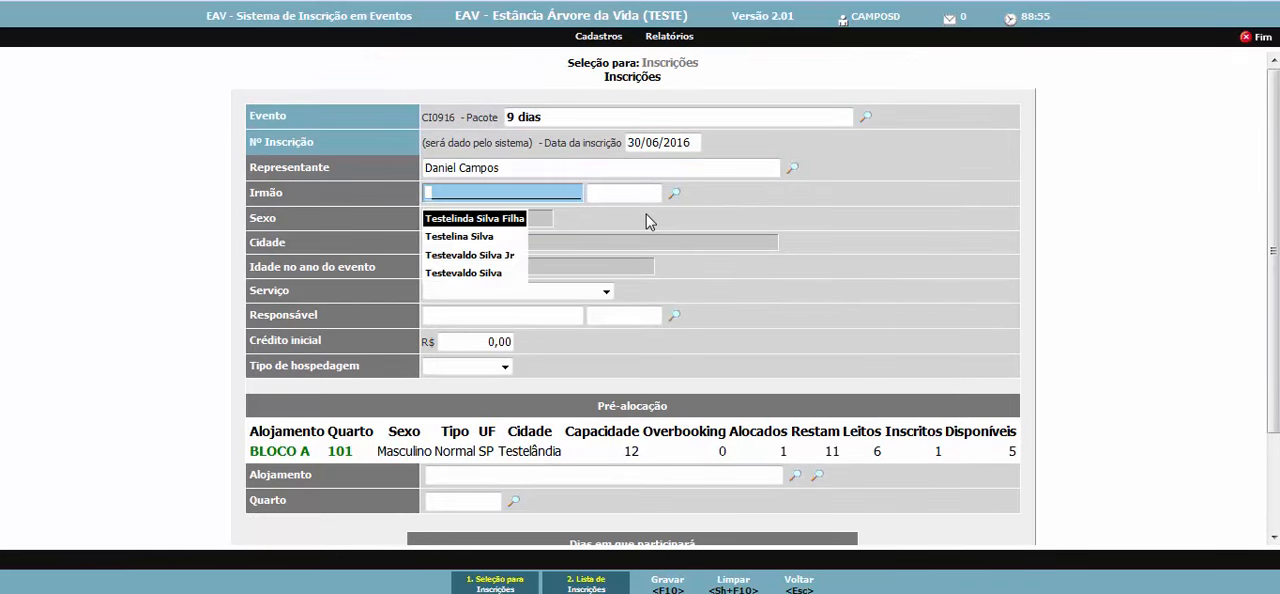
pyautogui.press('Down')
pyautogui.press('Down')
pyautogui.press('Return')
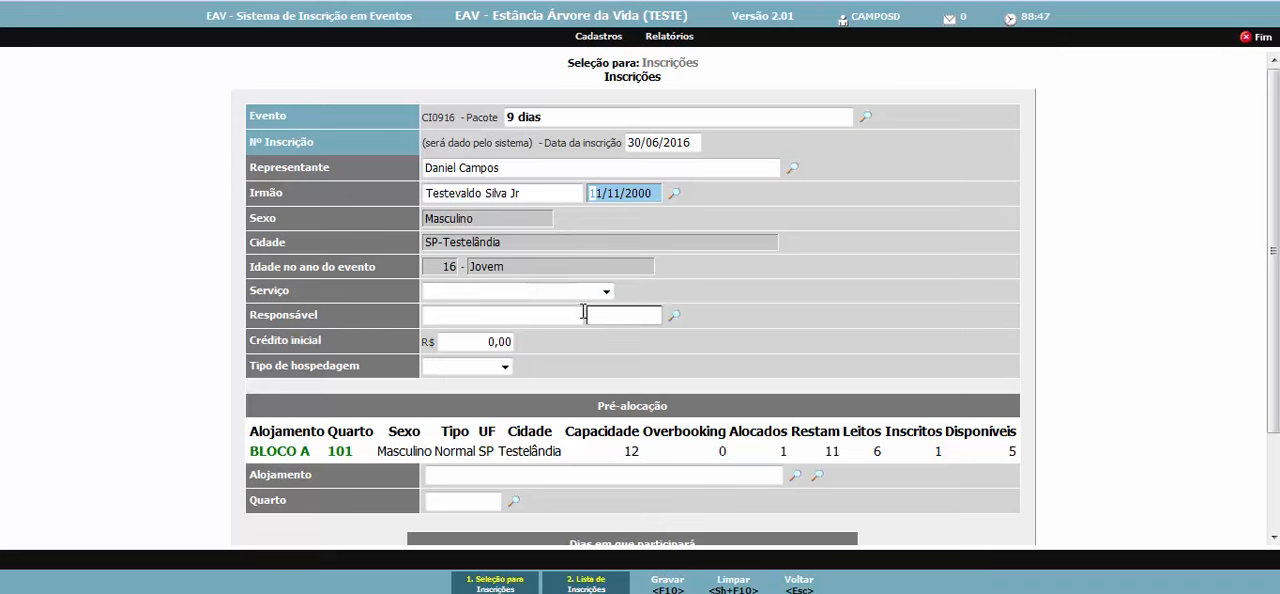
# - Set Tipo de hospedagem to Alojamento and allocate the participant to lodging BLOCO A, Quarto 101
pyautogui.click(583, 312)
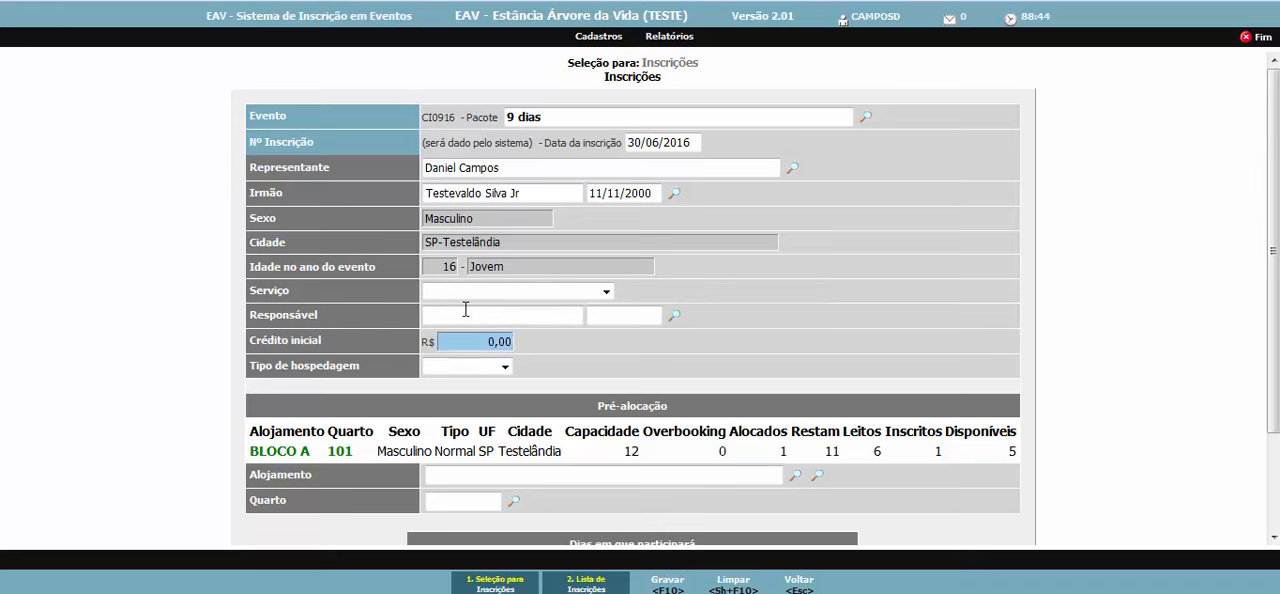
pyautogui.click(505, 367)
pyautogui.click(500, 402)
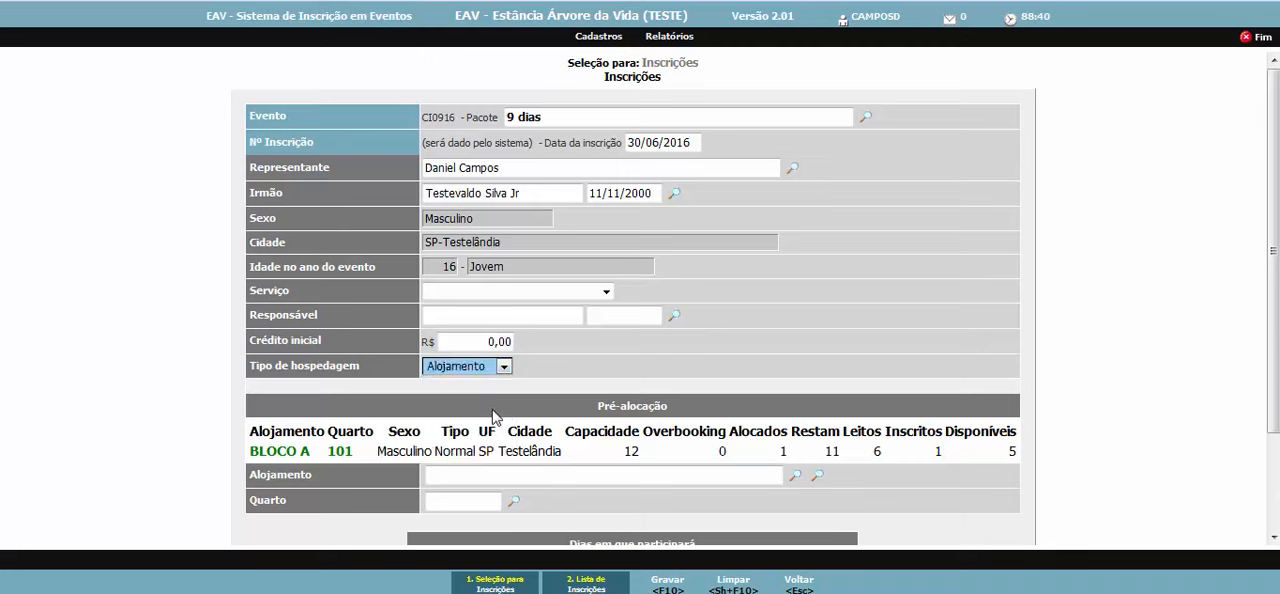
pyautogui.scroll(-1, 505, 418)
pyautogui.click(503, 378)
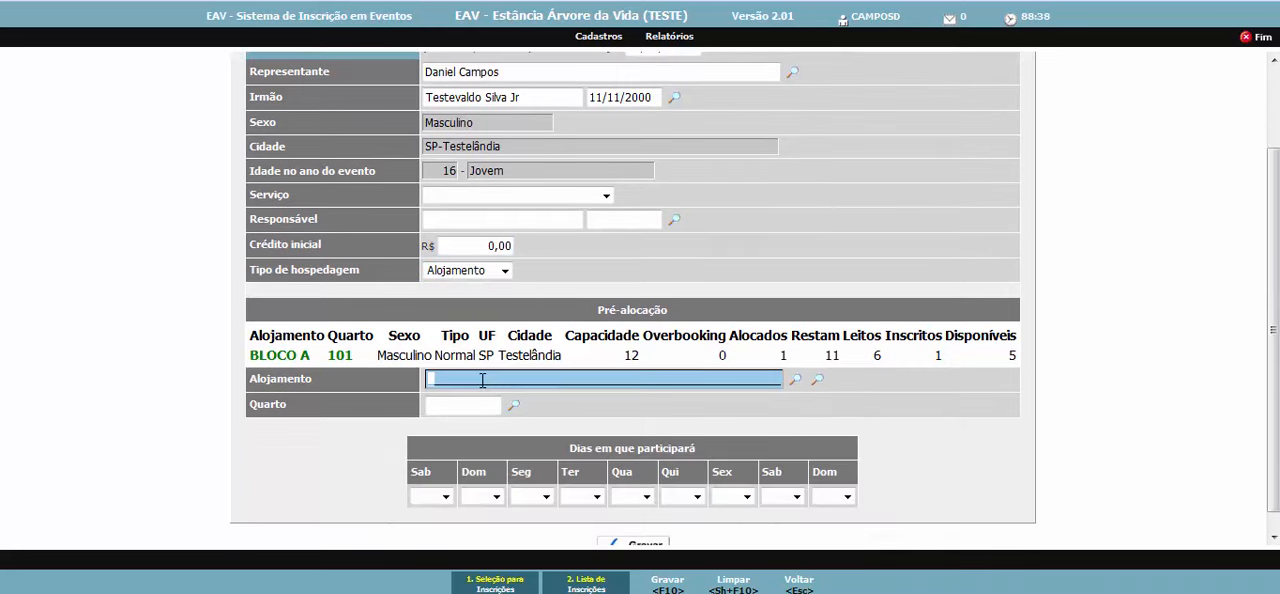
pyautogui.press('Tab')
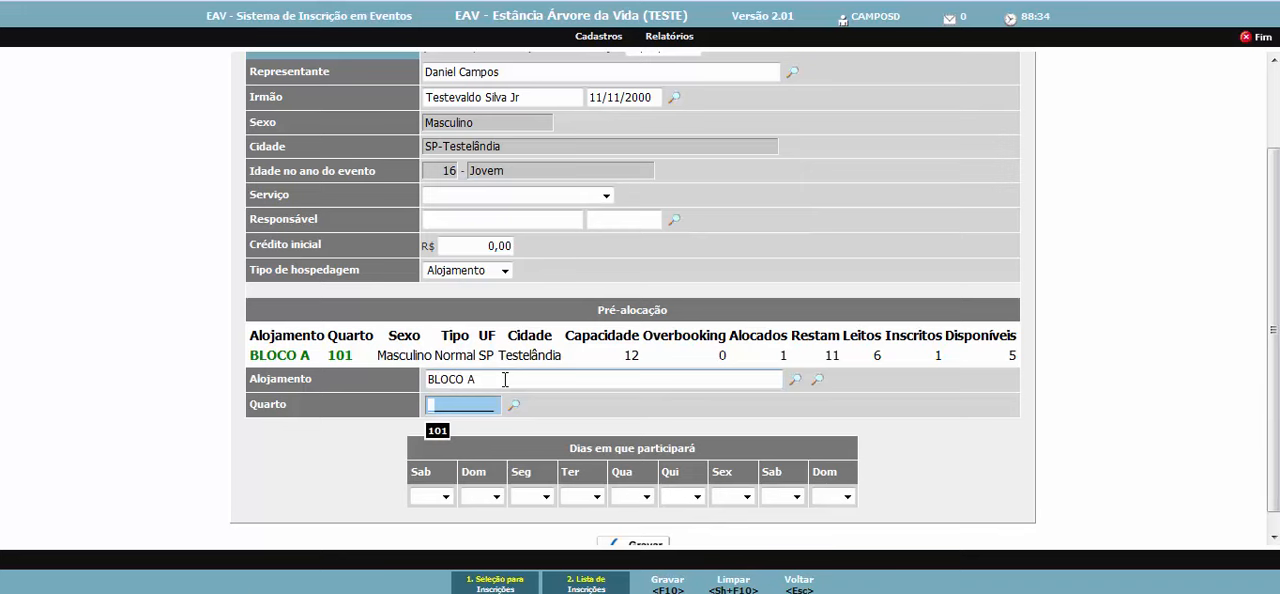
pyautogui.press('Tab')
# - Mark participation as Sim for the first Sab, Dom, Seg and Ter, and as Não for Qua
pyautogui.press('Down')
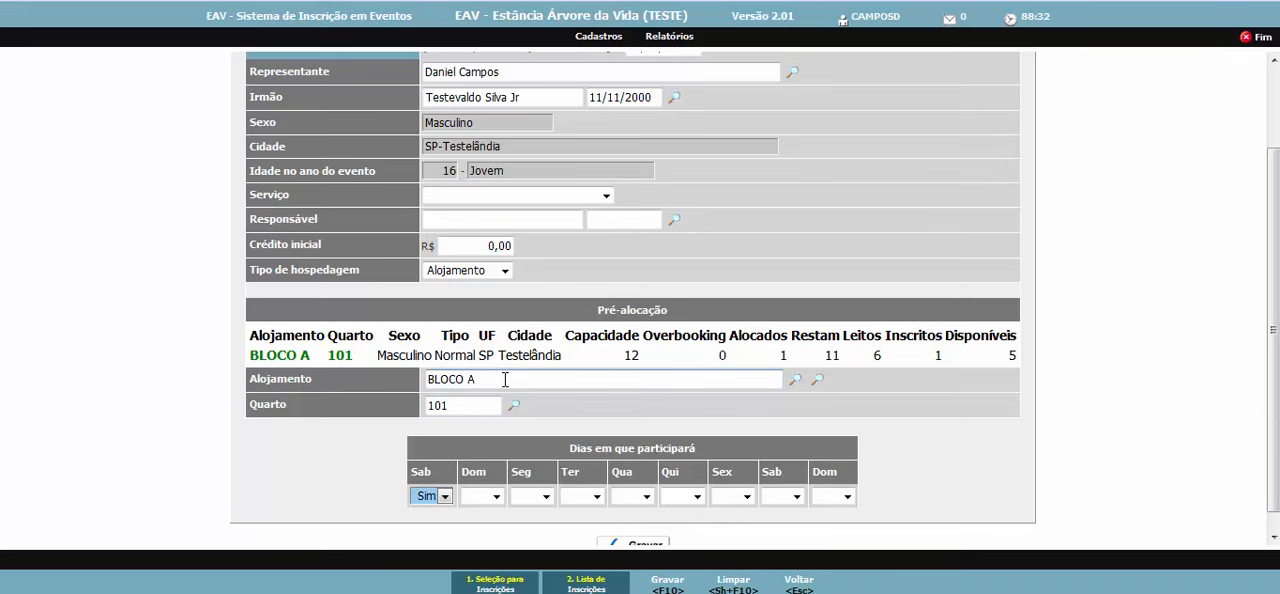
pyautogui.press('Tab')
pyautogui.press('Down')
pyautogui.press('Tab')
pyautogui.press('Down')
pyautogui.press('Tab')
pyautogui.press('Down')
pyautogui.press('Tab')
pyautogui.press('Down')
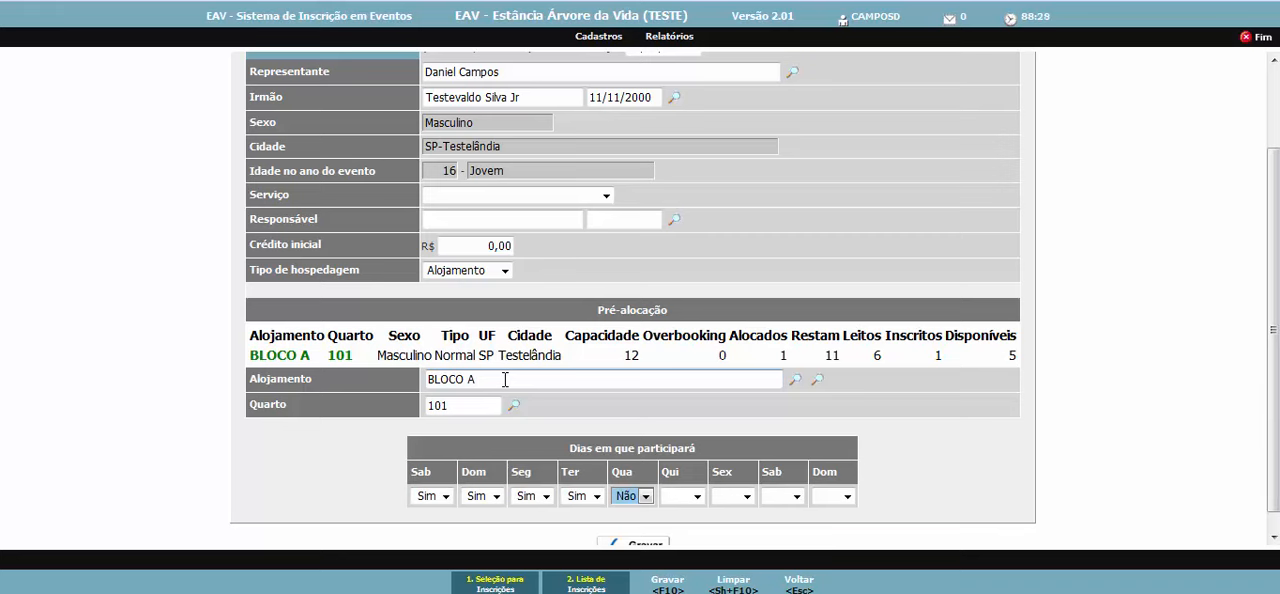
# - Mark Qui and Sex as Não and the final Sab and Dom as Sim, and save the registration
pyautogui.press('Tab')
pyautogui.press('Down')
pyautogui.press('Tab')
pyautogui.press('Down')
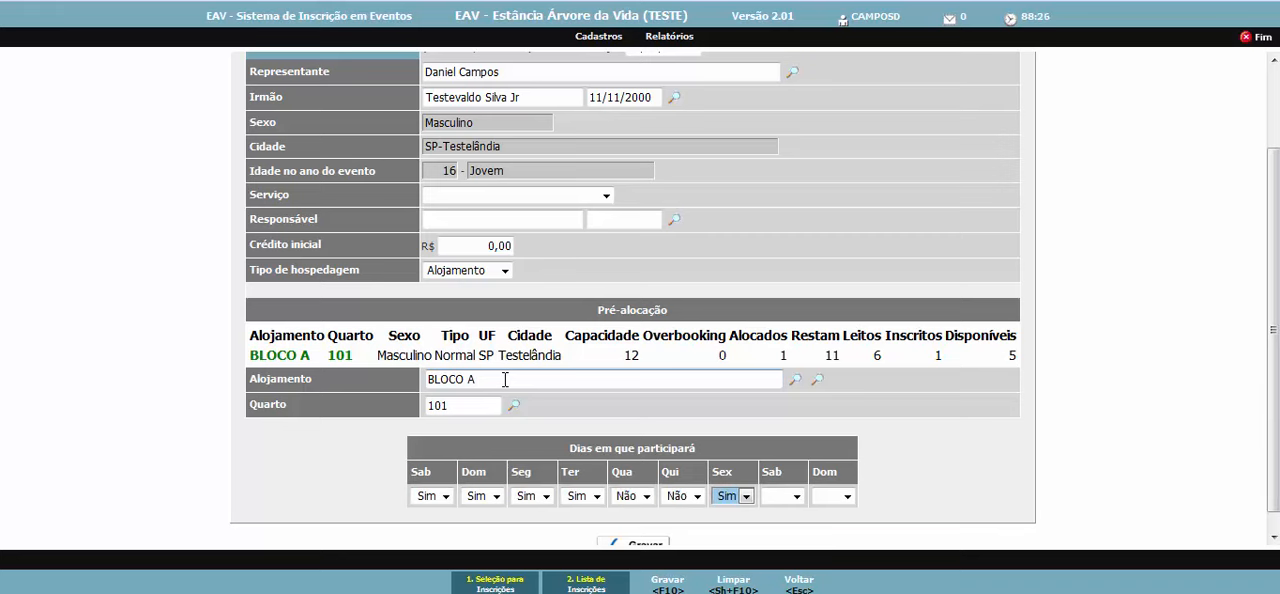
pyautogui.press('Tab')
pyautogui.press('Down')
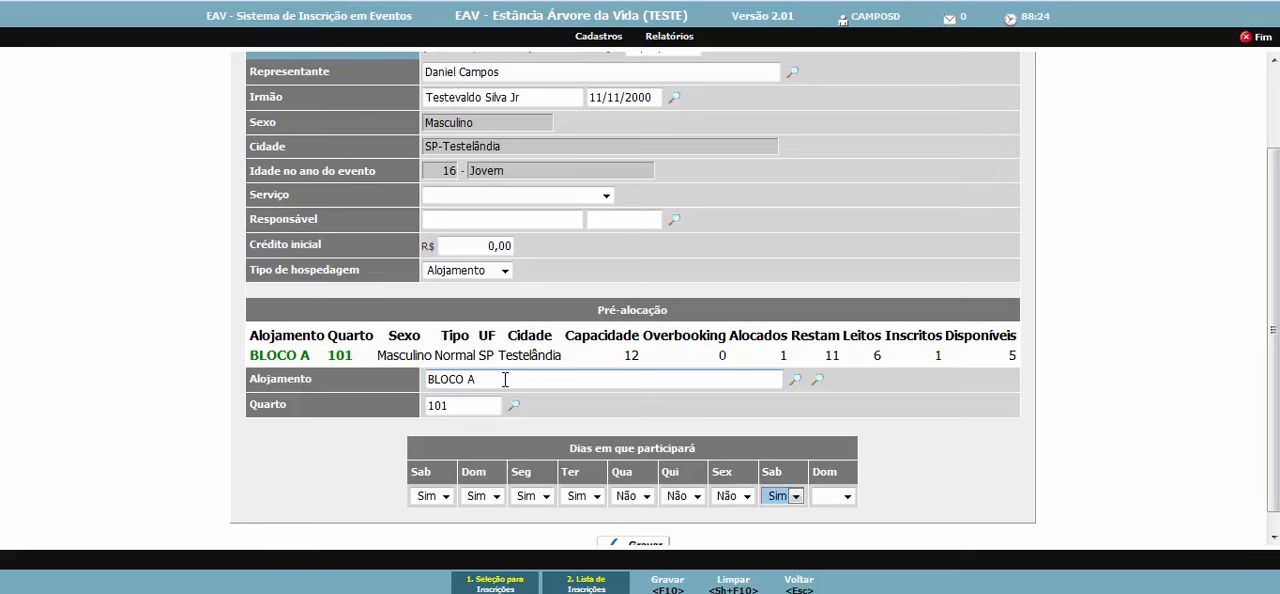
pyautogui.press('Tab')
pyautogui.press('Down')
pyautogui.scroll(-1, 600, 470)
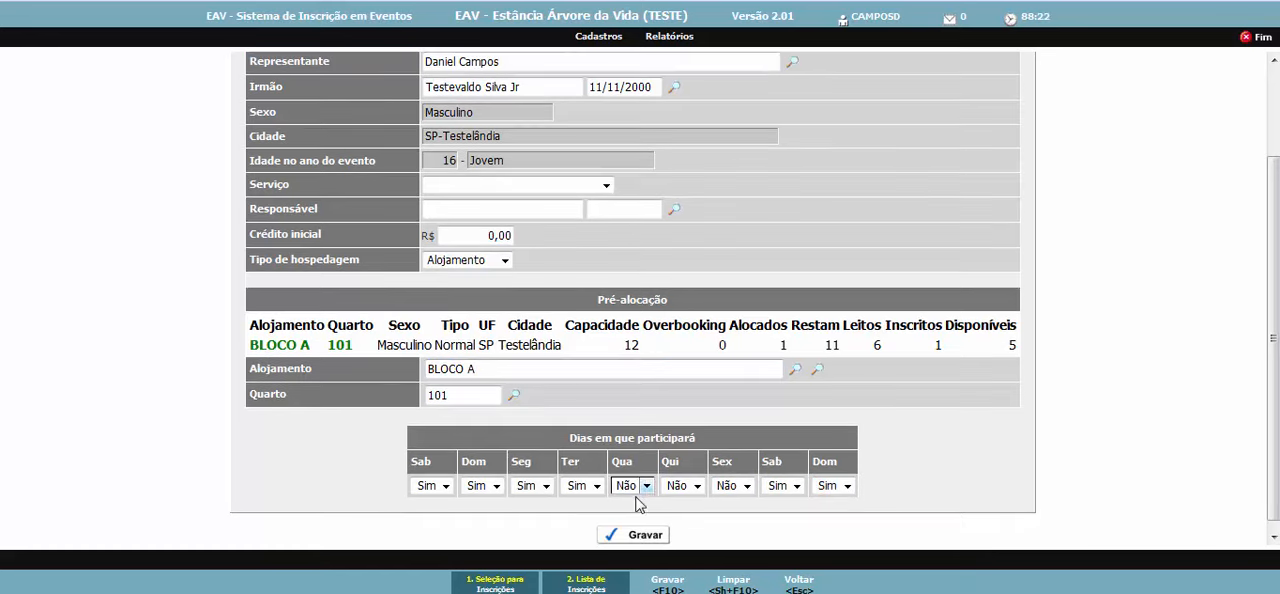
pyautogui.click(646, 541)
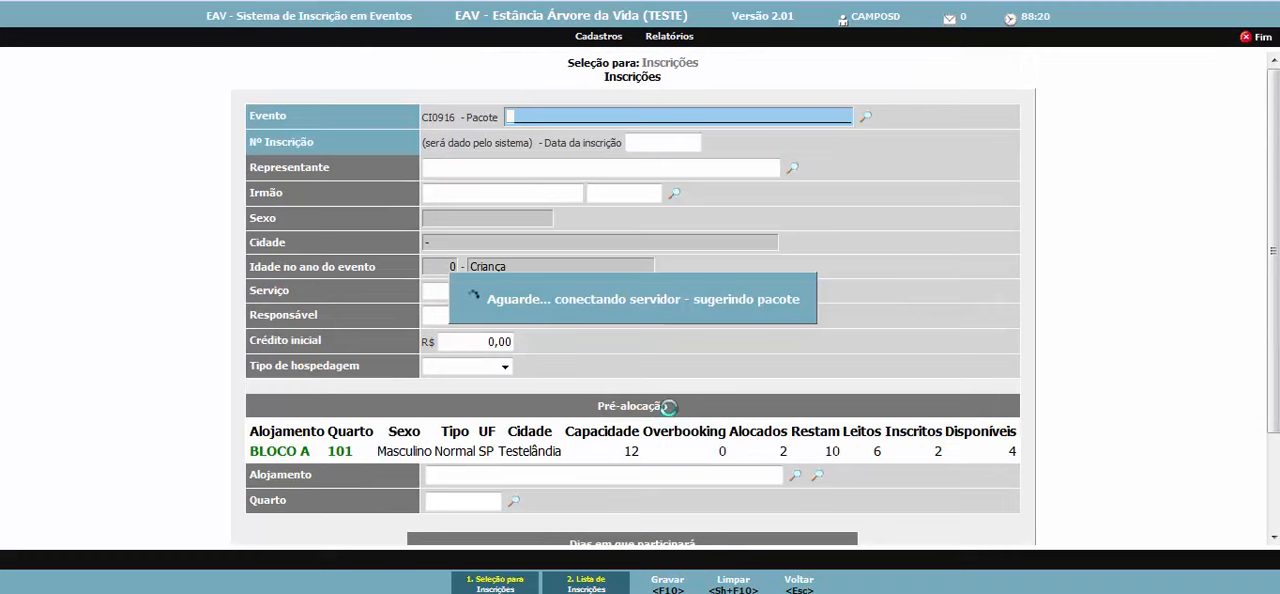
# - Begin another registration dated 30/06/2016 with the suggested representative, choosing the second suggested person as Irmão
pyautogui.scroll(-1, 760, 374)
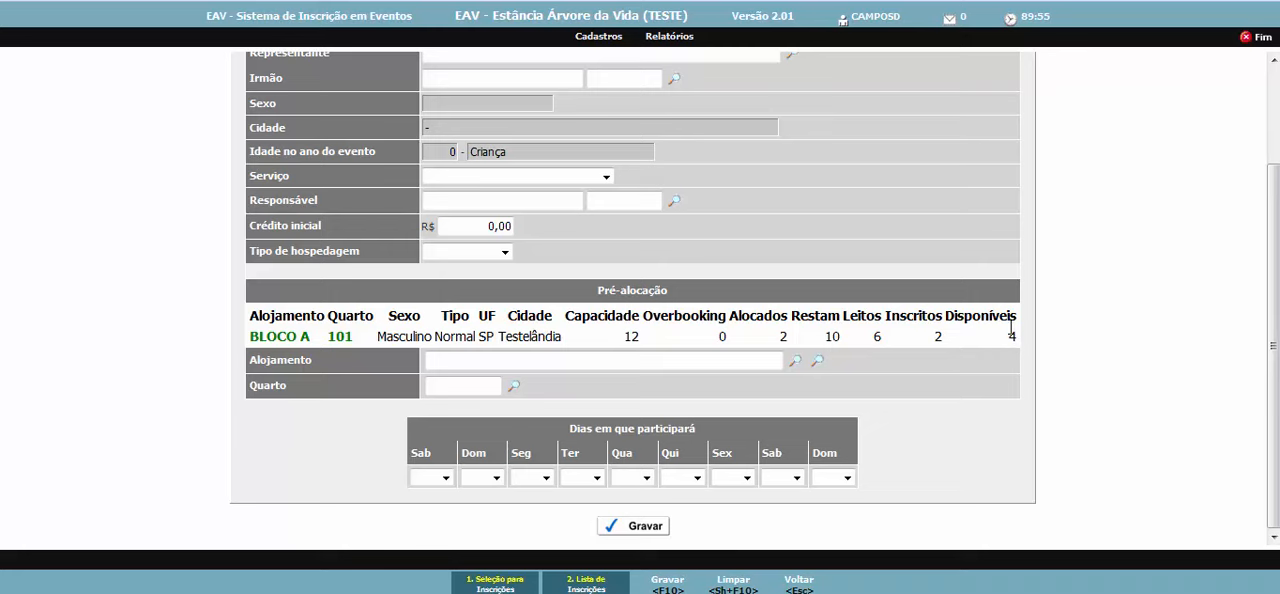
pyautogui.scroll(2, 334, 336)
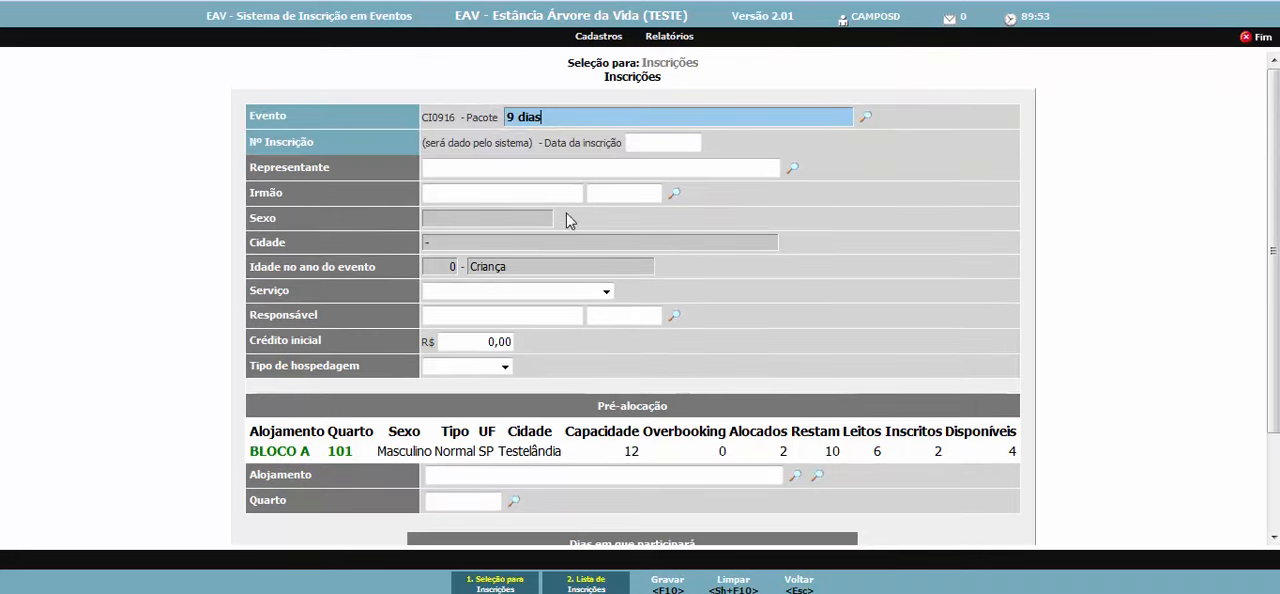
pyautogui.click(643, 148)
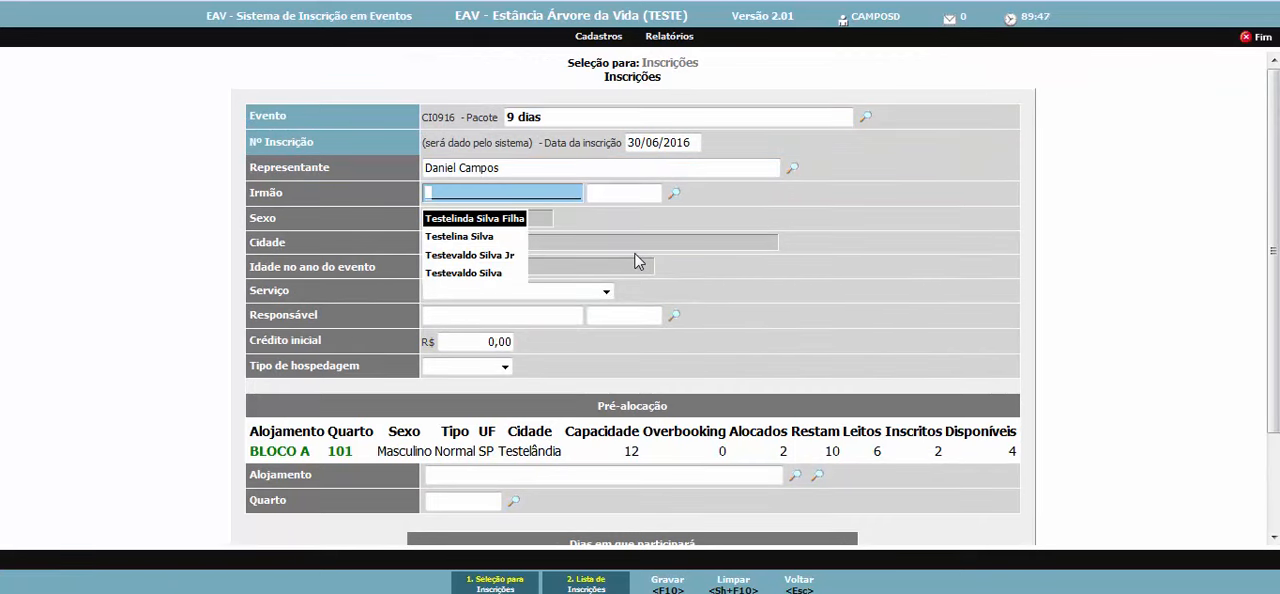
pyautogui.press('Down')
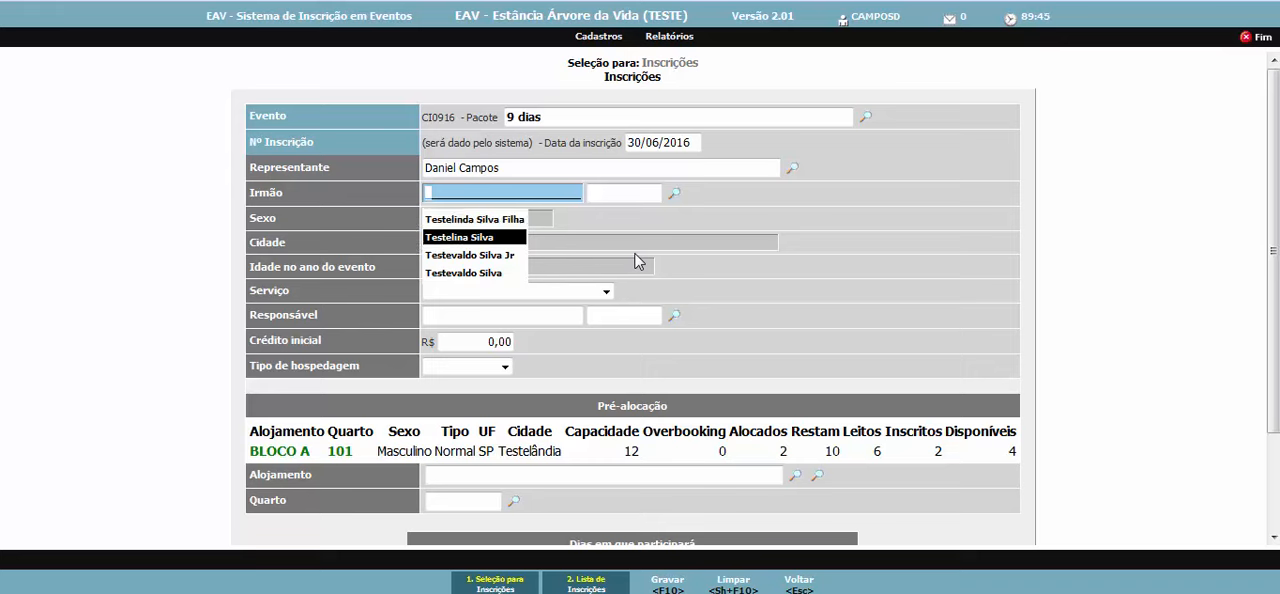
pyautogui.press('Return')
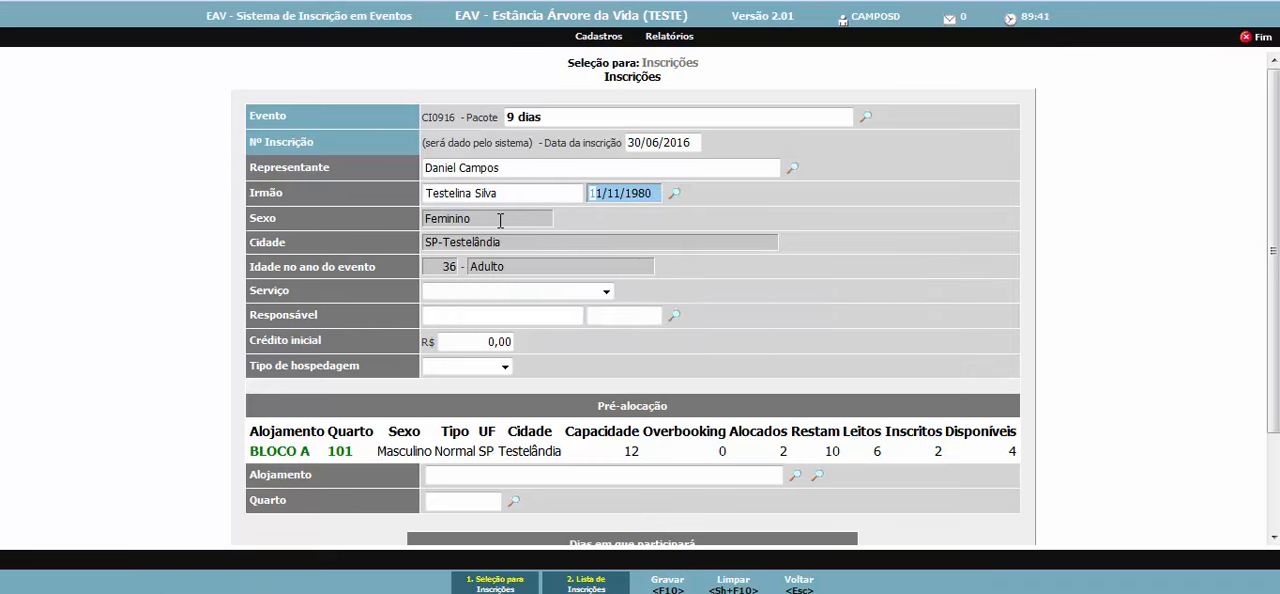
# - Leave Serviço and Responsável blank, set Tipo de hospedagem to Alojamento and choose BLOCO A as the lodging
pyautogui.click(481, 291)
pyautogui.click(481, 291)
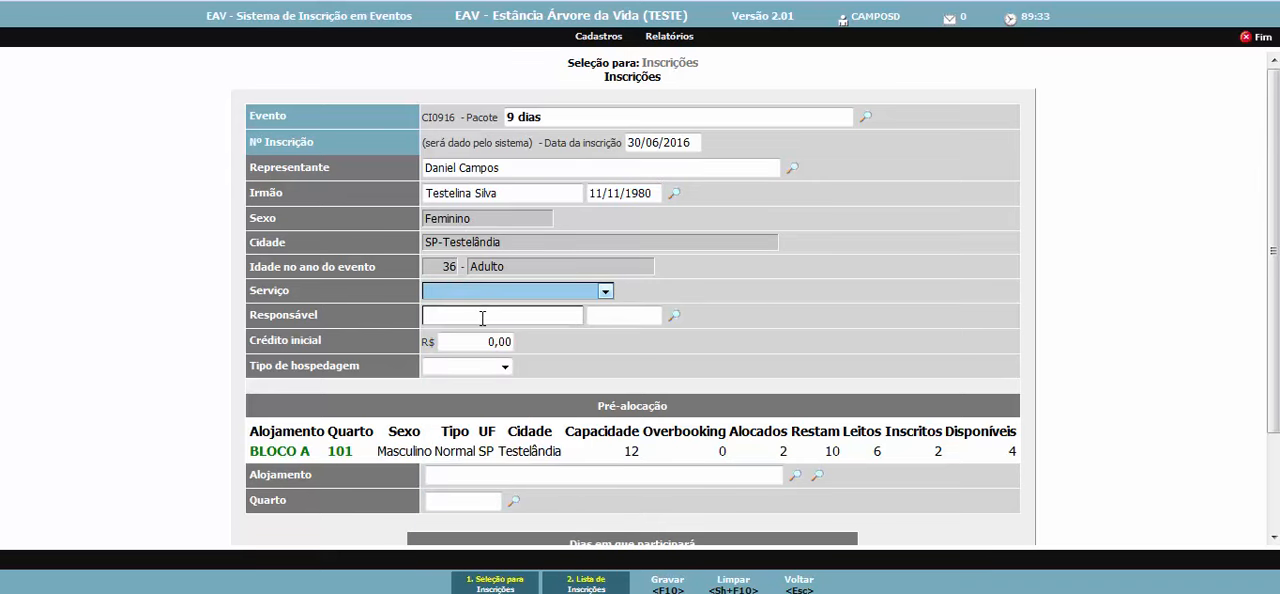
pyautogui.press('Tab')
pyautogui.click(478, 367)
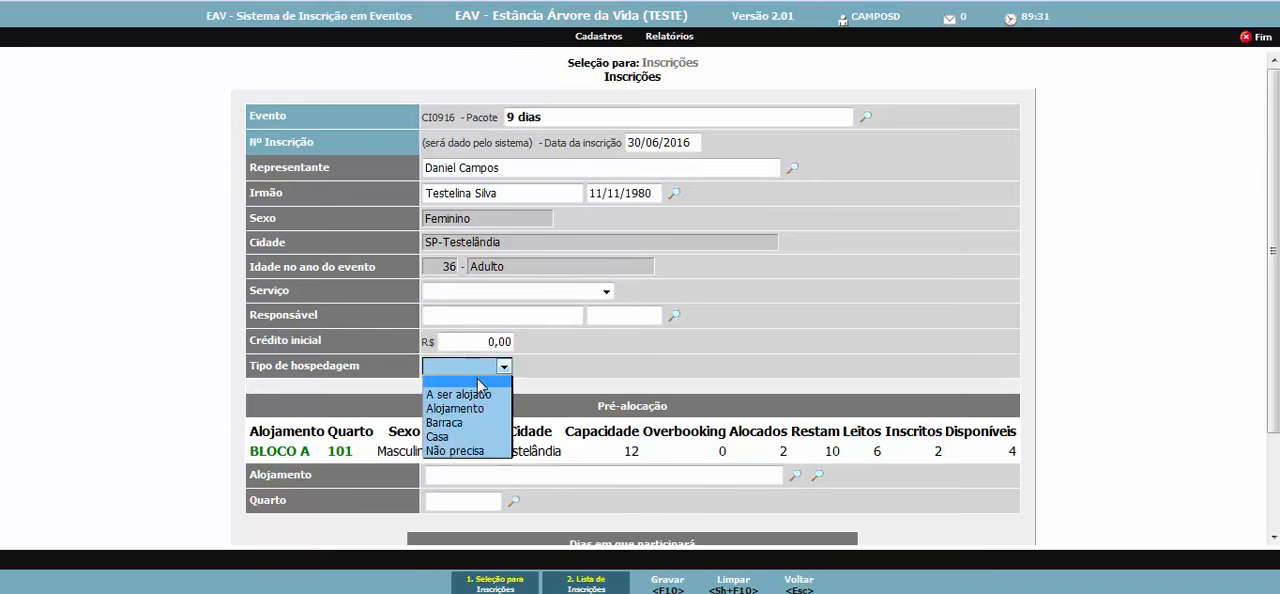
pyautogui.click(488, 409)
pyautogui.scroll(-1, 533, 413)
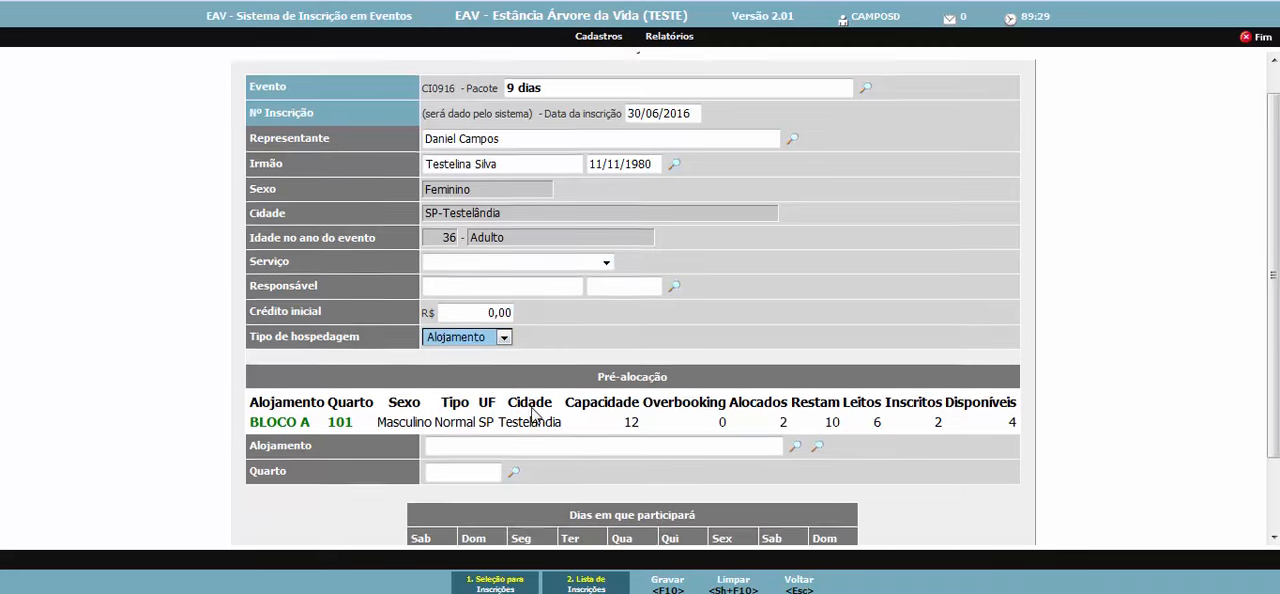
pyautogui.scroll(-3, 533, 413)
pyautogui.click(543, 362)
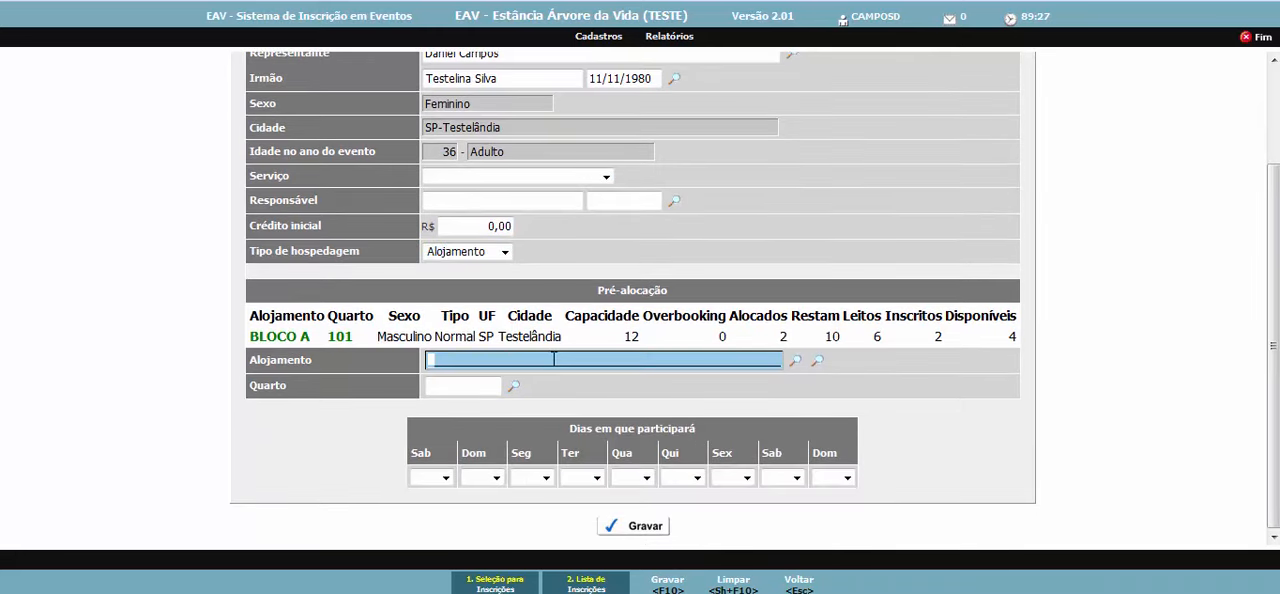
pyautogui.press('Tab')
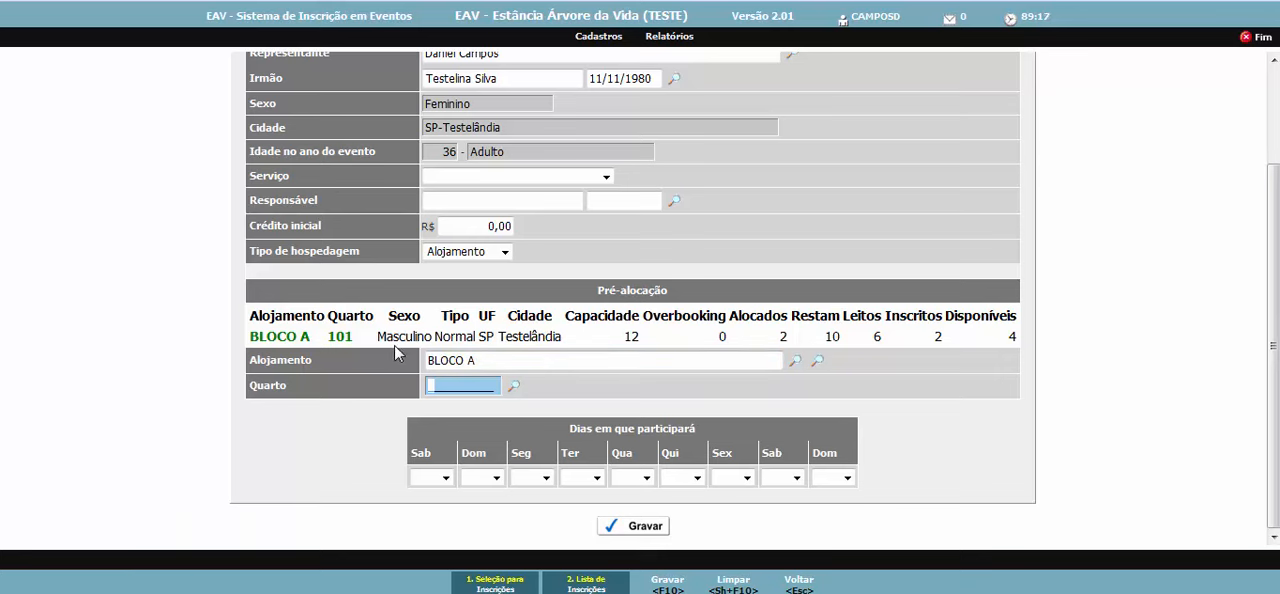
# - Try to assign Quarto 101 of BLOCO A to the female participant, and clear the room entry
pyautogui.click(515, 389)
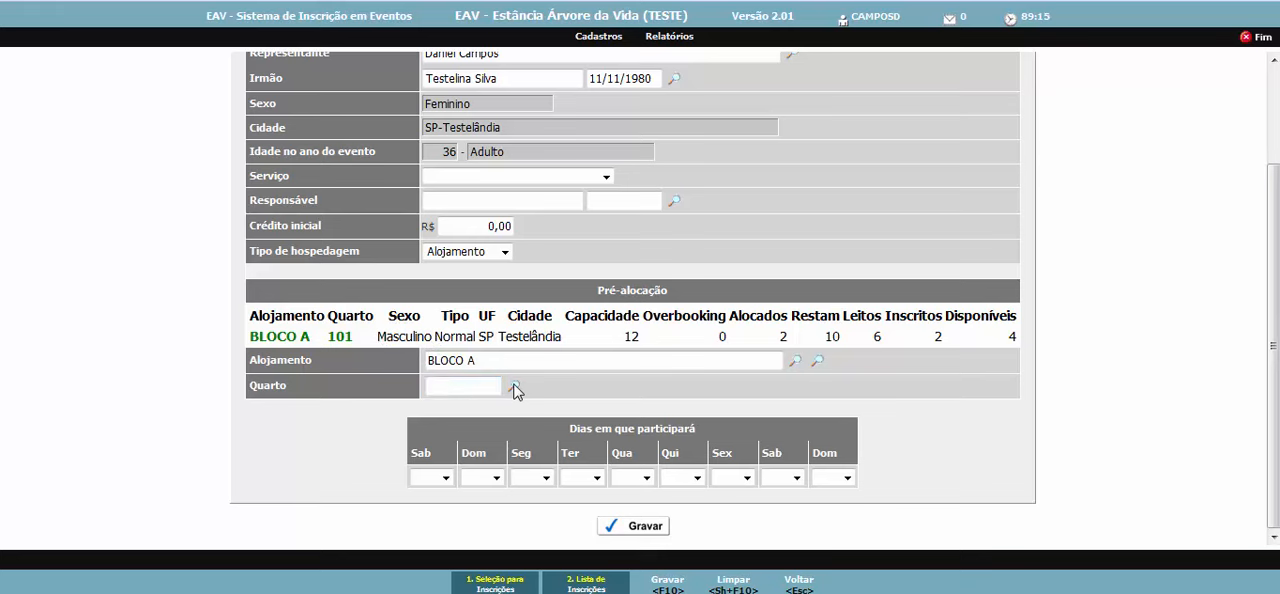
pyautogui.click(480, 388)
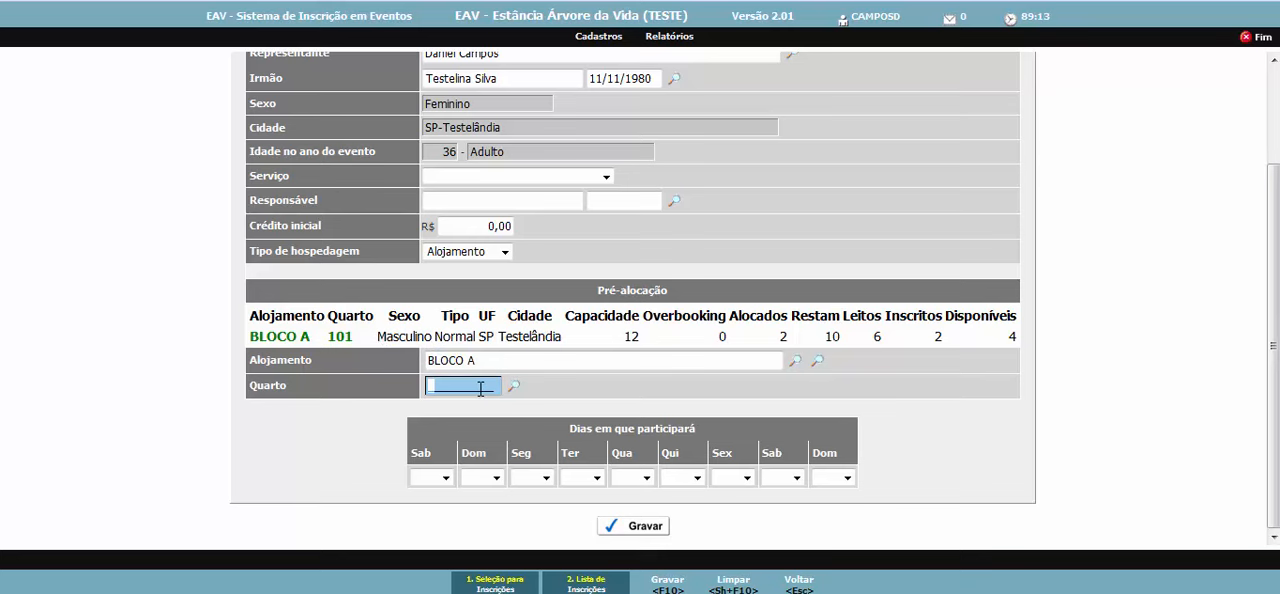
pyautogui.write('101')
pyautogui.press('Tab')
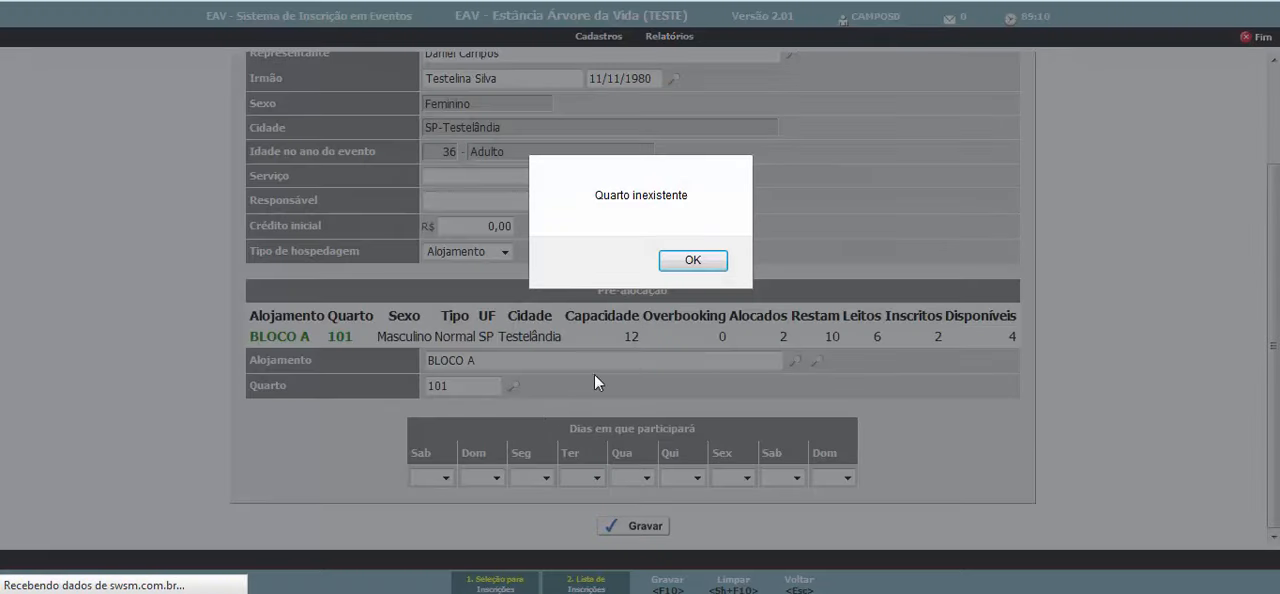
pyautogui.click(700, 264)
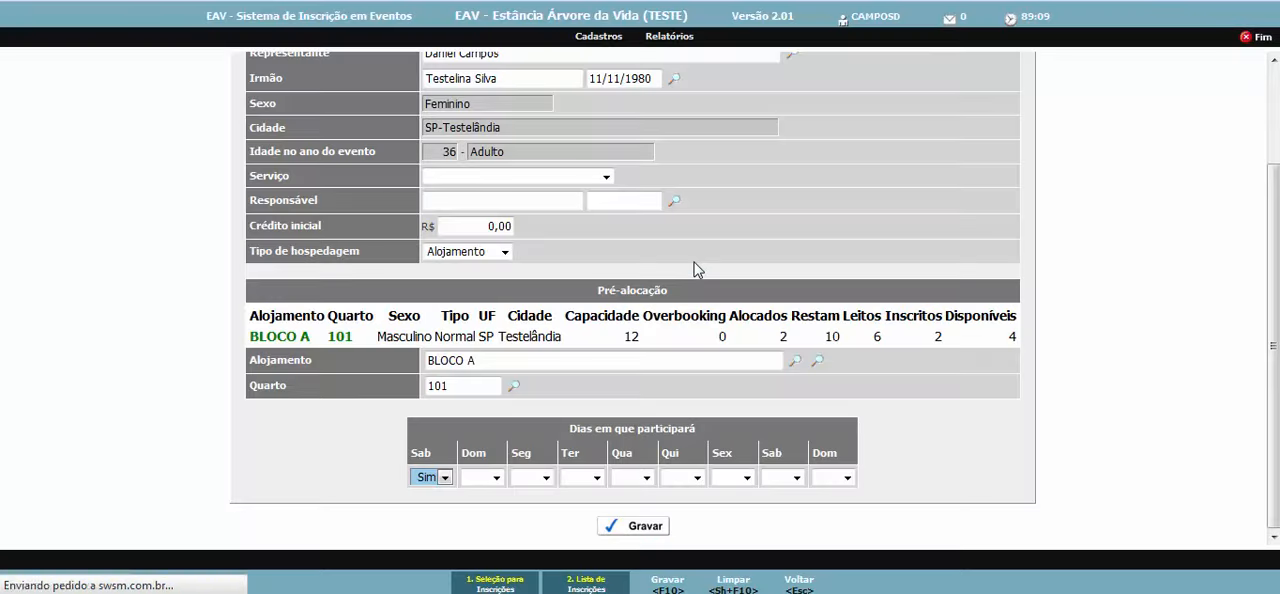
pyautogui.click(471, 388)
pyautogui.press('BackSpace')
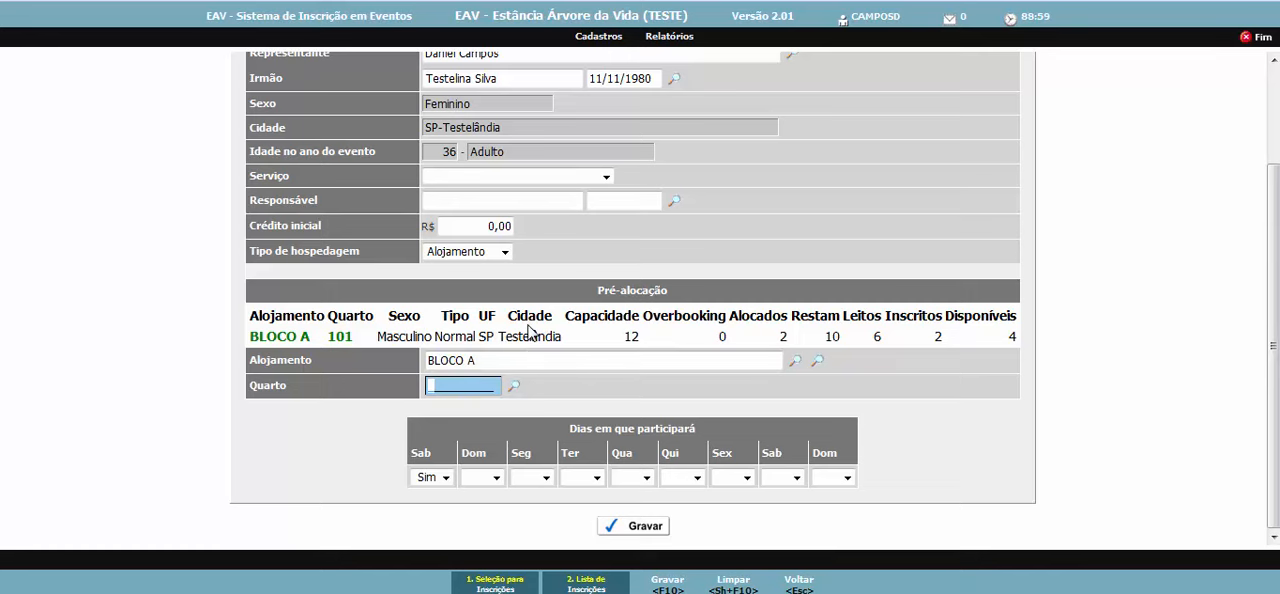
pyautogui.scroll(2, 526, 310)
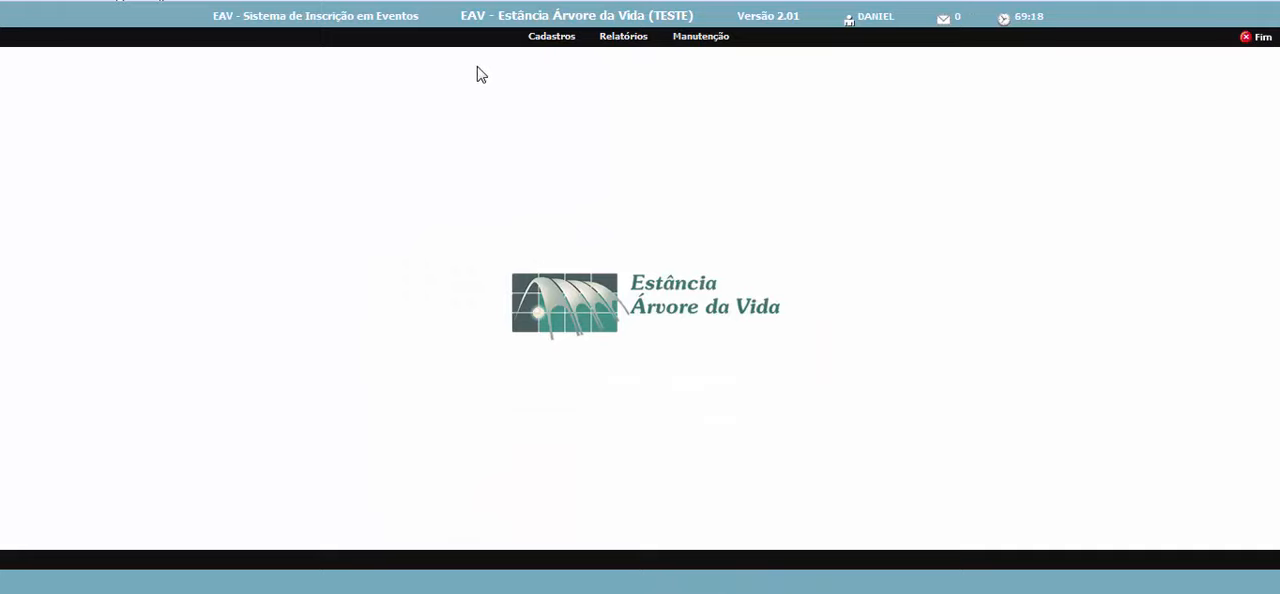
# - Open the lodging allocation (Alocar alojamentos) of event CI0916 from the events register
pyautogui.click(569, 40)
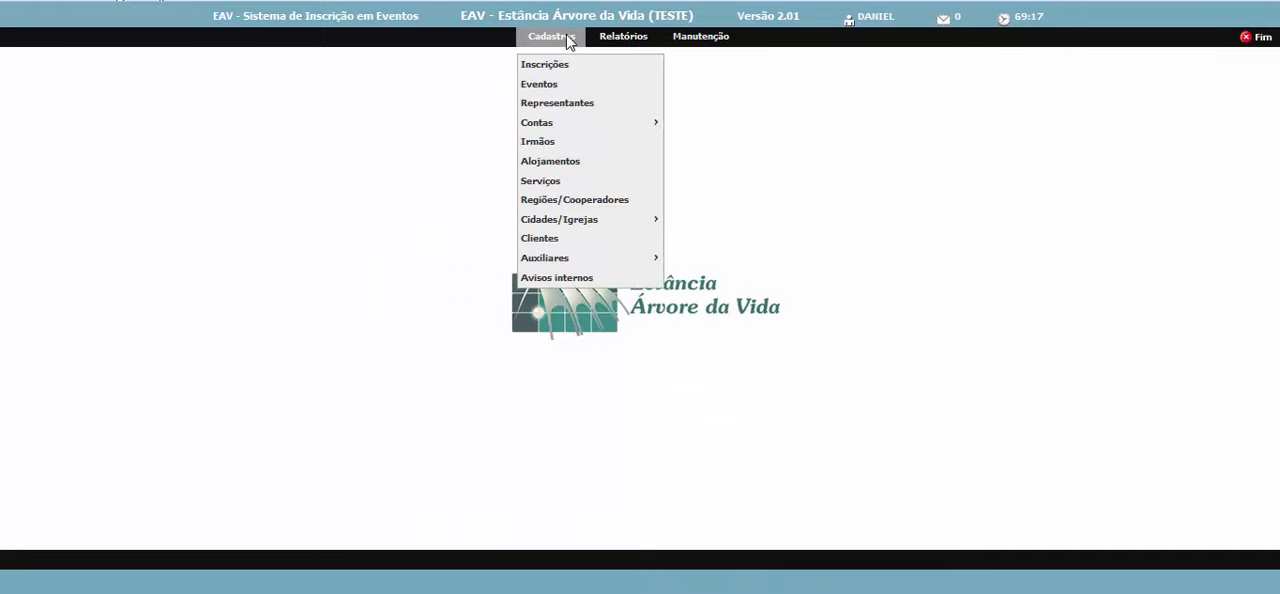
pyautogui.click(577, 86)
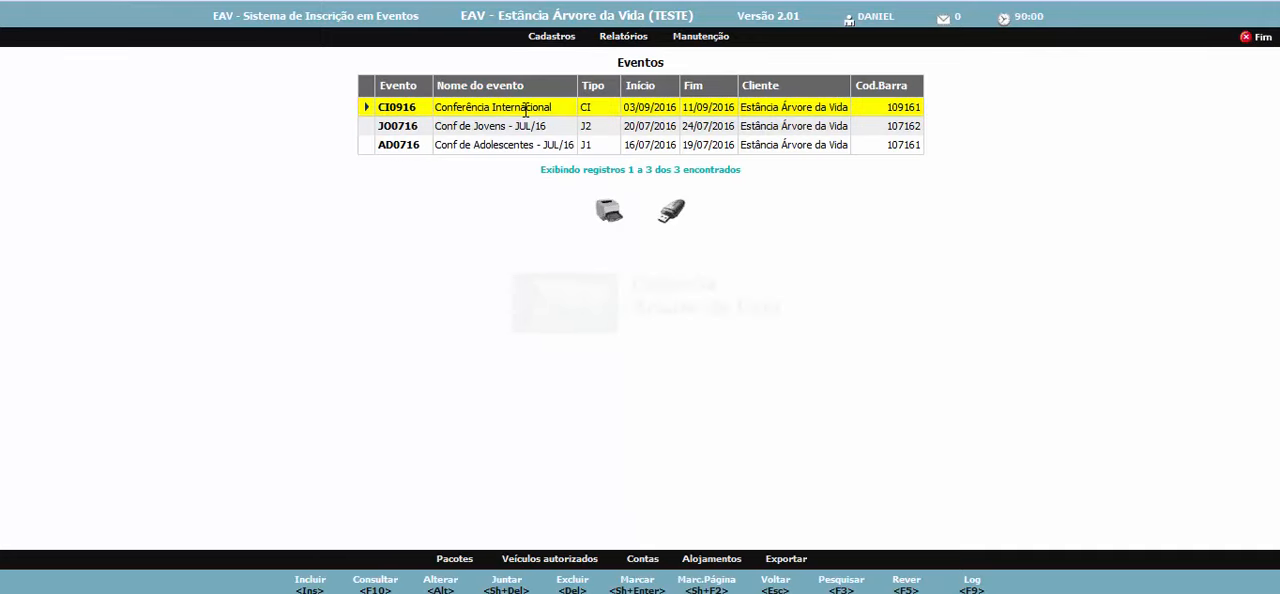
pyautogui.click(722, 558)
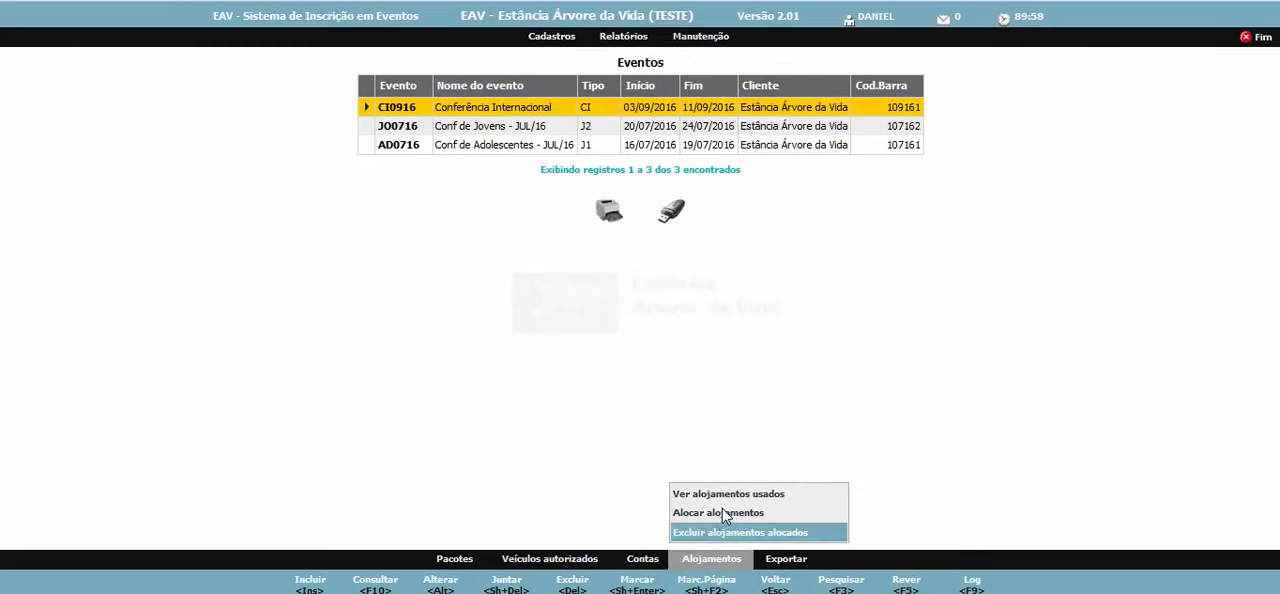
pyautogui.click(724, 513)
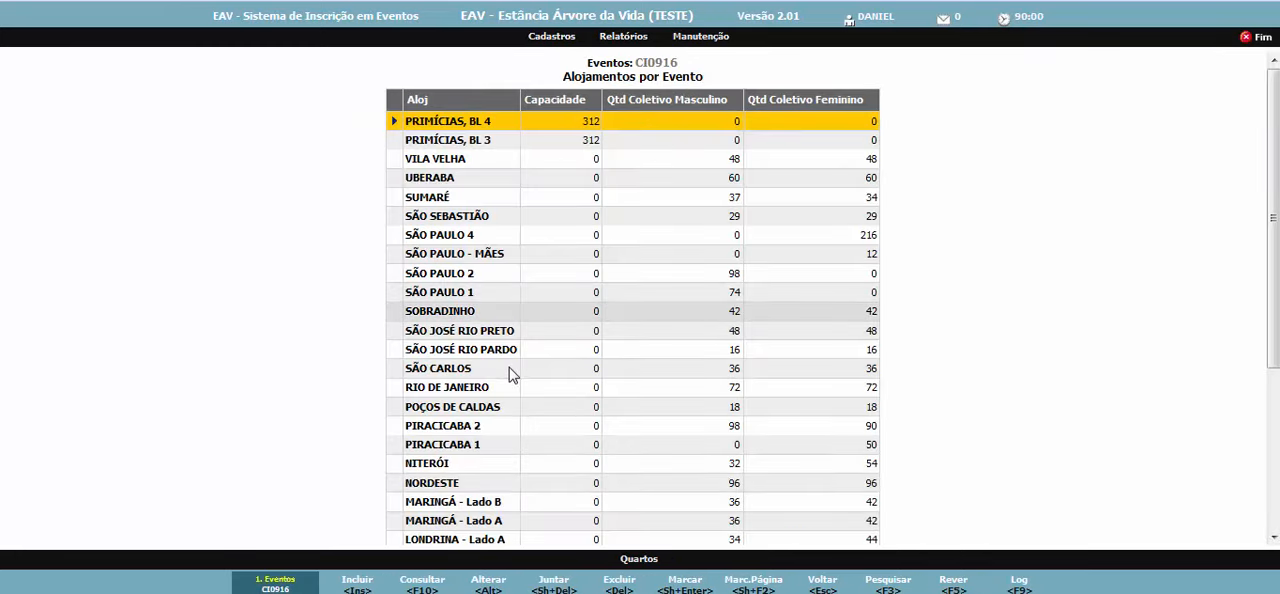
# - Open the owners list (Proprietários) of room 102 in BLOCO A from the event's allocated lodgings
pyautogui.scroll(-3, 567, 391)
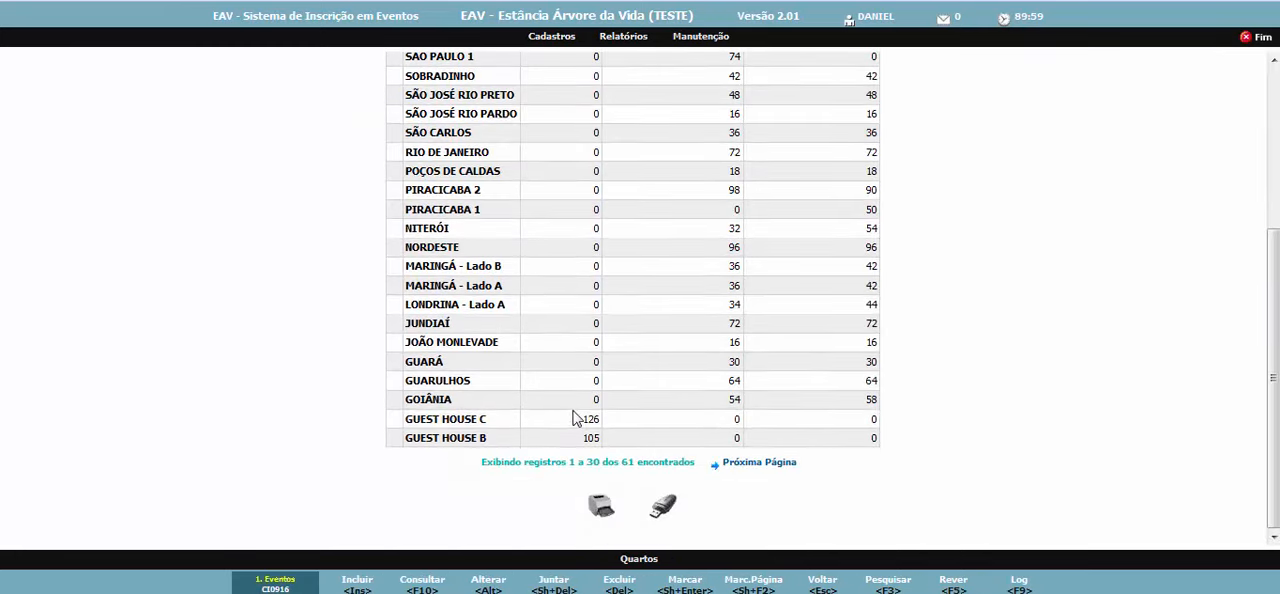
pyautogui.click(769, 464)
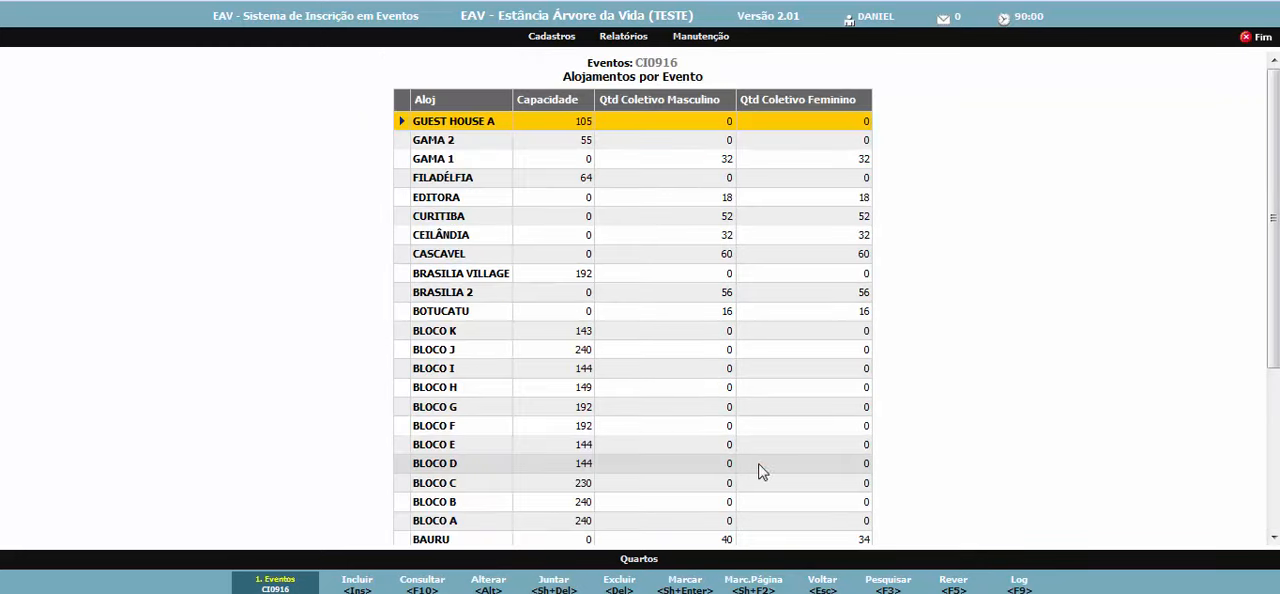
pyautogui.click(484, 525)
pyautogui.click(650, 561)
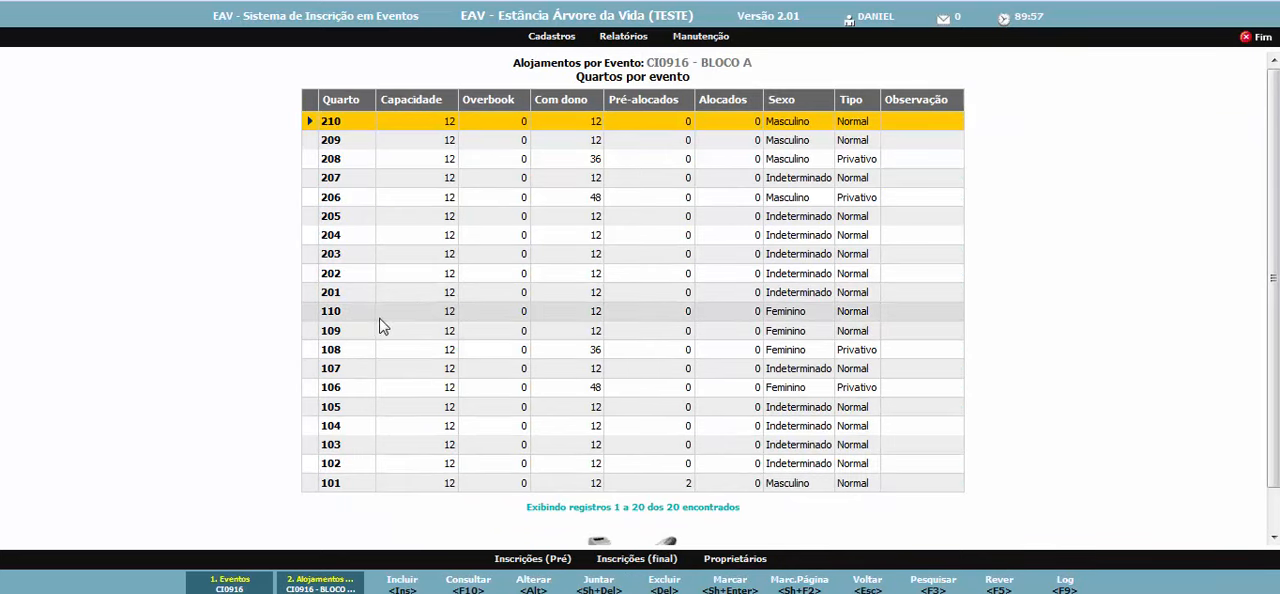
pyautogui.click(372, 466)
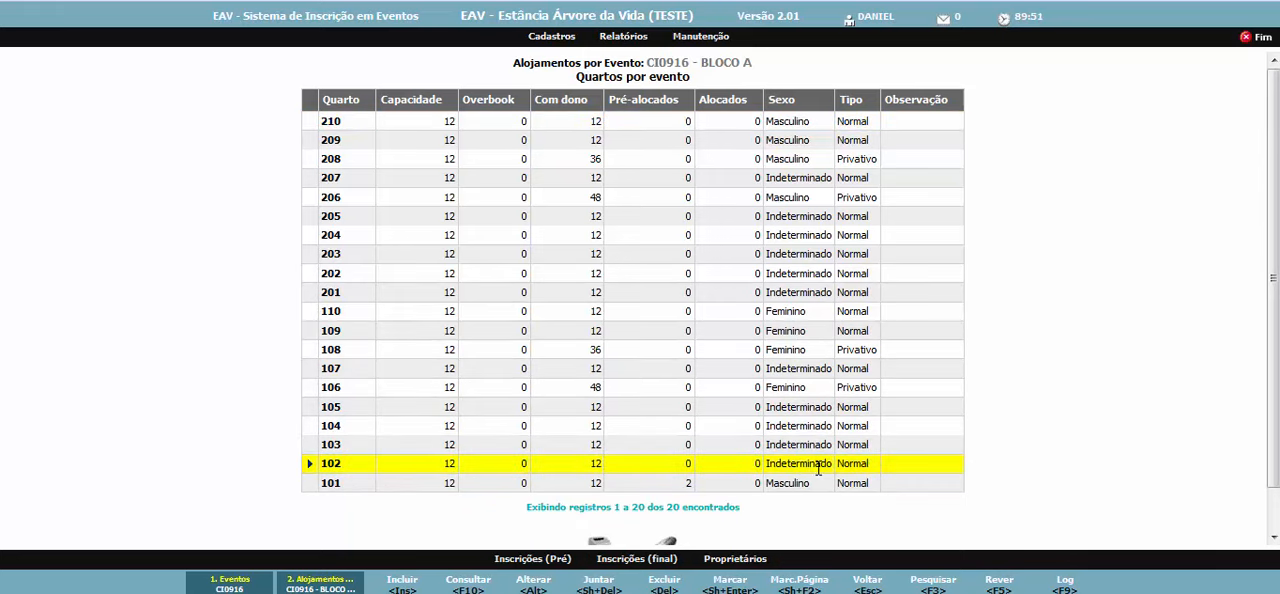
pyautogui.click(731, 562)
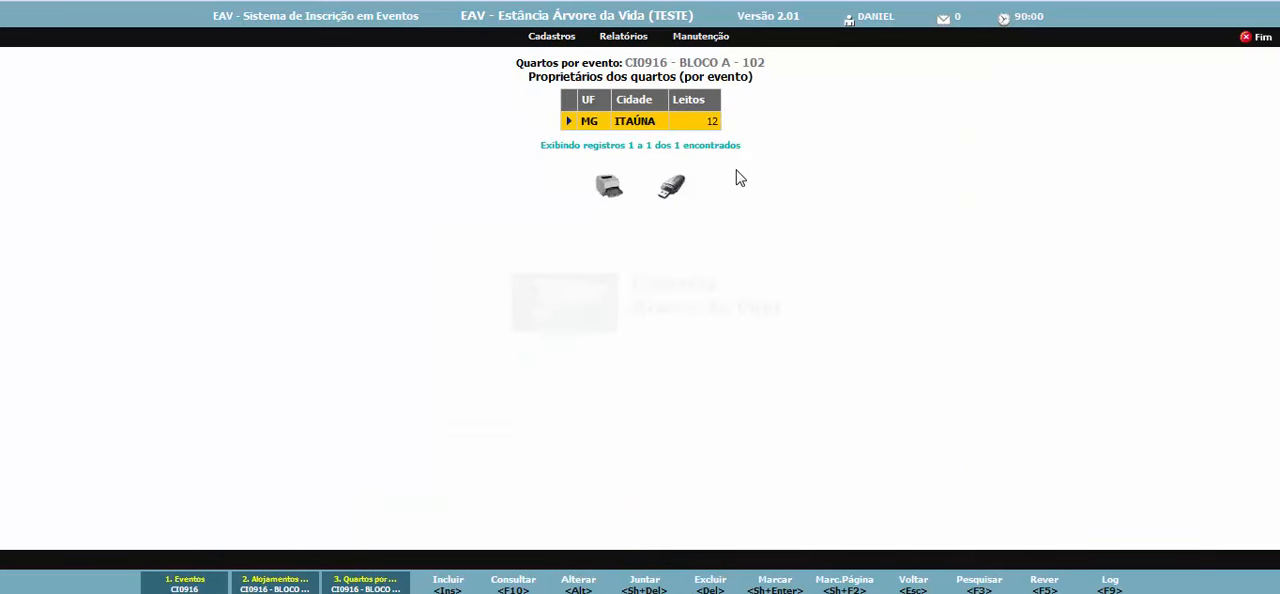
# - Set the Leitos of owner city ITAÚNA (MG) in room 102 to 10 and save the record
pyautogui.doubleClick(700, 129)
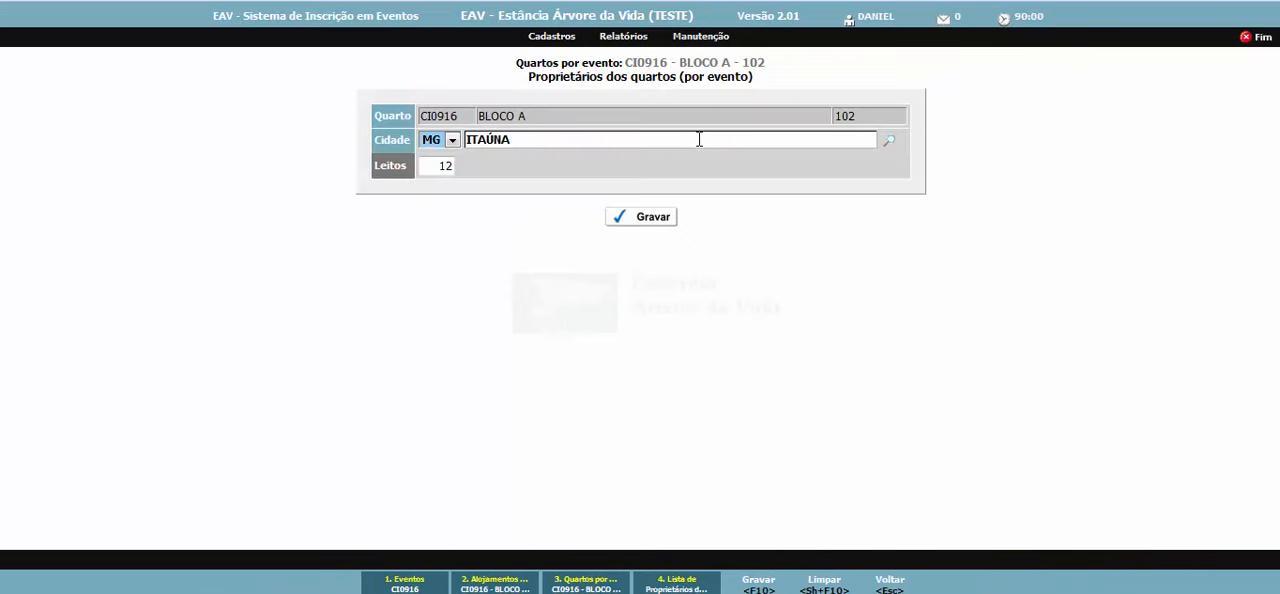
pyautogui.click(446, 167)
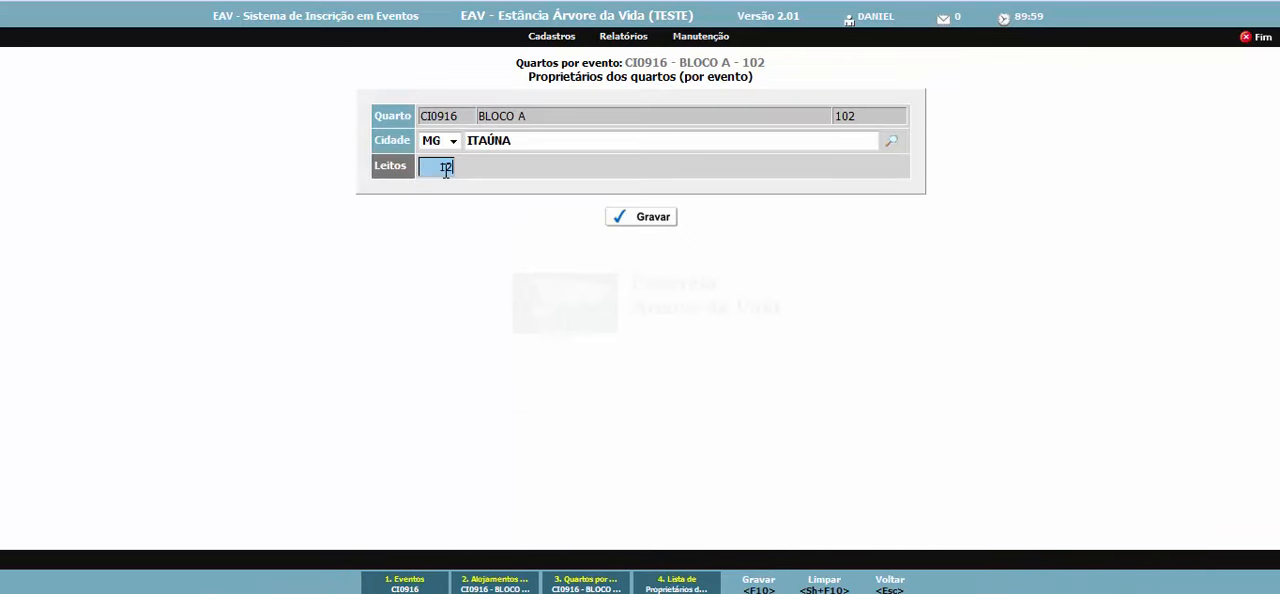
pyautogui.click(648, 227)
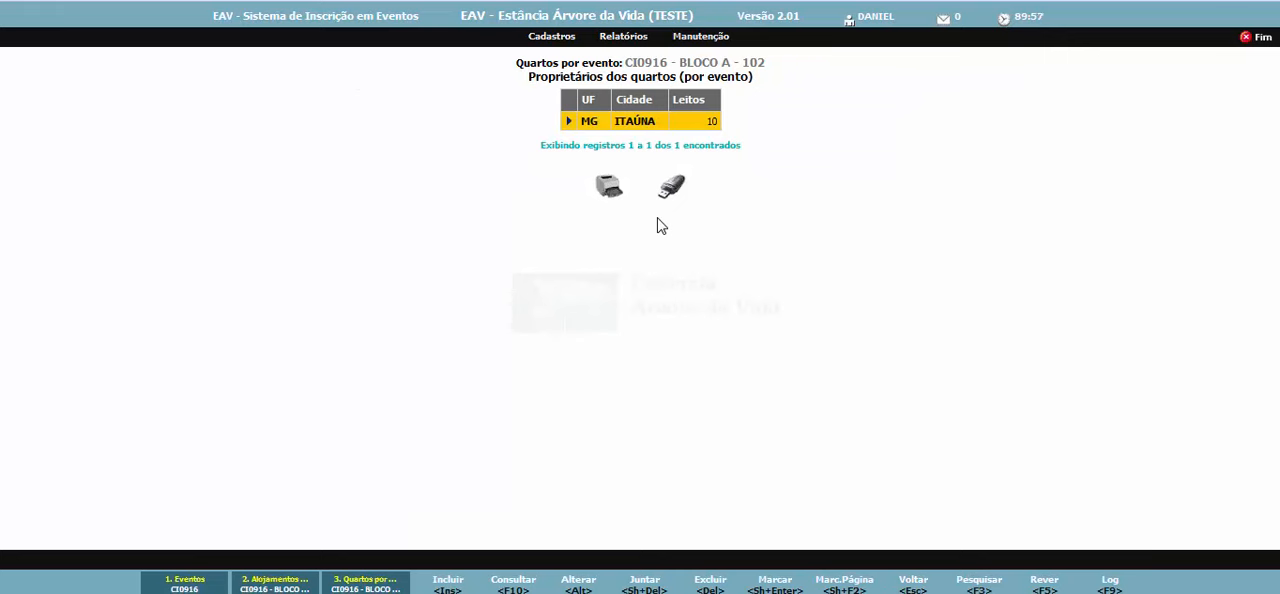
# - Add Testelândia (SP) as another owner city of room 102 with 2 Leitos and save it
pyautogui.press('Insert')
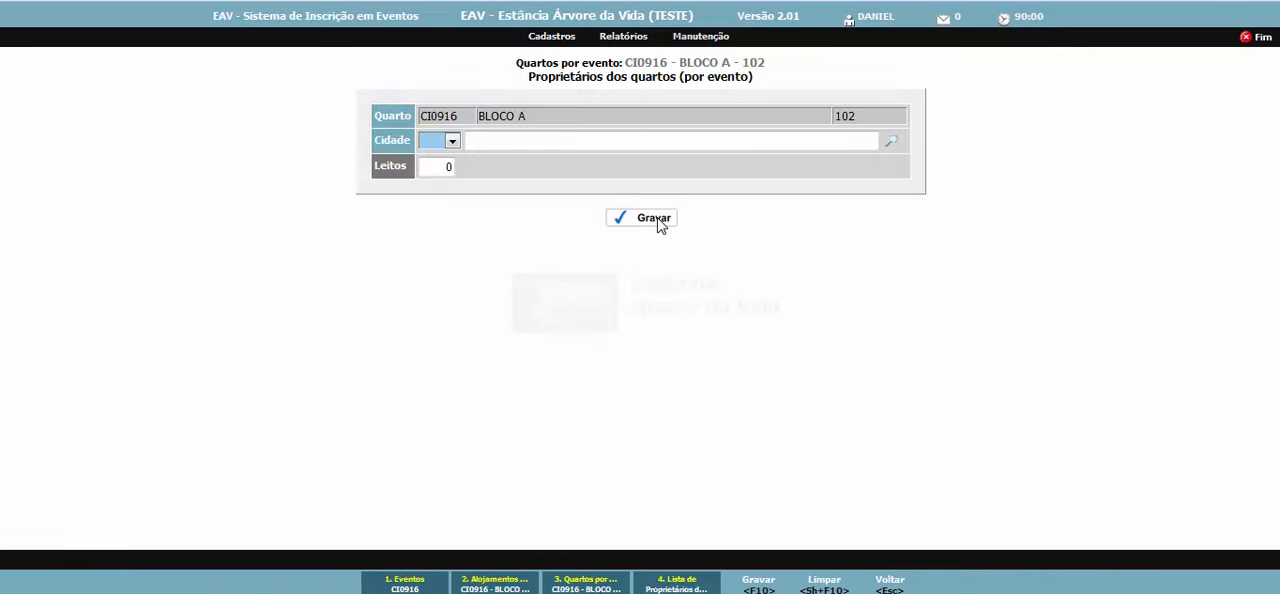
pyautogui.write('sp')
pyautogui.press('Tab')
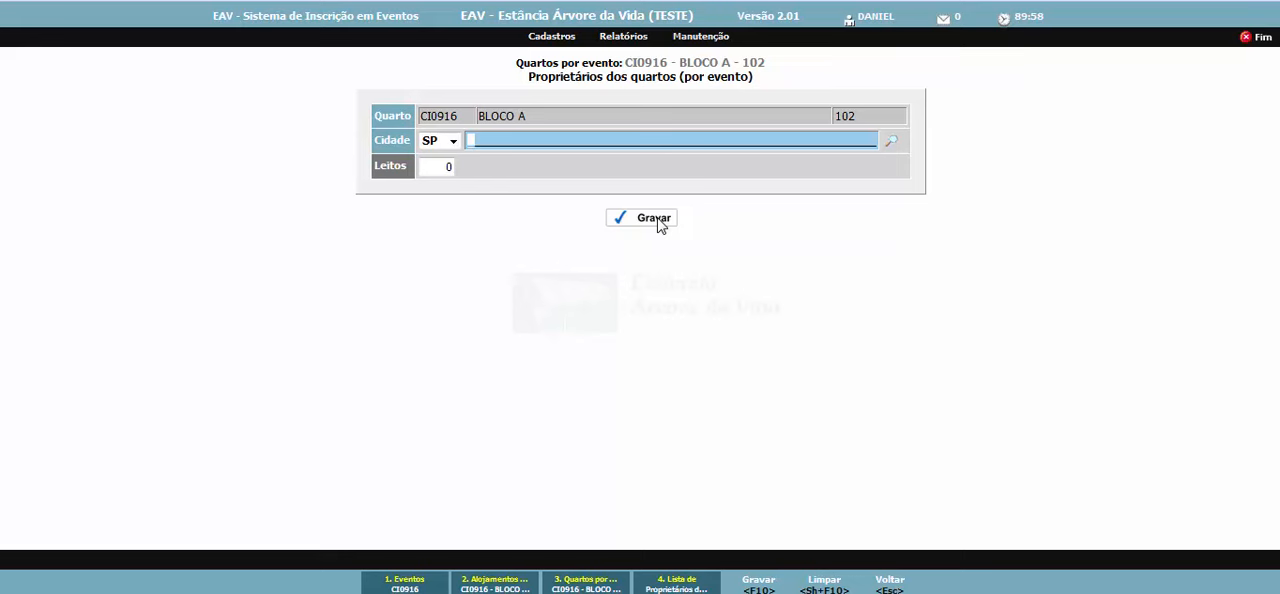
pyautogui.write('Teste')
pyautogui.press('Tab')
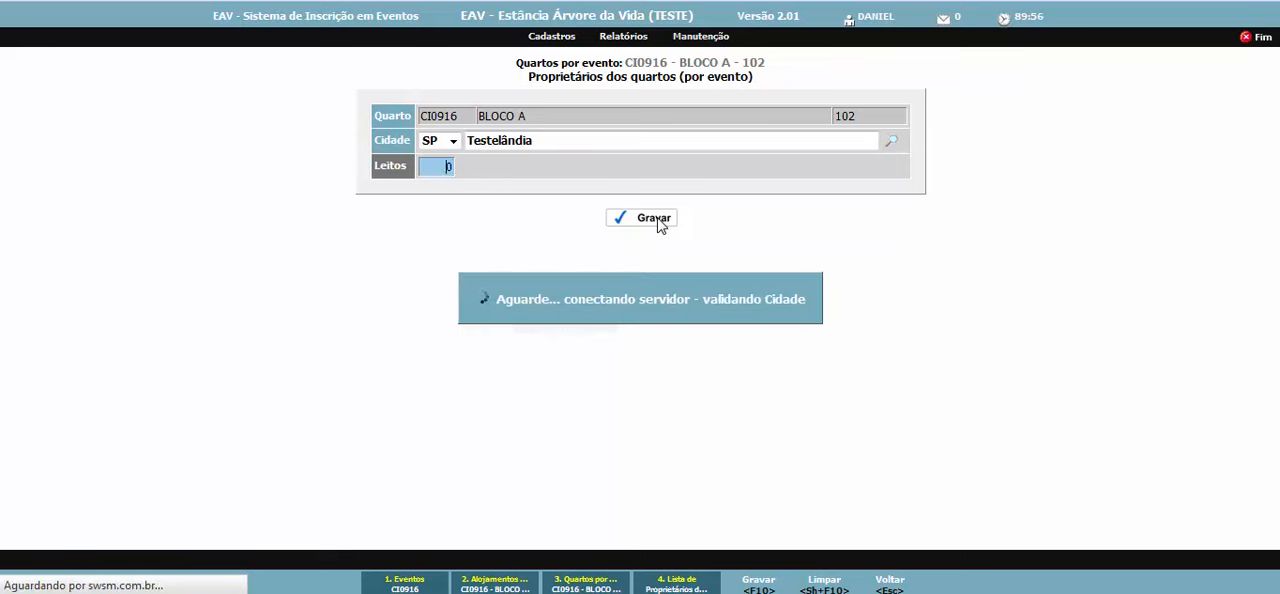
pyautogui.write('2')
pyautogui.click(657, 219)
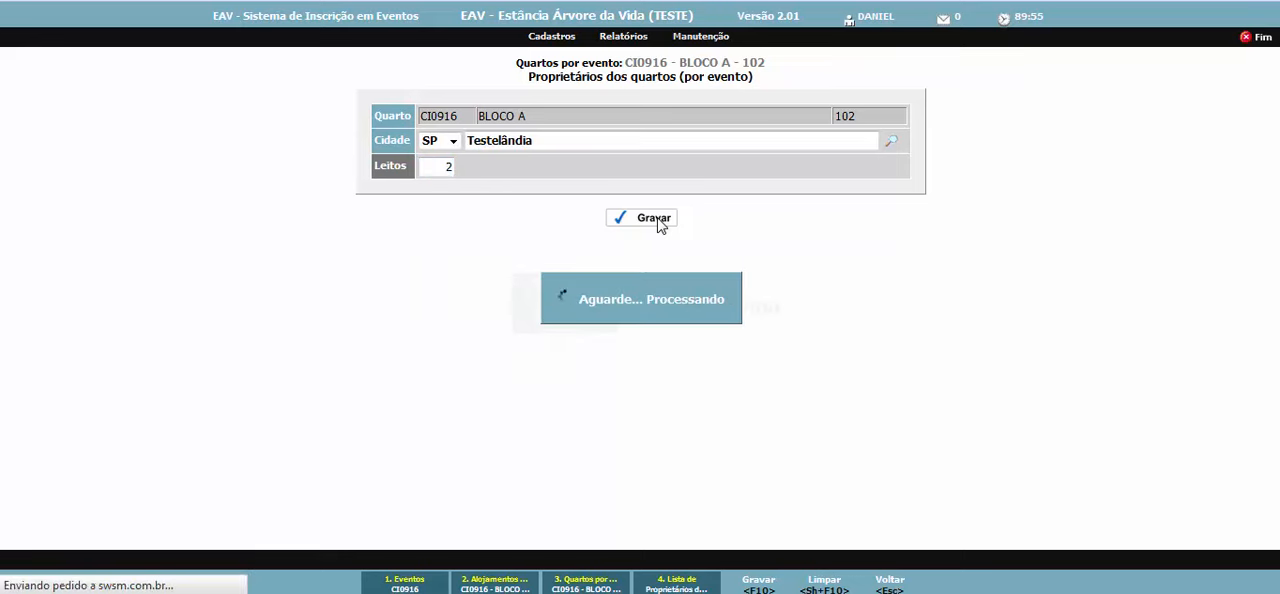
# - Return to the registration session, clear the unfinished form, reload the system and list the Inscrições of event CI0916
pyautogui.click(551, 36)
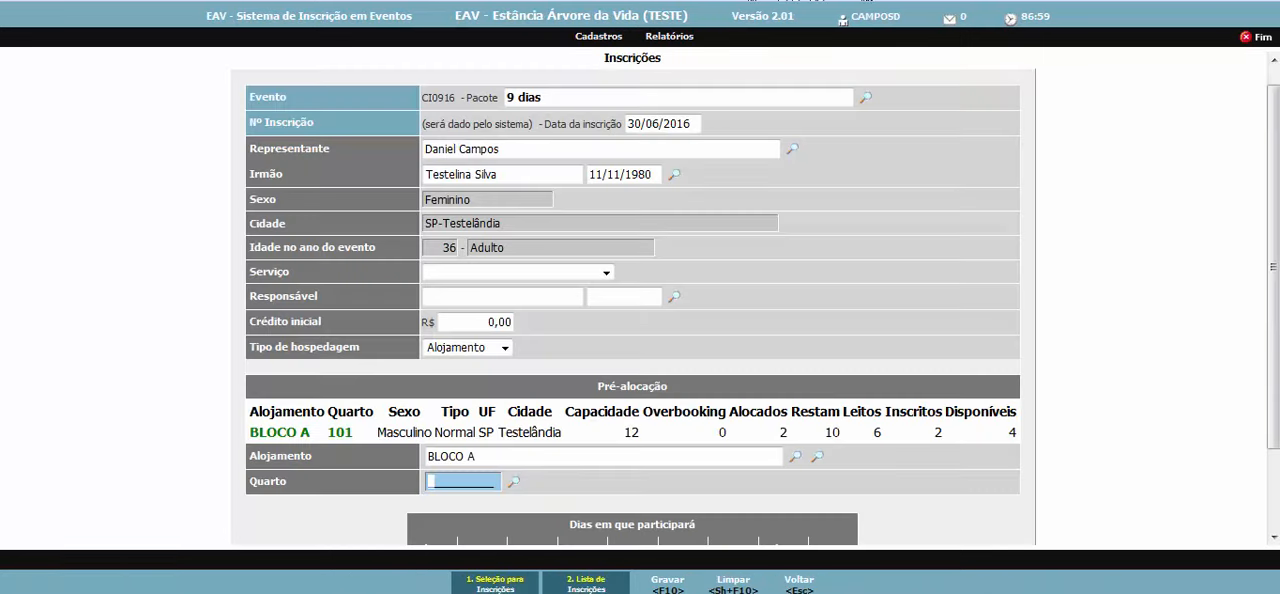
pyautogui.click(752, 587)
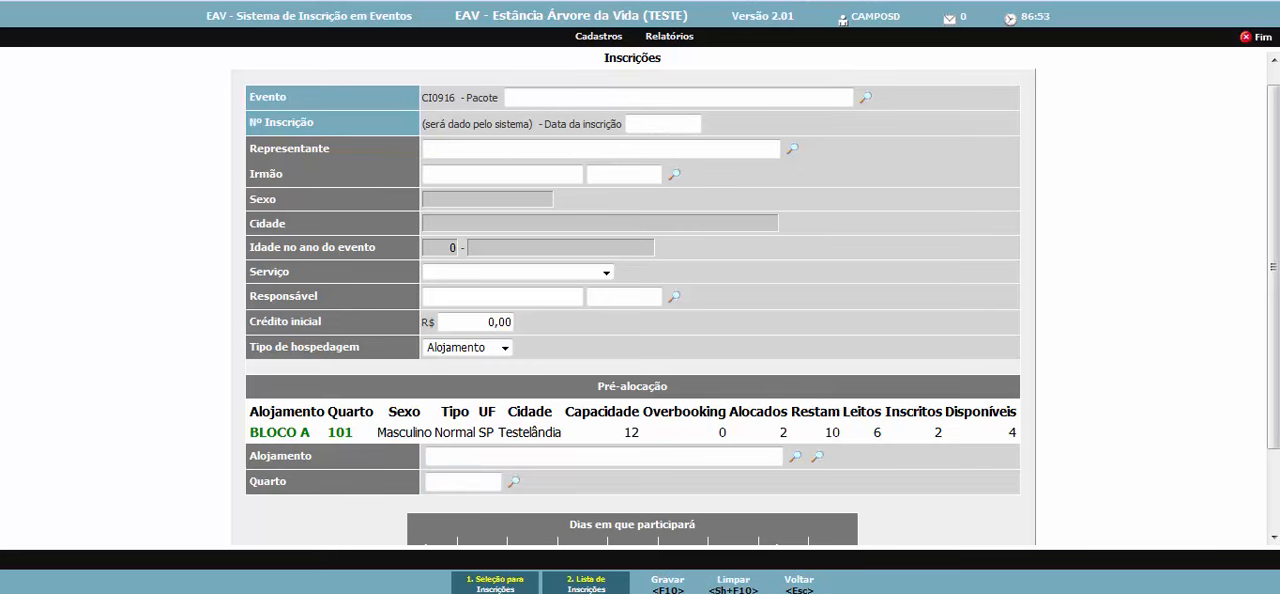
pyautogui.press('F5')
pyautogui.click(610, 207)
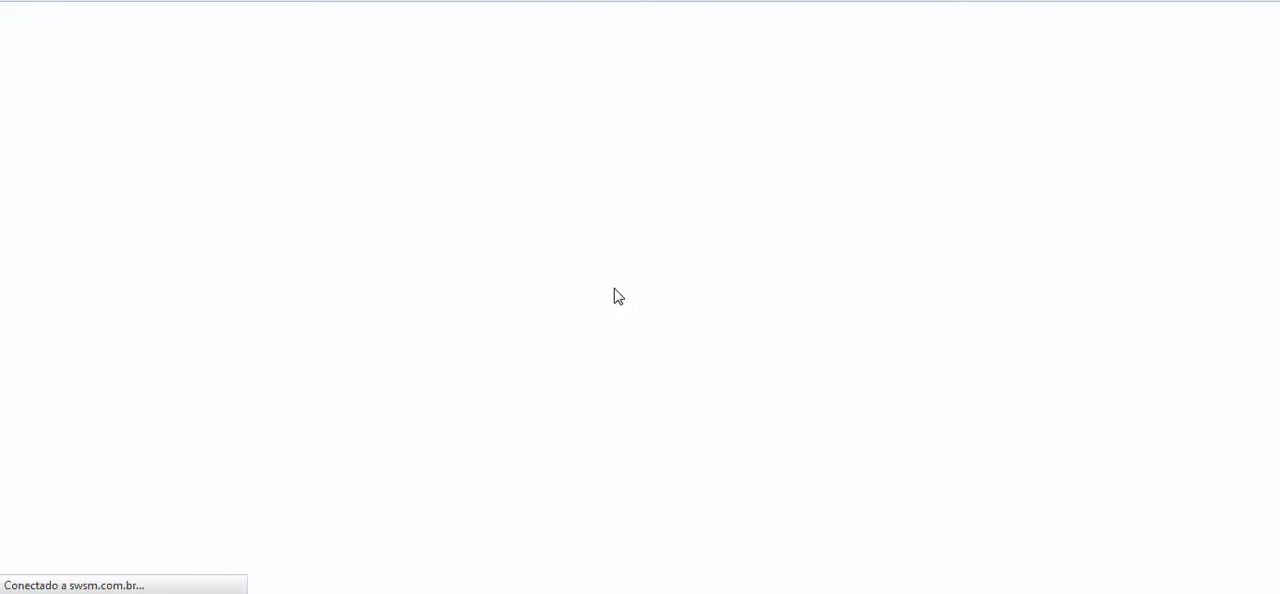
pyautogui.moveTo(602, 38)
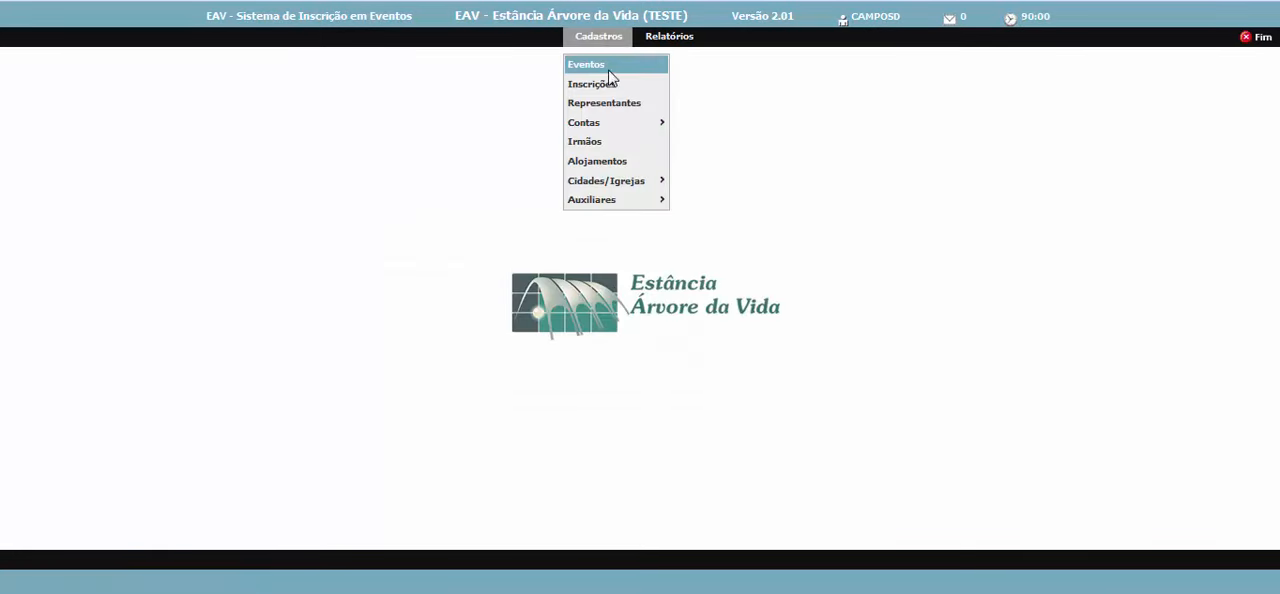
pyautogui.click(616, 90)
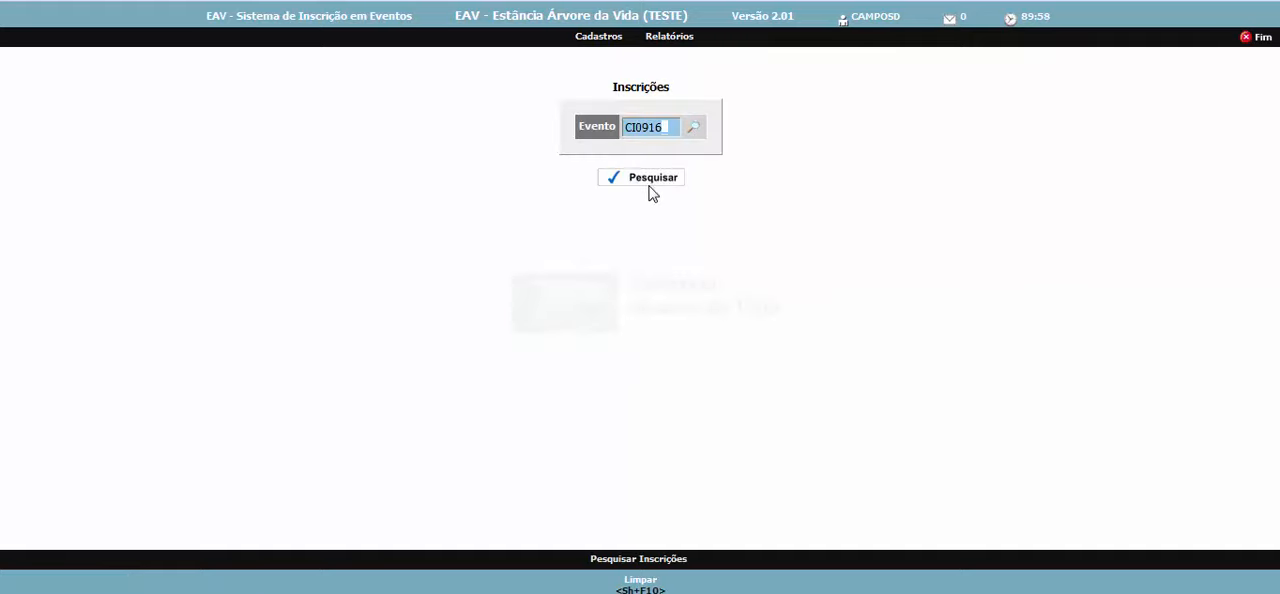
pyautogui.click(648, 180)
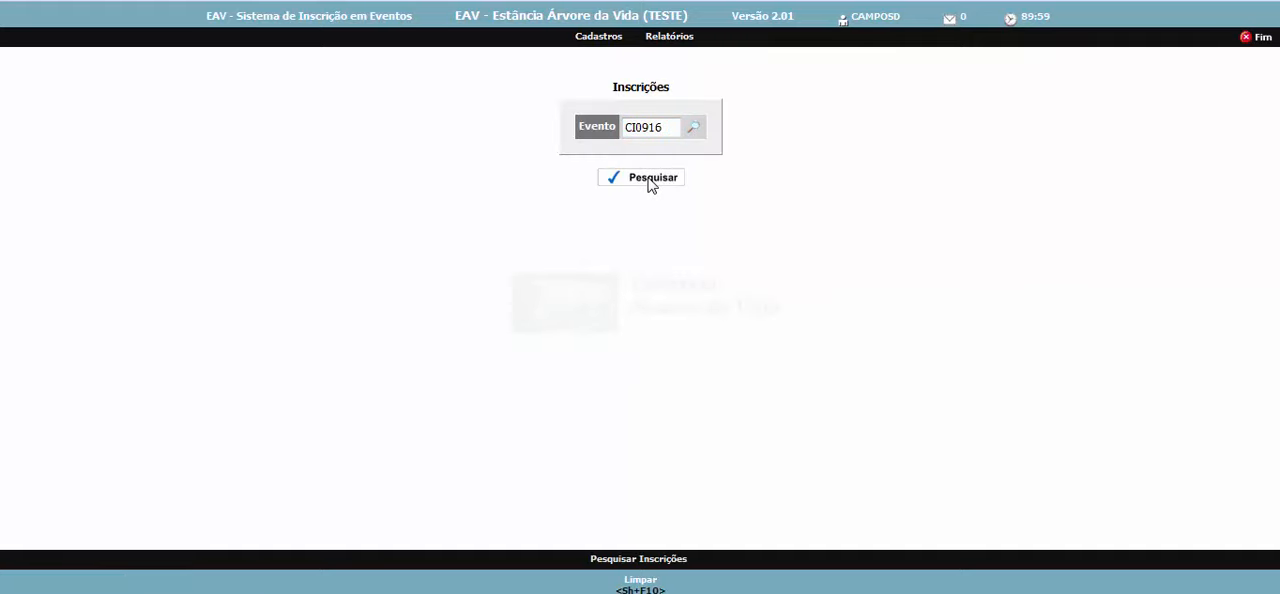
pyautogui.click(652, 180)
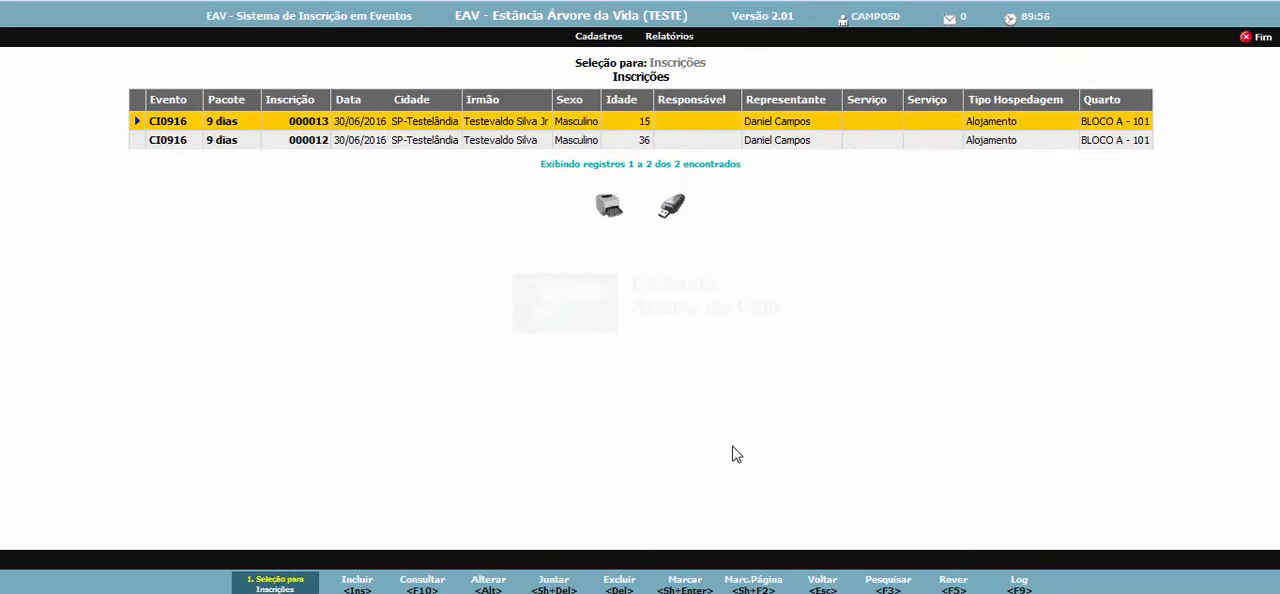
# - Start a new 9 dias registration dated 30/06/2016 with the suggested representative, choosing the second suggested person as Irmão
pyautogui.click(419, 580)
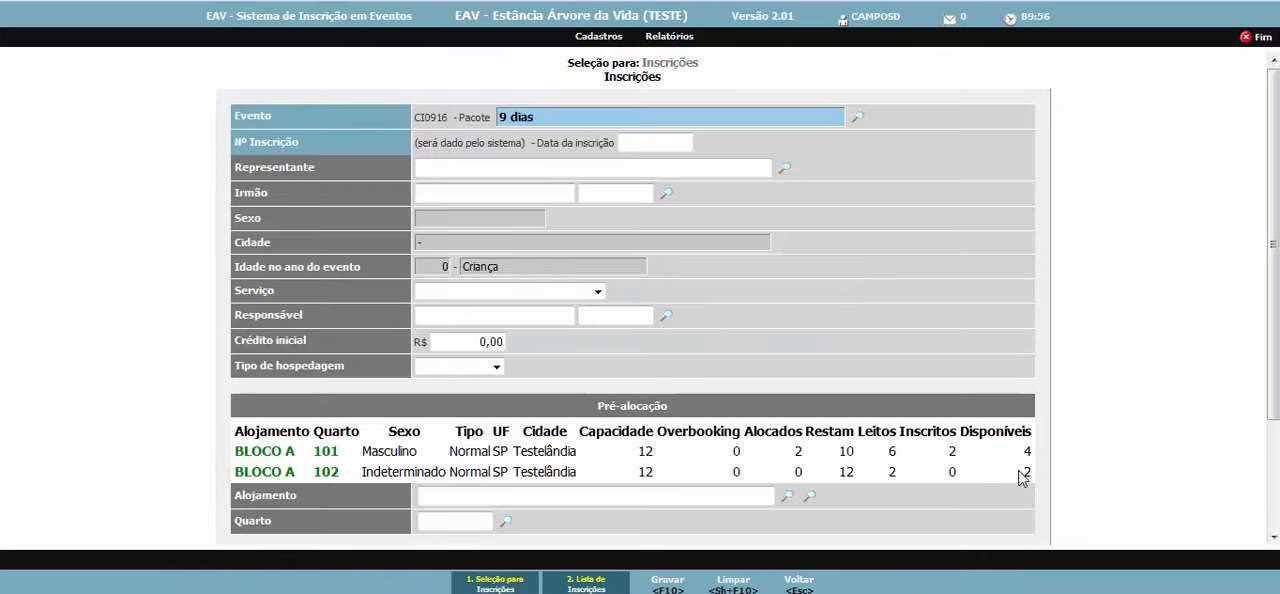
pyautogui.click(663, 145)
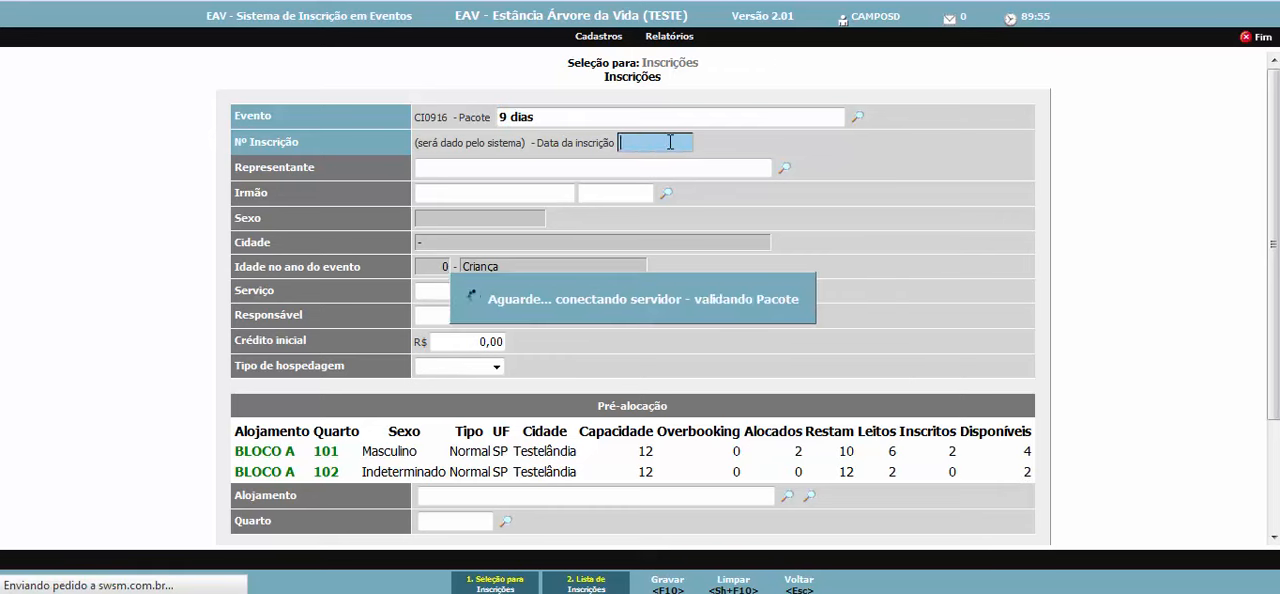
pyautogui.click(602, 168)
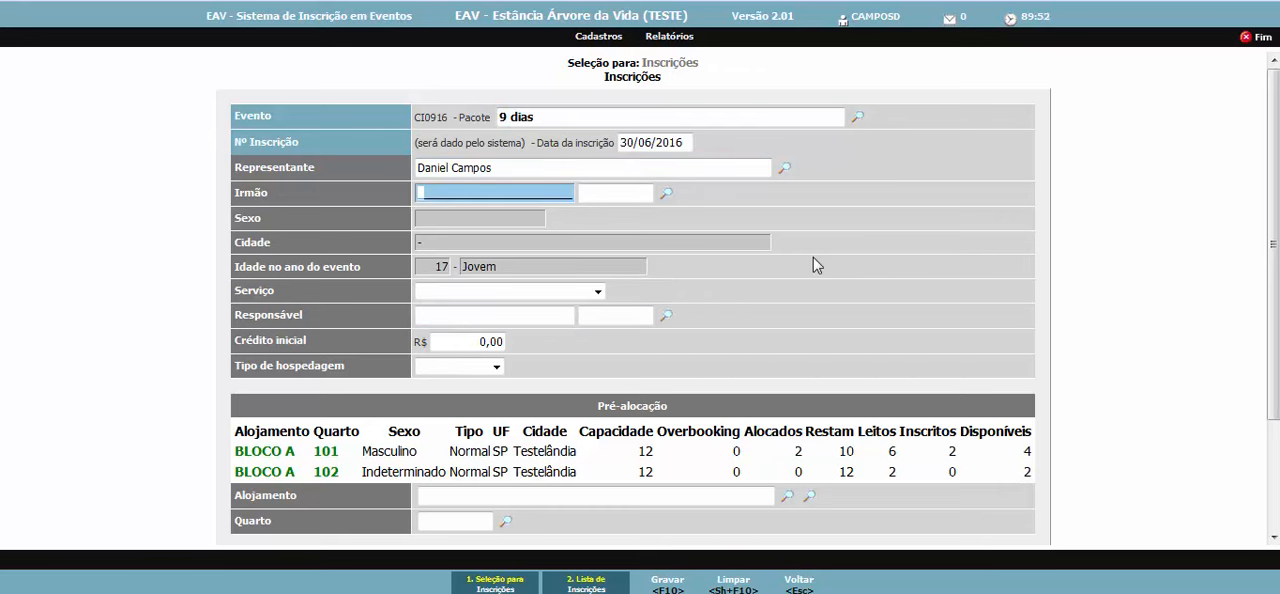
pyautogui.press('Down')
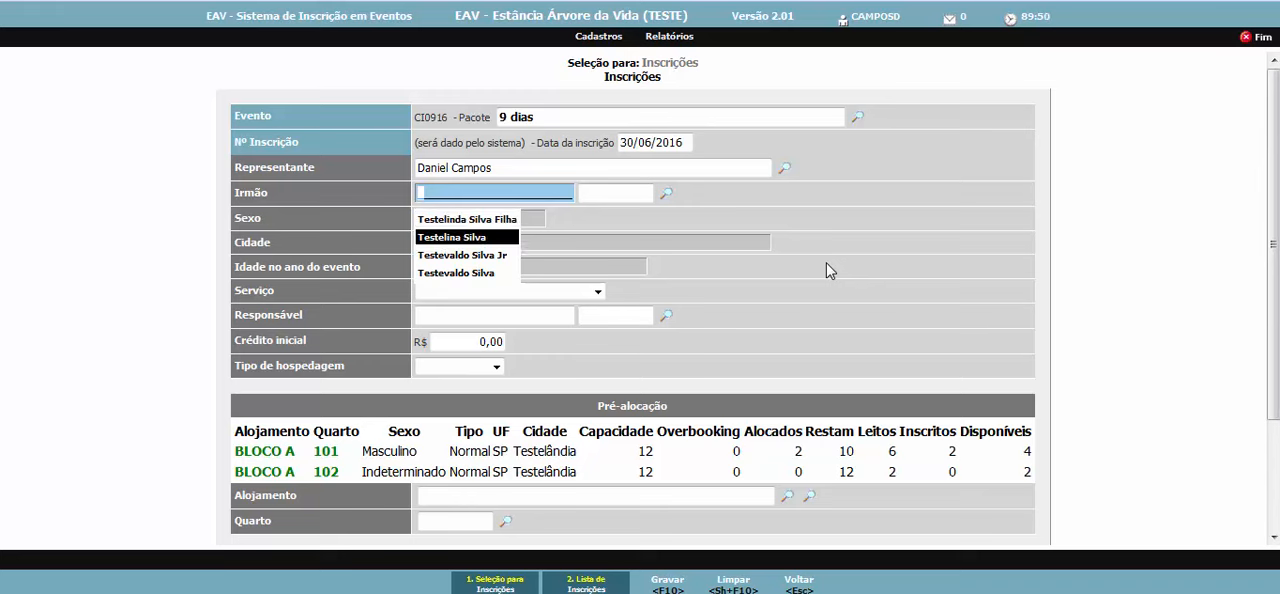
pyautogui.press('Return')
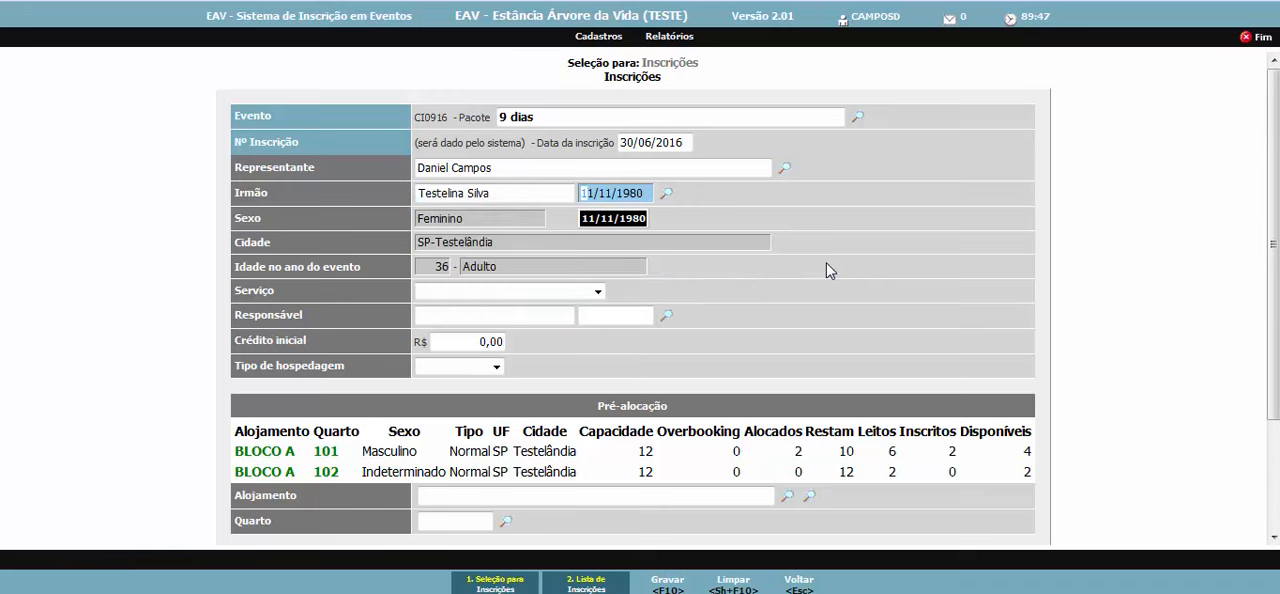
# - Set Tipo de hospedagem to Alojamento and assign Quarto 102 of BLOCO A to the participant
pyautogui.click(474, 368)
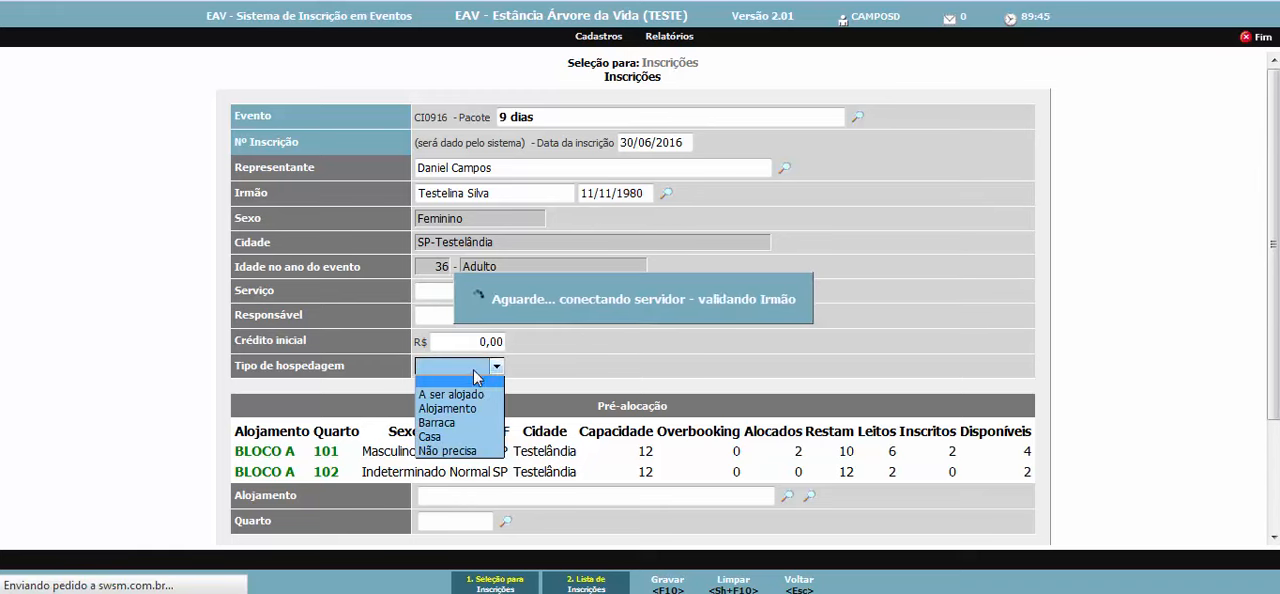
pyautogui.click(474, 408)
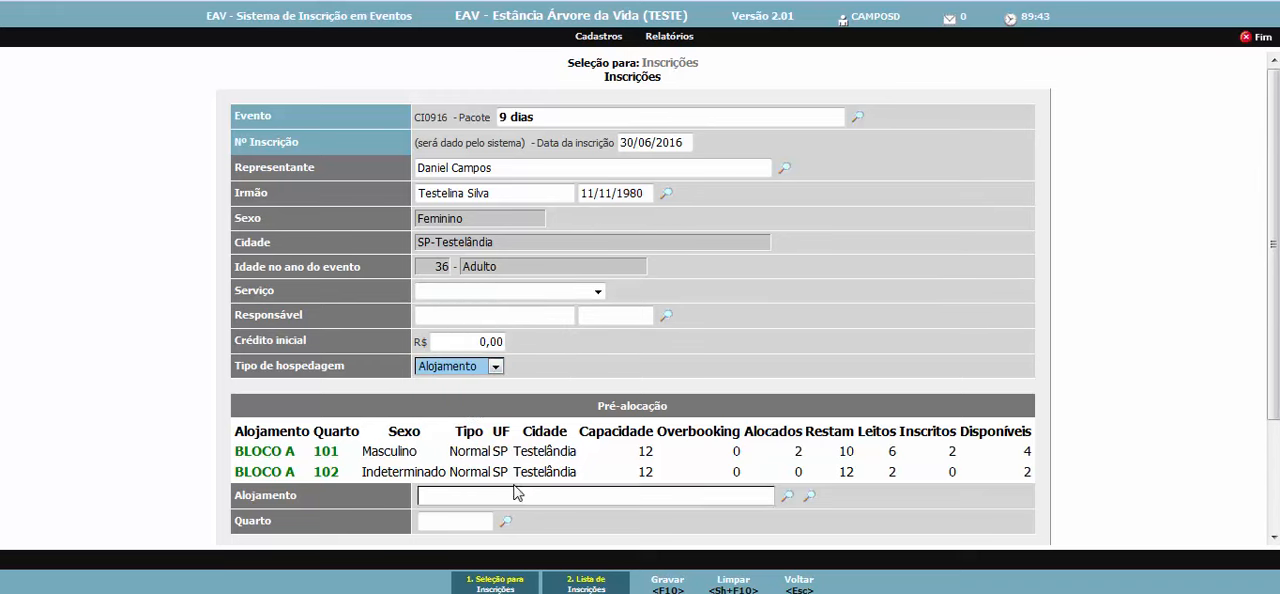
pyautogui.click(478, 497)
pyautogui.press('Tab')
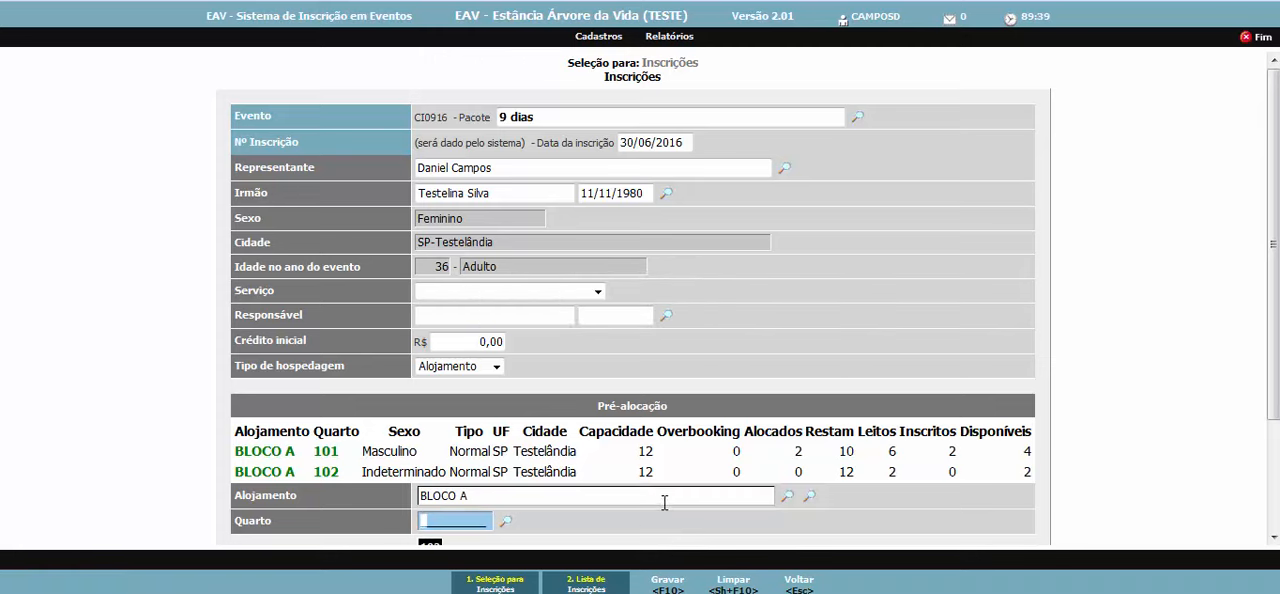
pyautogui.scroll(-2, 664, 502)
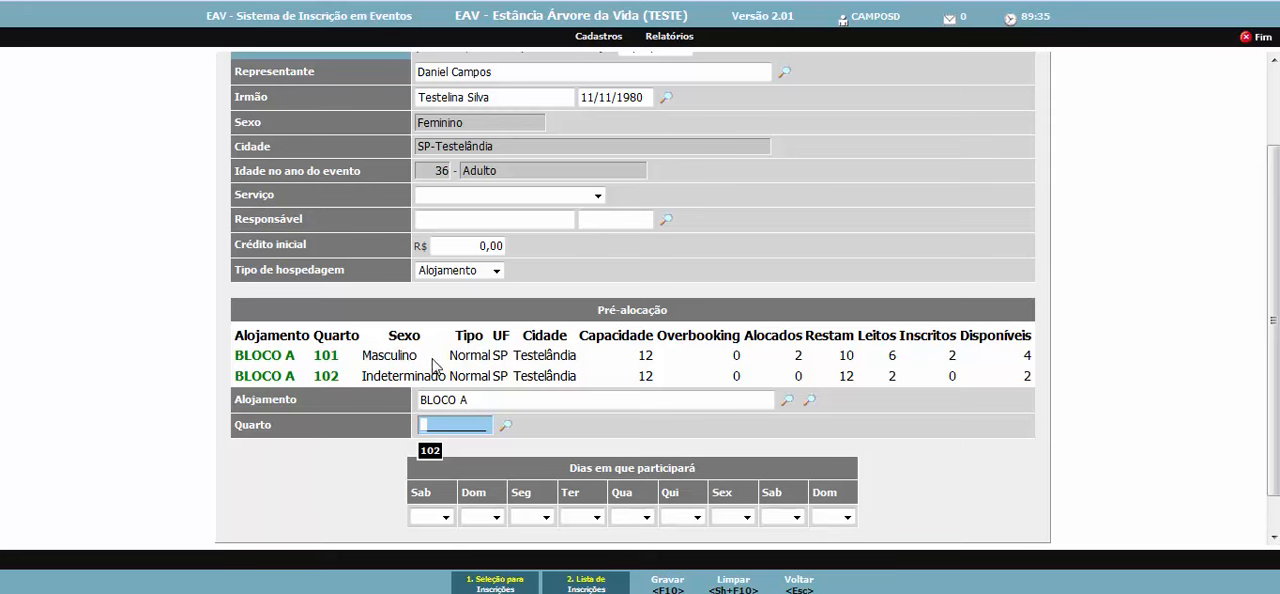
pyautogui.press('Tab')
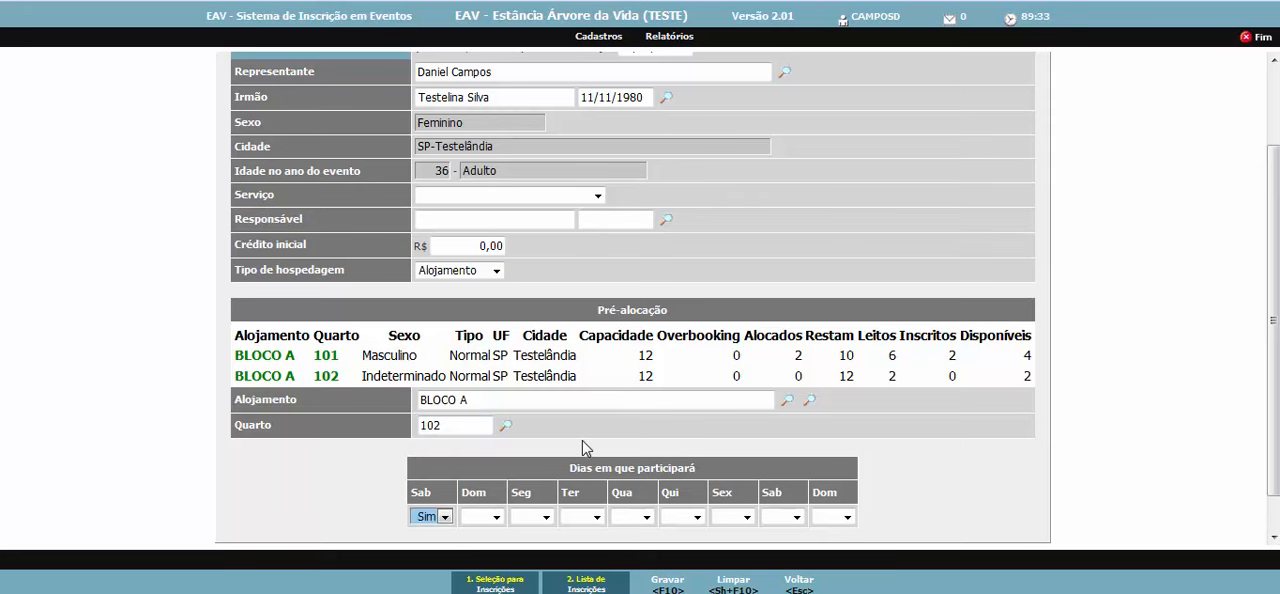
# - Mark the participation days as Não for Qua, Qui and Sex and Sim for all others, and save the registration
pyautogui.press('Tab')
pyautogui.press('Tab')
pyautogui.press('Tab')
pyautogui.press('n')
pyautogui.press('Tab')
pyautogui.press('n')
pyautogui.press('Tab')
pyautogui.press('n')
pyautogui.press('Tab')
pyautogui.press('Tab')
pyautogui.press('s')
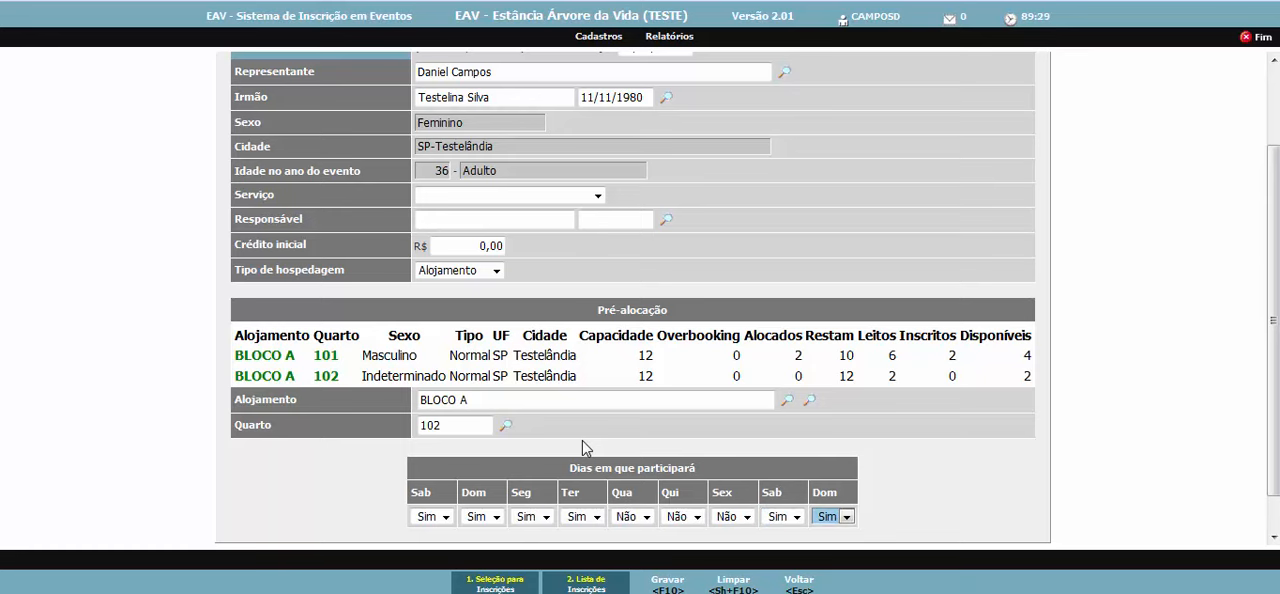
pyautogui.press('Tab')
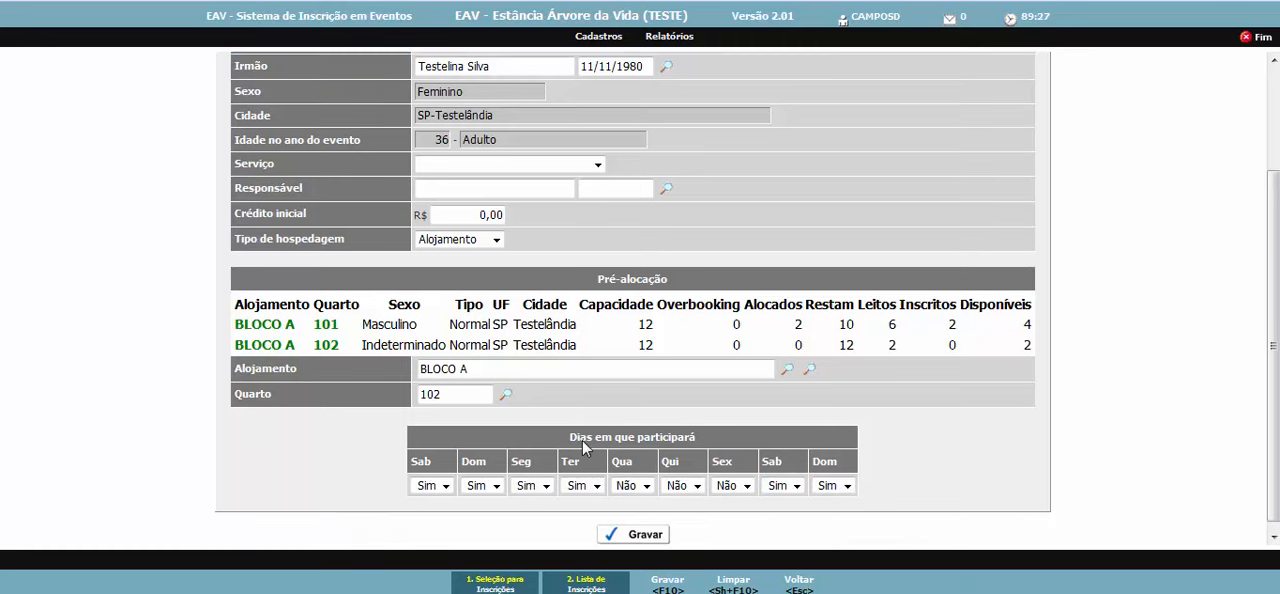
pyautogui.press('Return')
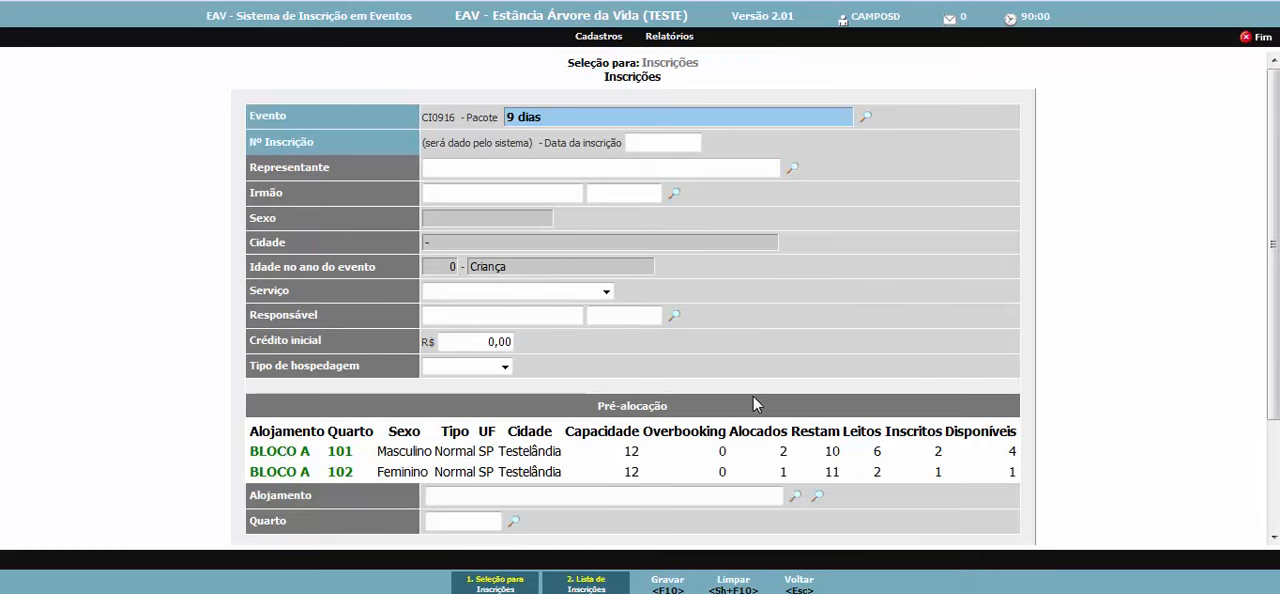
# - Start a new 9 dias registration dated 30/06/2016 with the suggested representative, choosing the first suggested person as Irmão
pyautogui.scroll(-2, 760, 400)
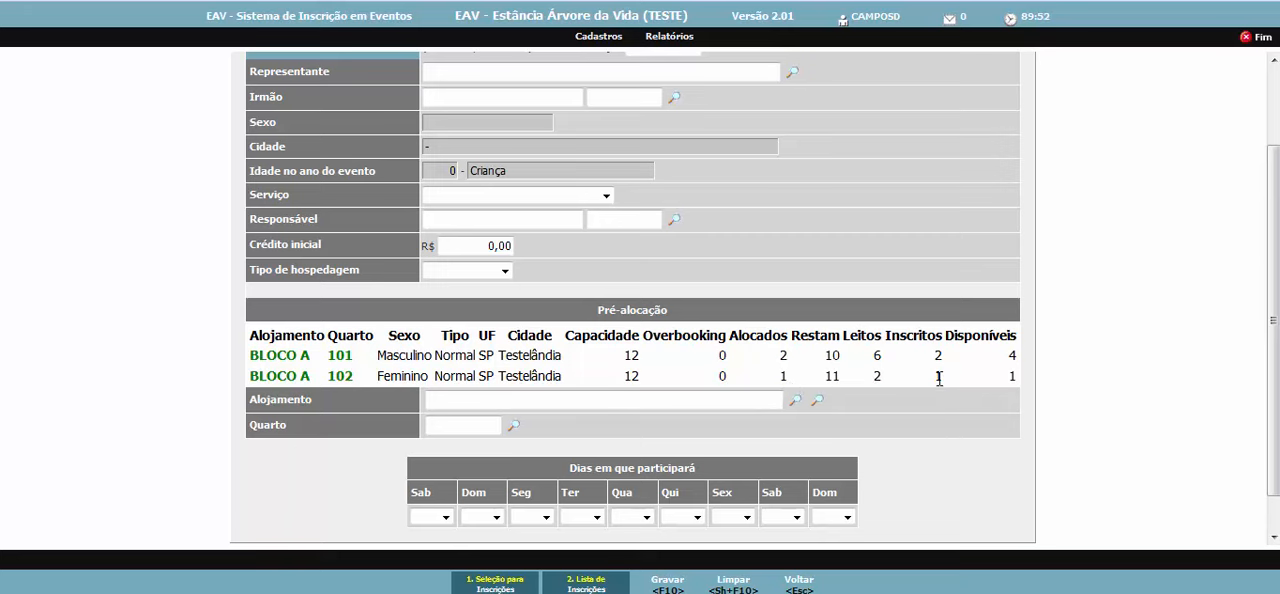
pyautogui.scroll(2, 731, 226)
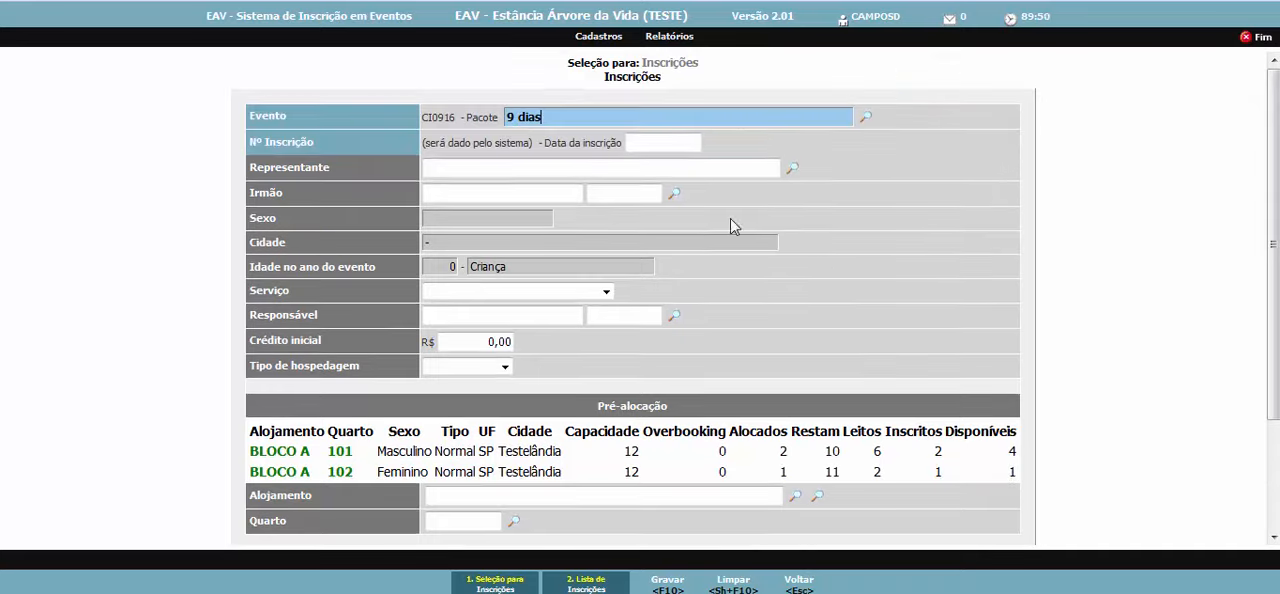
pyautogui.click(662, 145)
pyautogui.click(658, 168)
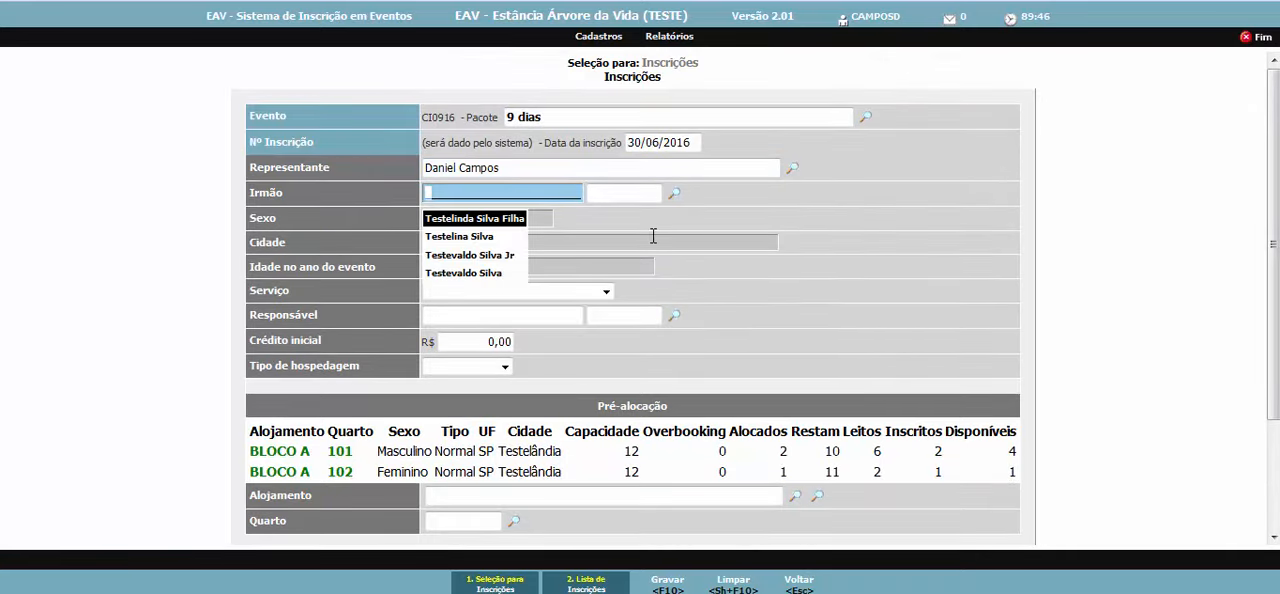
pyautogui.press('Return')
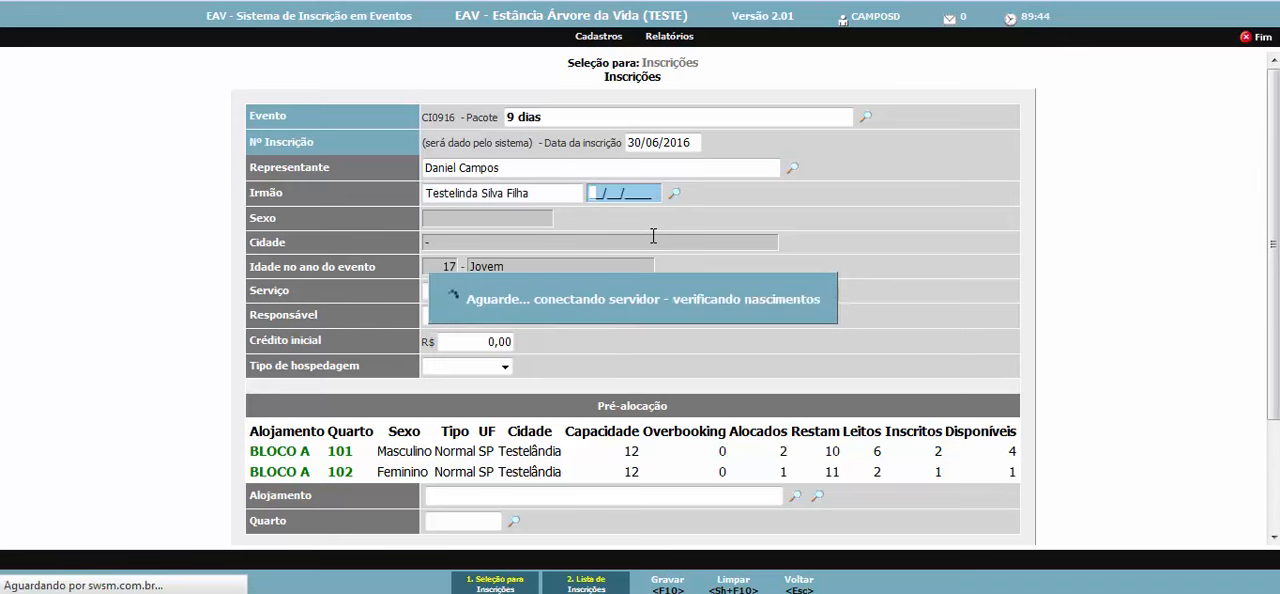
# - Set the new participant's Tipo de hospedagem to Alojamento, with BLOCO A as Alojamento and 102 as Quarto
pyautogui.click(505, 368)
pyautogui.click(490, 410)
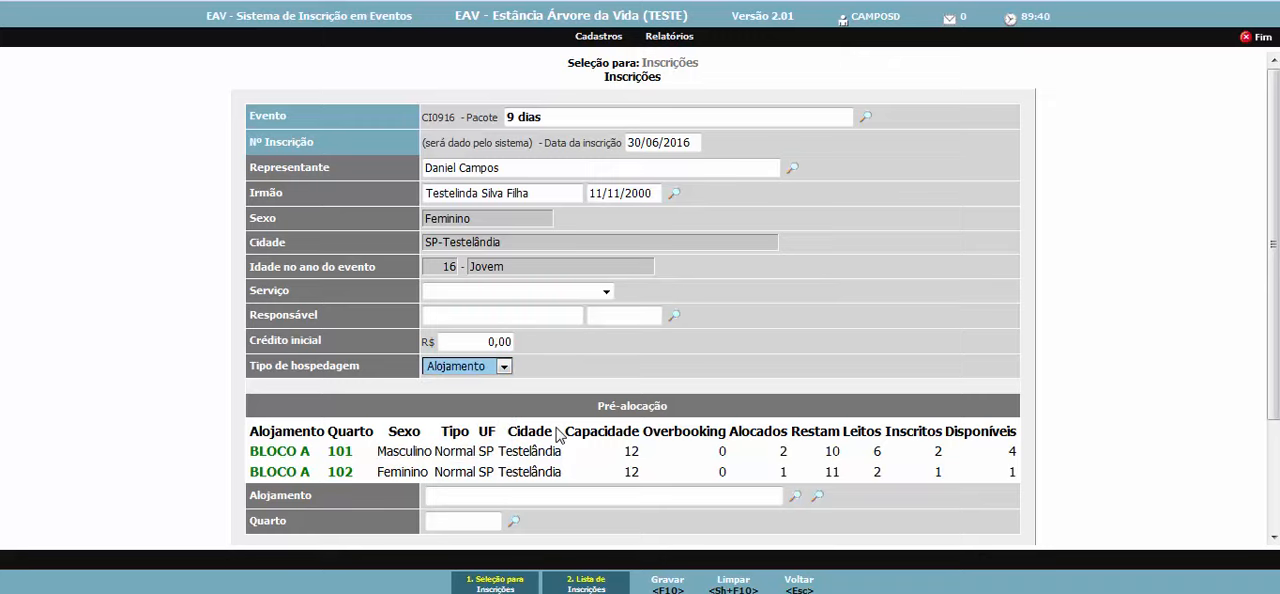
pyautogui.scroll(-2, 562, 435)
pyautogui.click(493, 364)
pyautogui.click(555, 317)
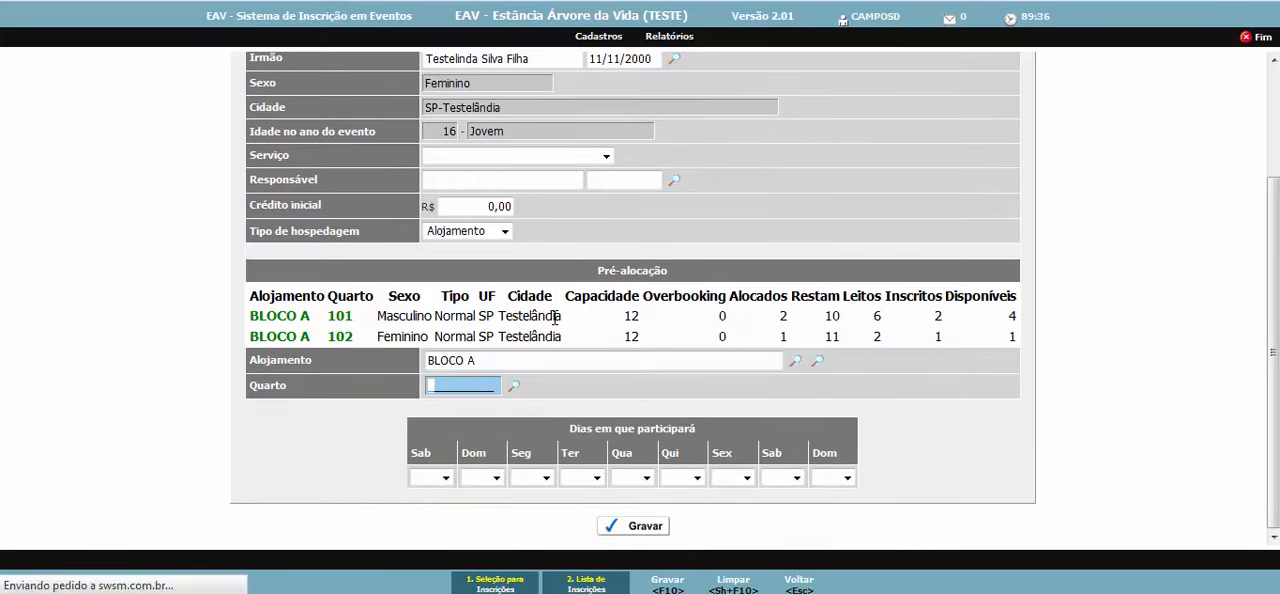
pyautogui.press('Tab')
# - Set attendance to Não for Qua, Qui and Sex and to Sim for every other day, and save this registration
pyautogui.press('s')
pyautogui.press('Tab')
pyautogui.press('s')
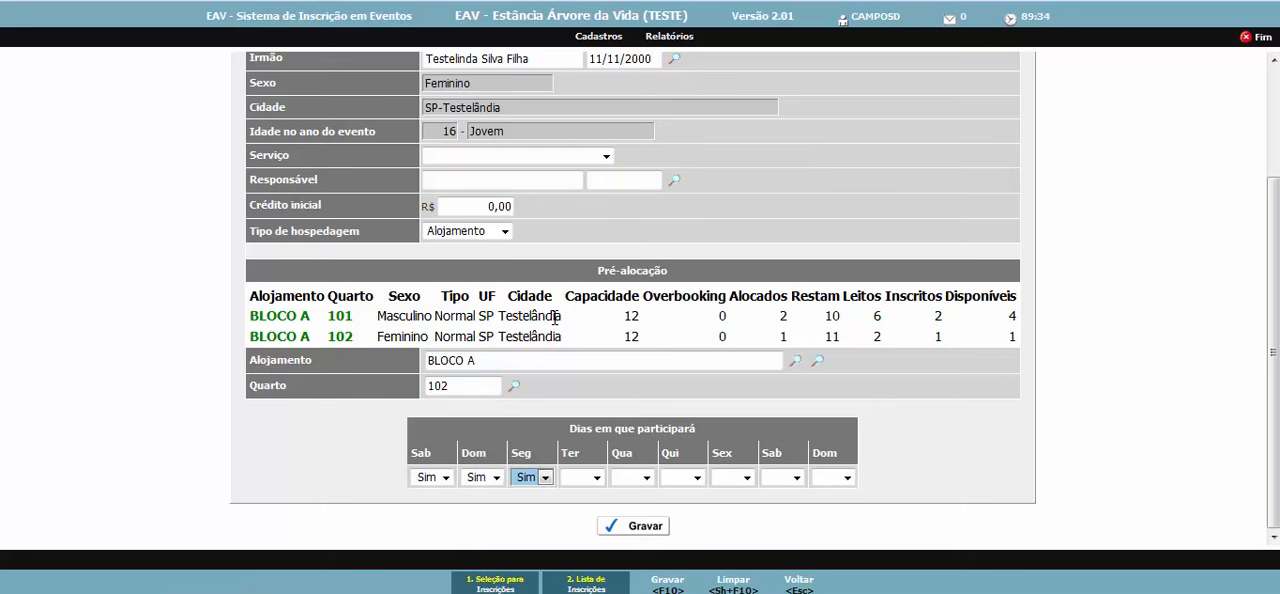
pyautogui.press('Tab')
pyautogui.press('s')
pyautogui.press('Tab')
pyautogui.press('s')
pyautogui.press('n')
pyautogui.press('Tab')
pyautogui.press('s')
pyautogui.press('n')
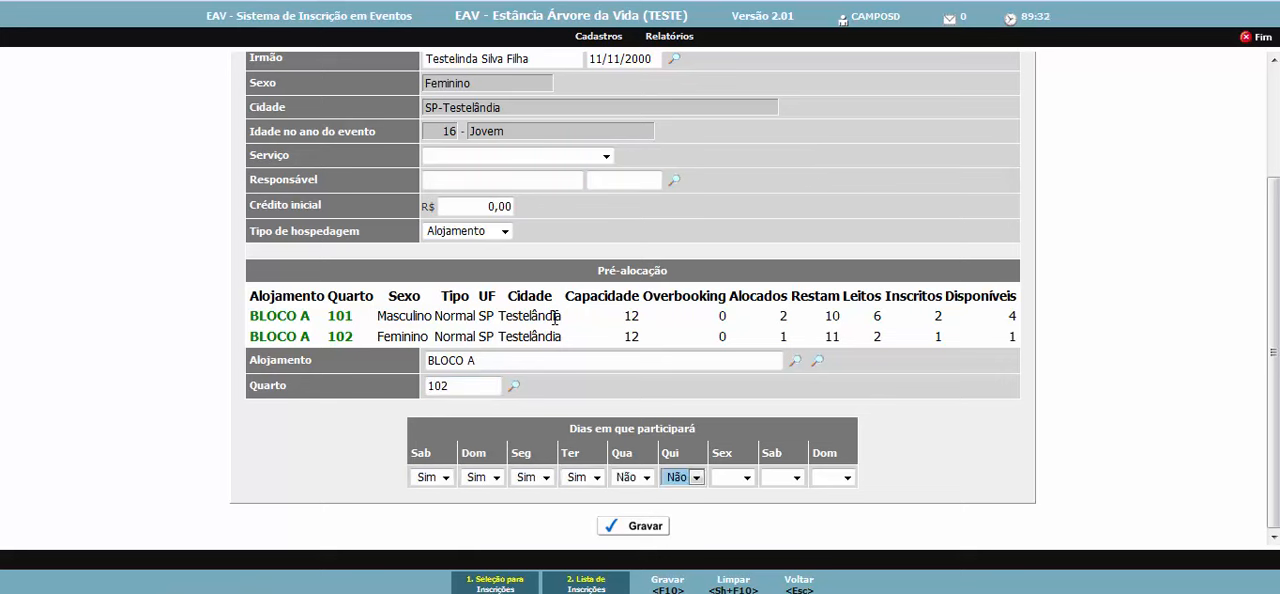
pyautogui.press('Tab')
pyautogui.press('n')
pyautogui.press('Tab')
pyautogui.press('s')
pyautogui.press('Tab')
pyautogui.press('s')
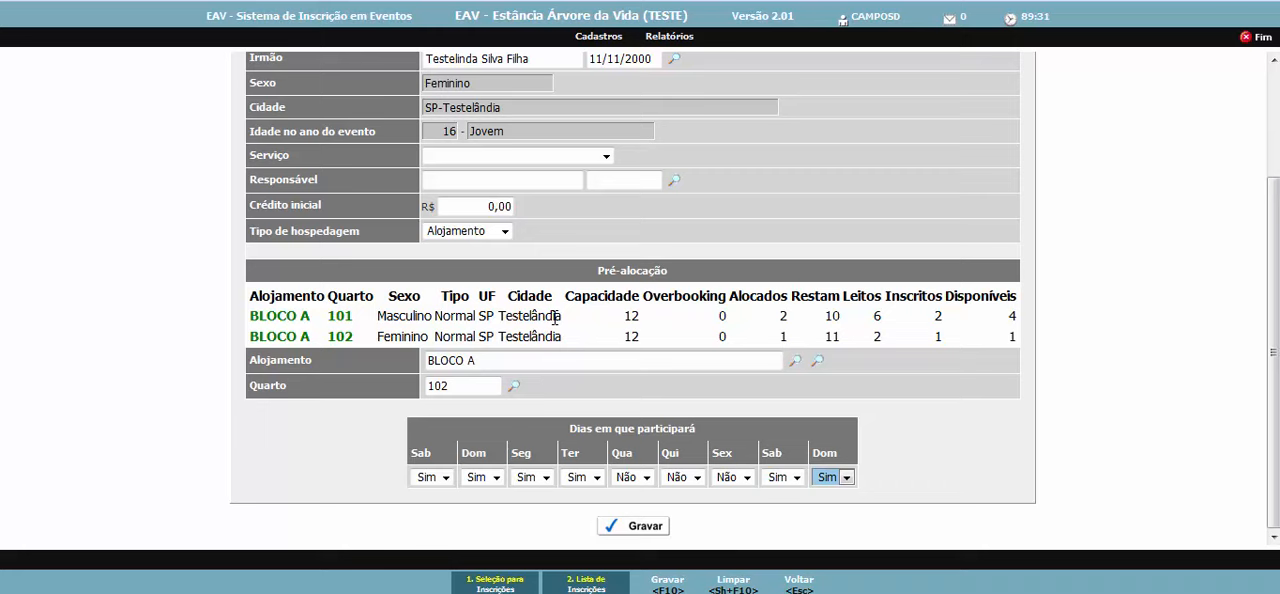
pyautogui.click(624, 528)
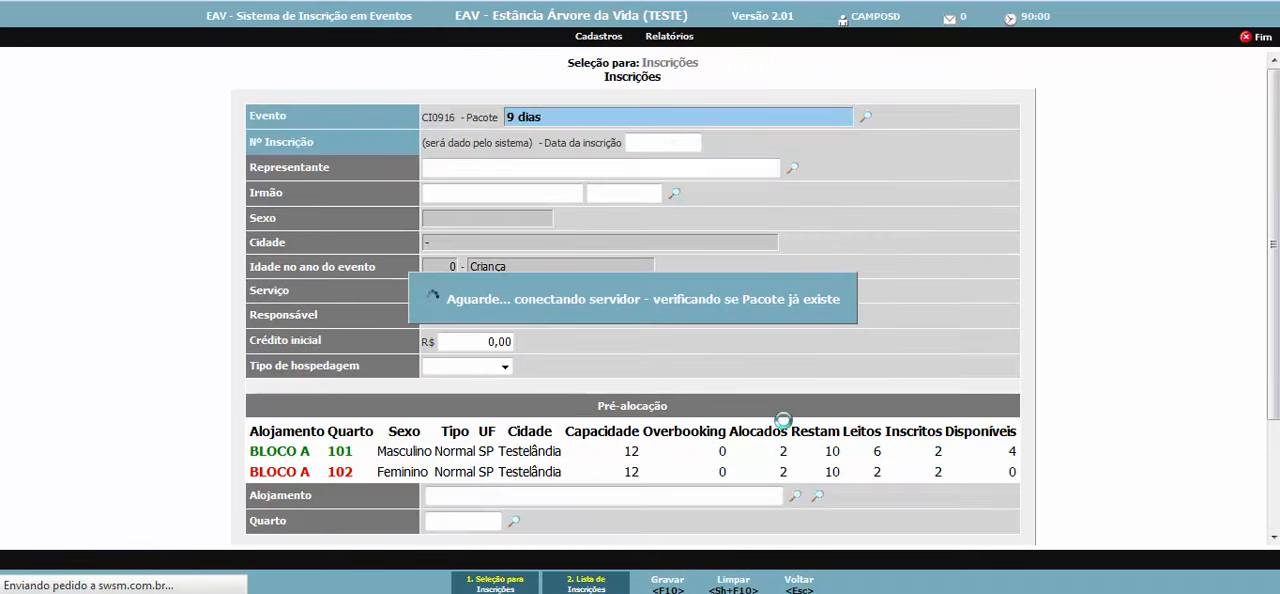
# - Examine the Pré-alocação table's bed and registration figures for rooms 101 and 102 of BLOCO A
pyautogui.scroll(-3, 783, 410)
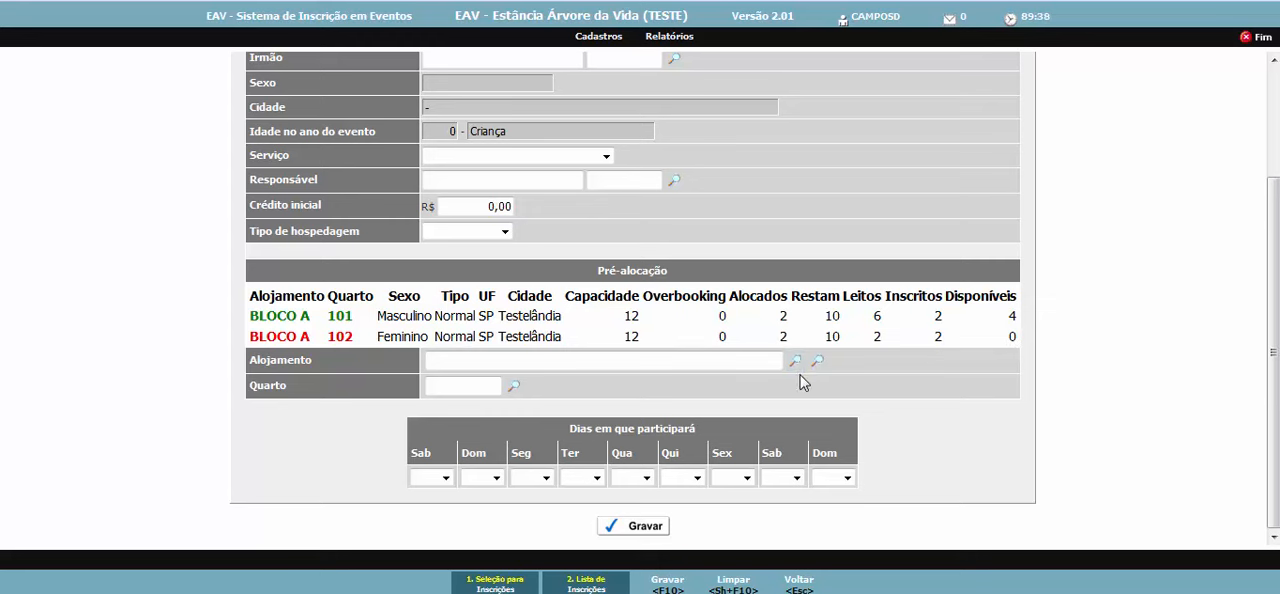
pyautogui.scroll(1, 785, 380)
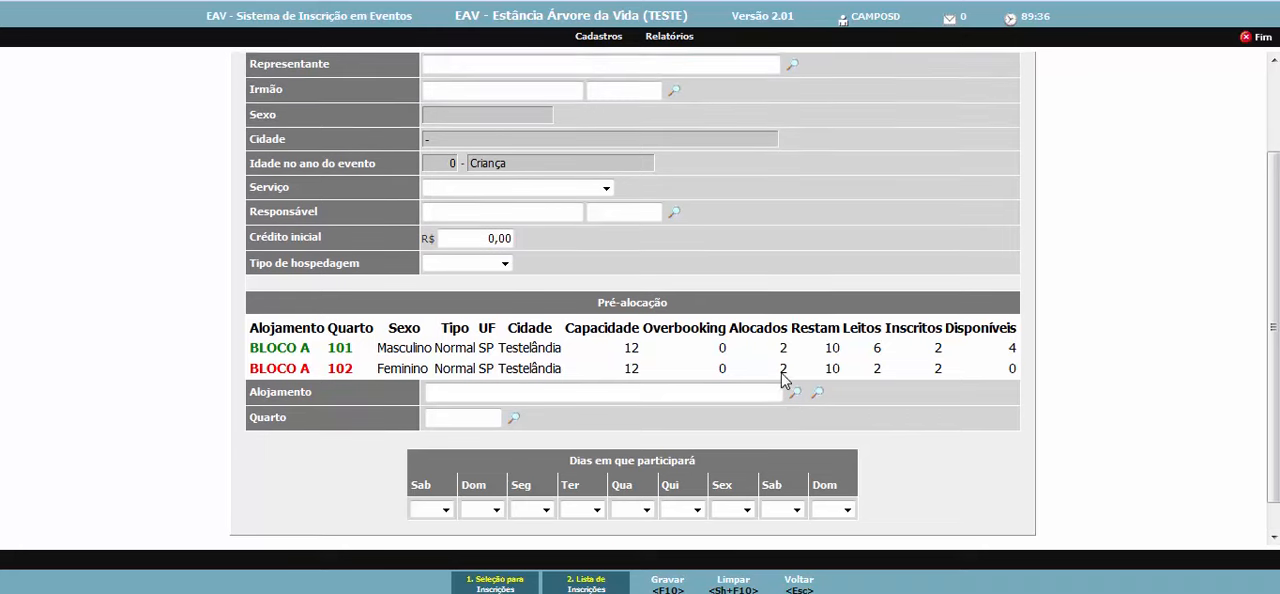
pyautogui.scroll(2, 785, 380)
pyautogui.scroll(1, 783, 380)
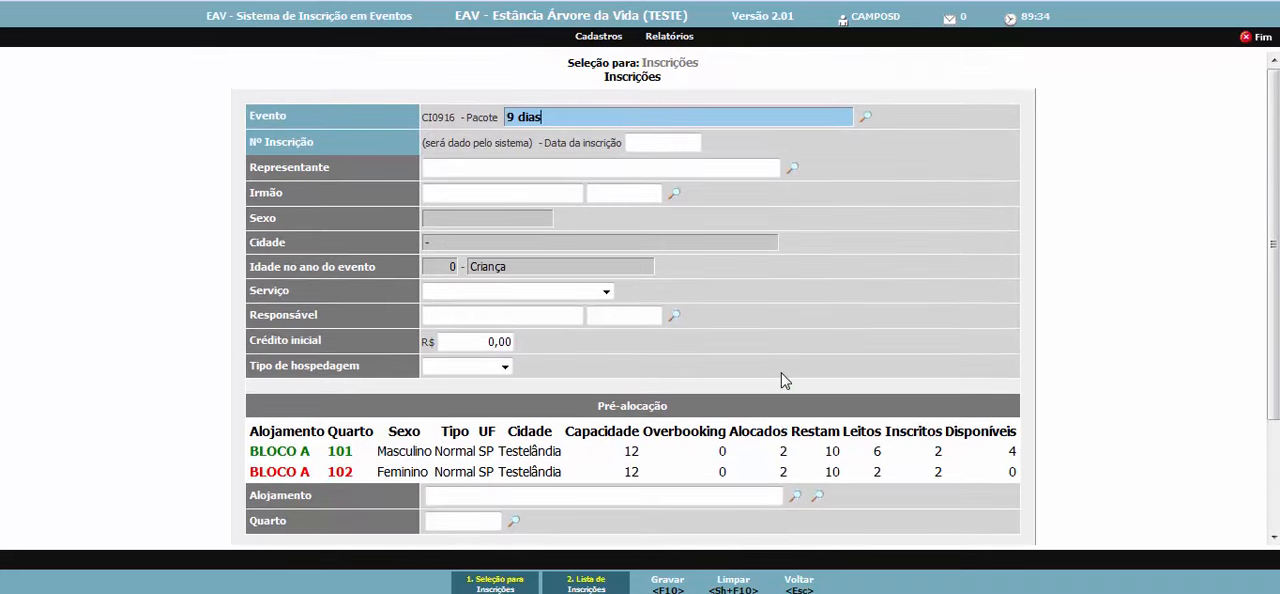
pyautogui.scroll(-3, 783, 380)
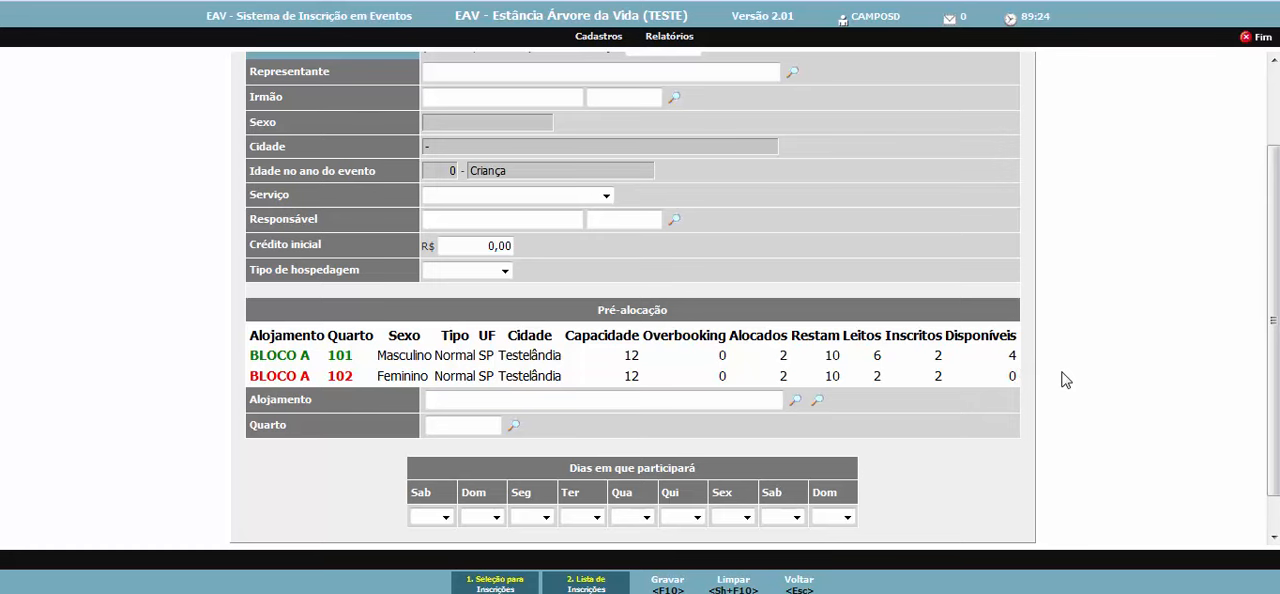
pyautogui.scroll(2, 965, 395)
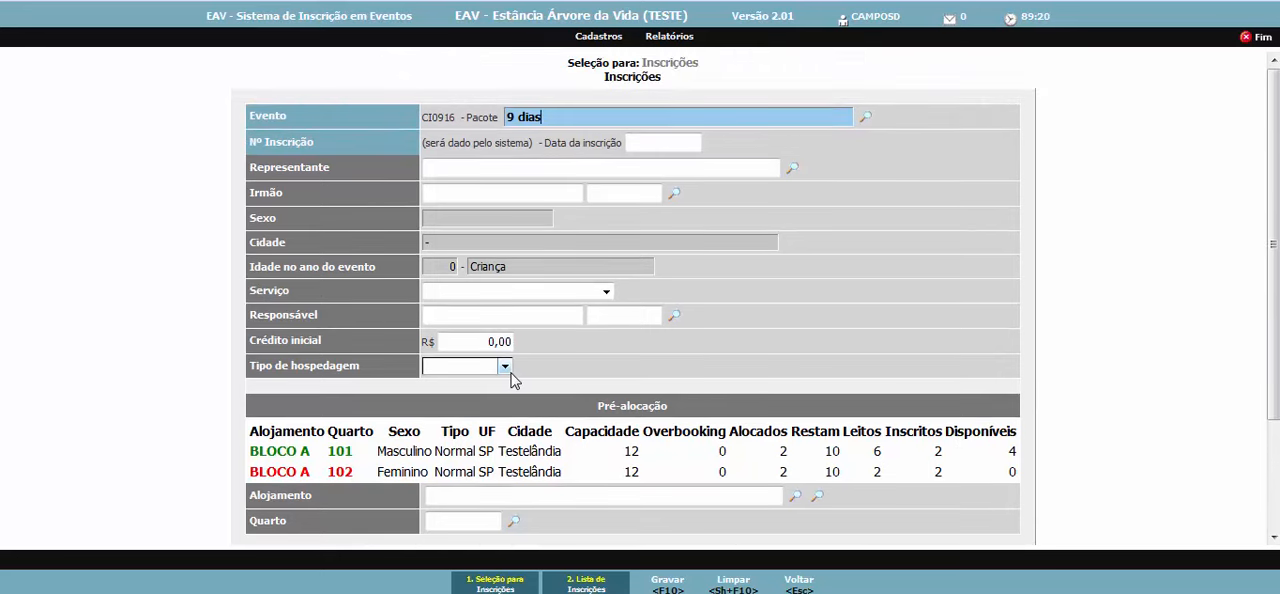
pyautogui.click(505, 368)
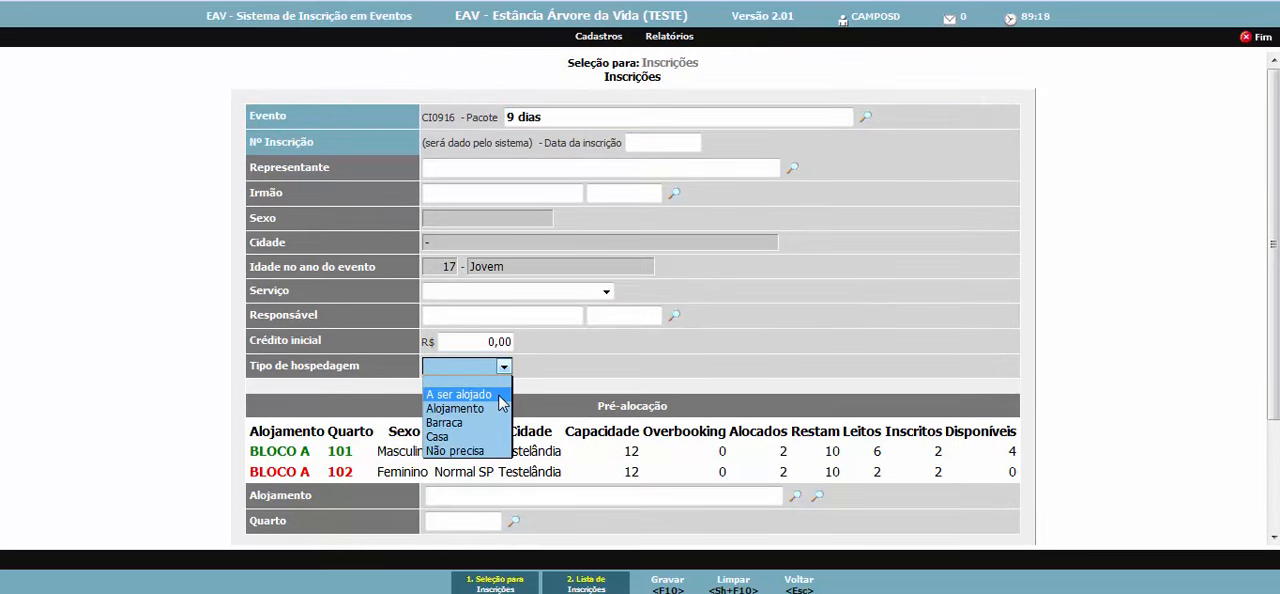
pyautogui.click(499, 396)
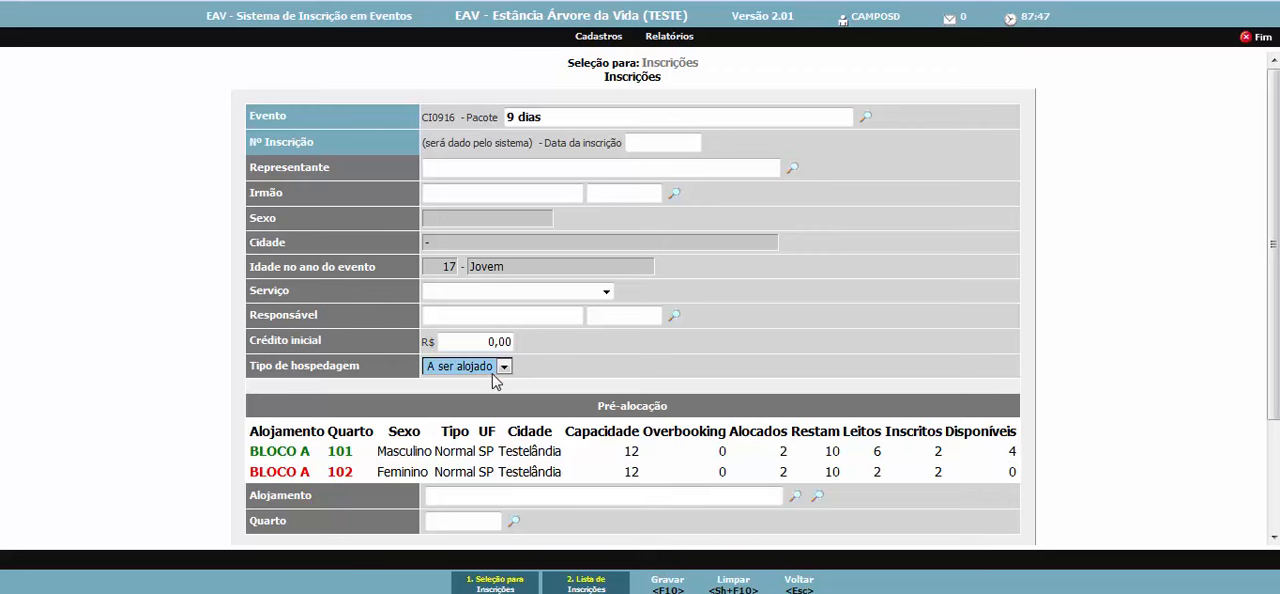
pyautogui.scroll(-2, 632, 407)
pyautogui.scroll(-1, 632, 407)
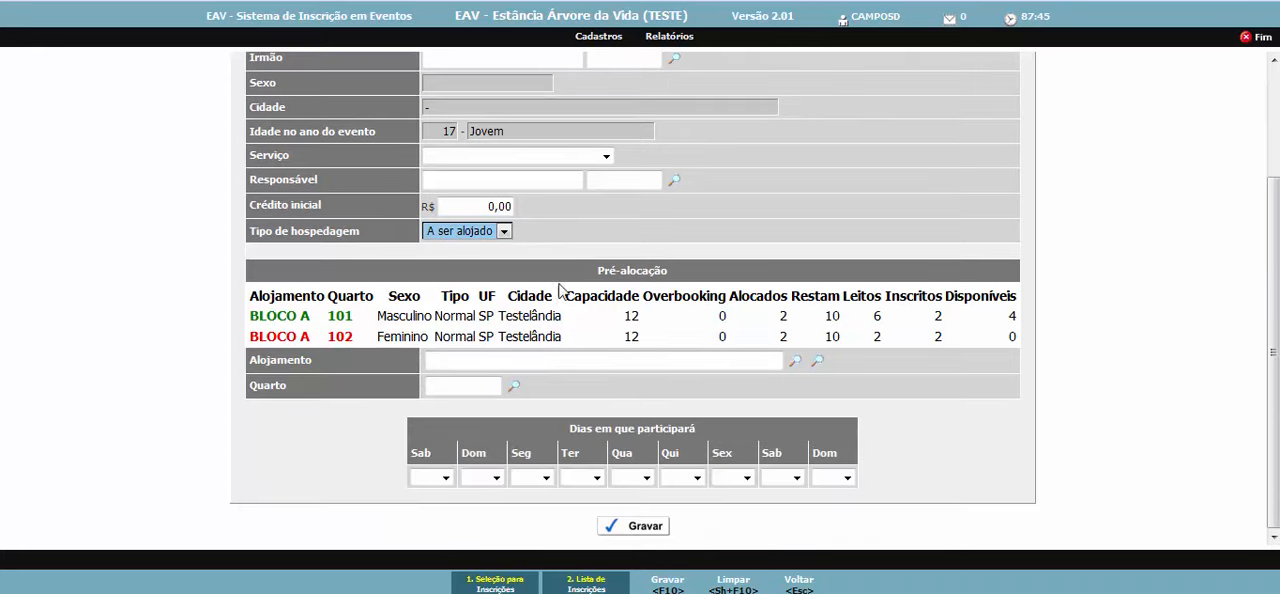
pyautogui.click(505, 234)
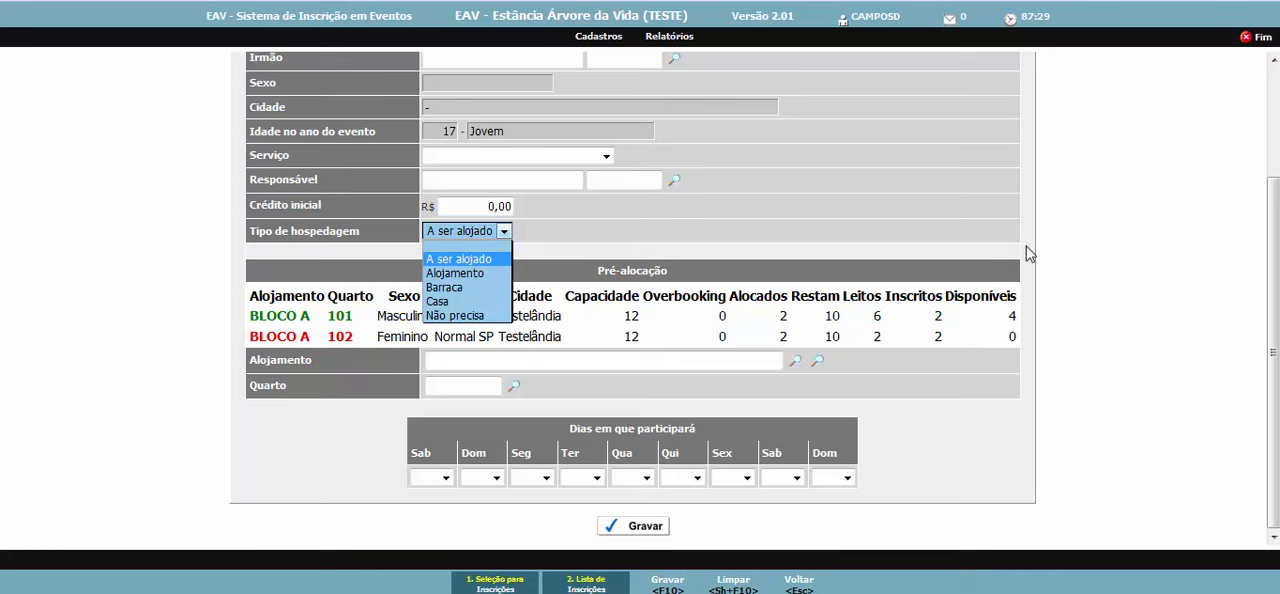
pyautogui.click(1077, 256)
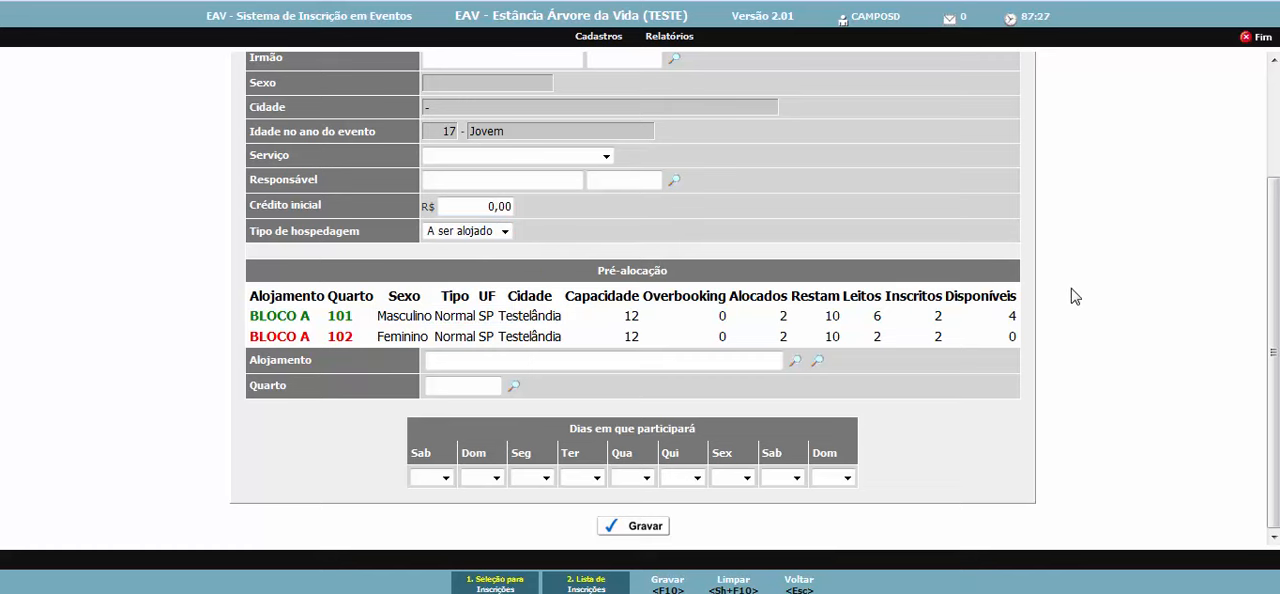
pyautogui.scroll(2, 1074, 296)
# - Close the unsaved registration form, return to the Inscrições list and bring up the available record types
pyautogui.press('Escape')
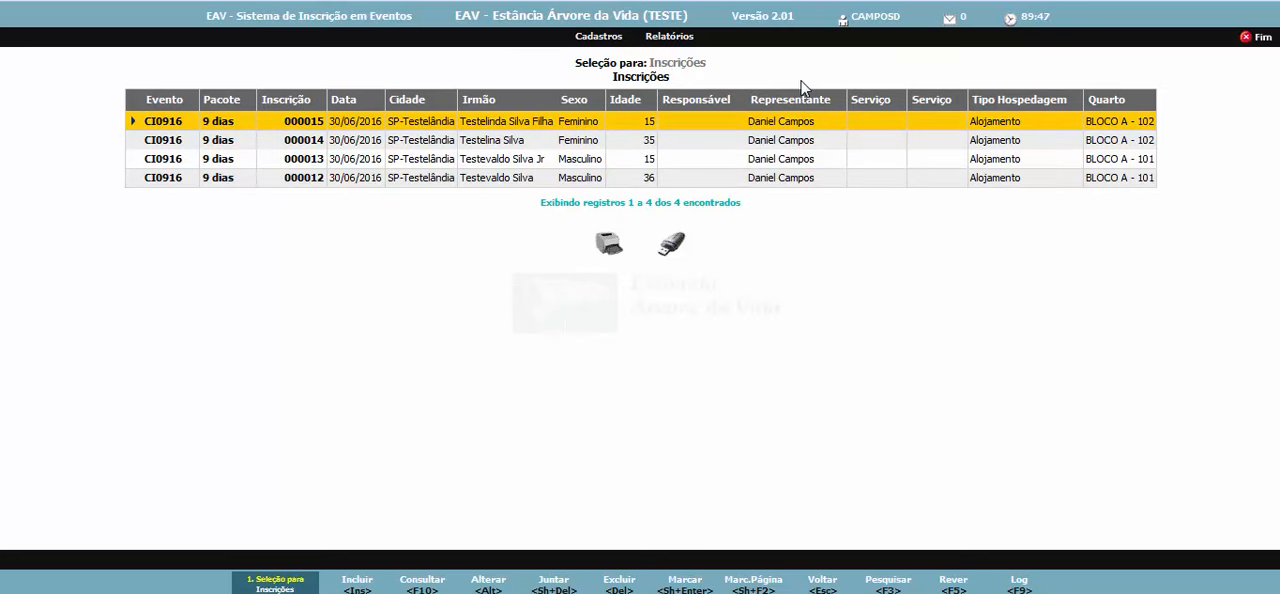
pyautogui.moveTo(602, 42)
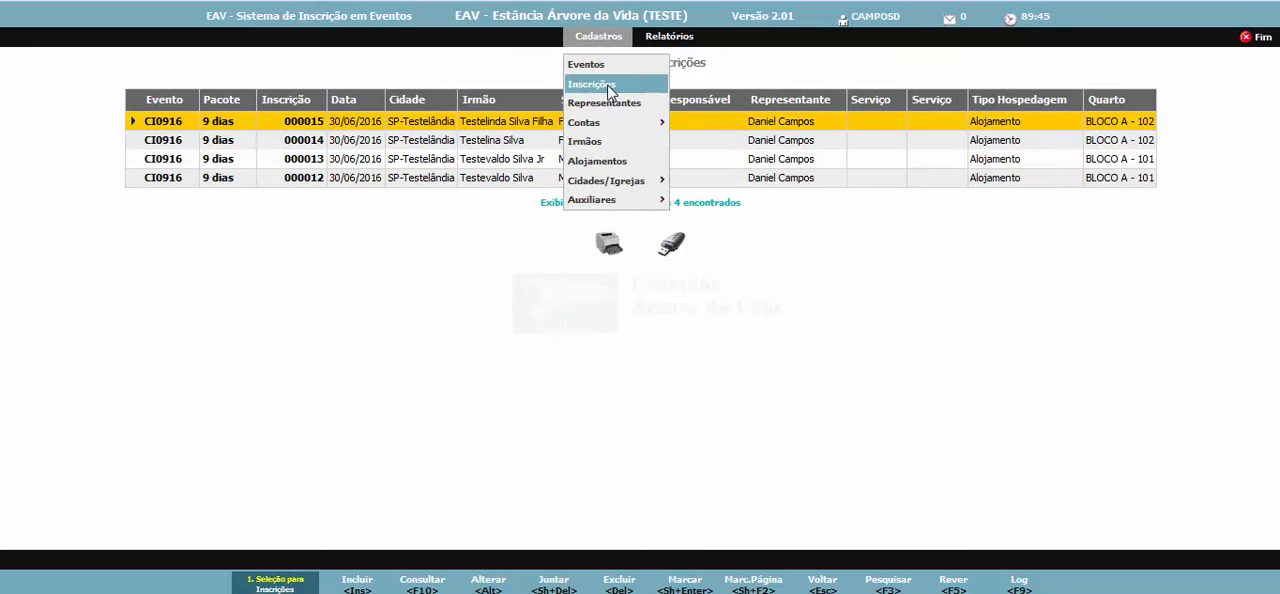